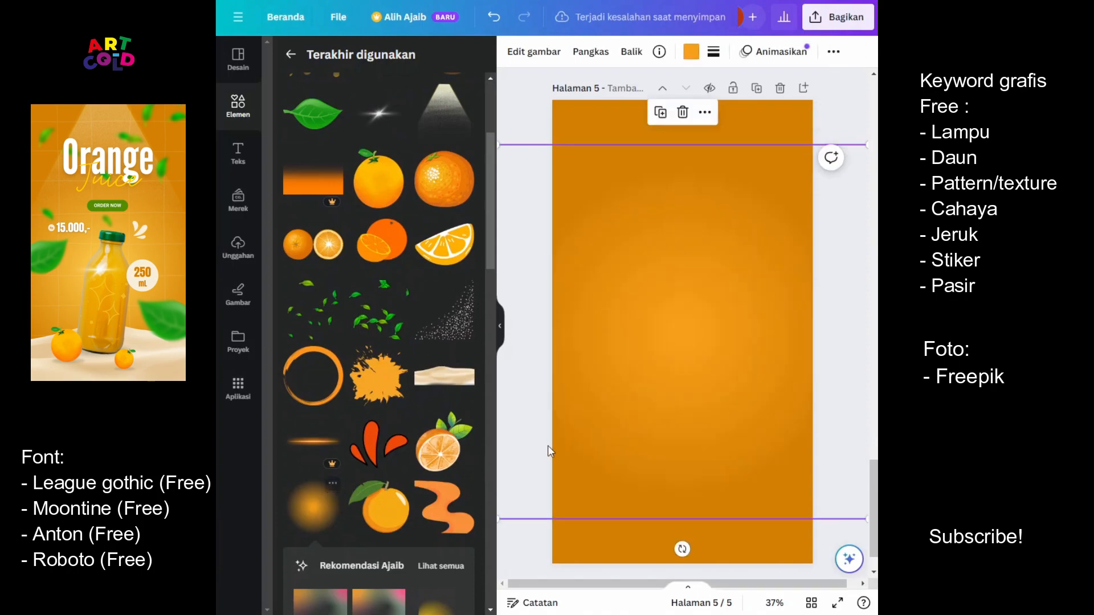
Step: Lower the orange radial glow on the page and recolor it to the light yellow-orange document color
left_click_drag(719, 320, 715, 356)
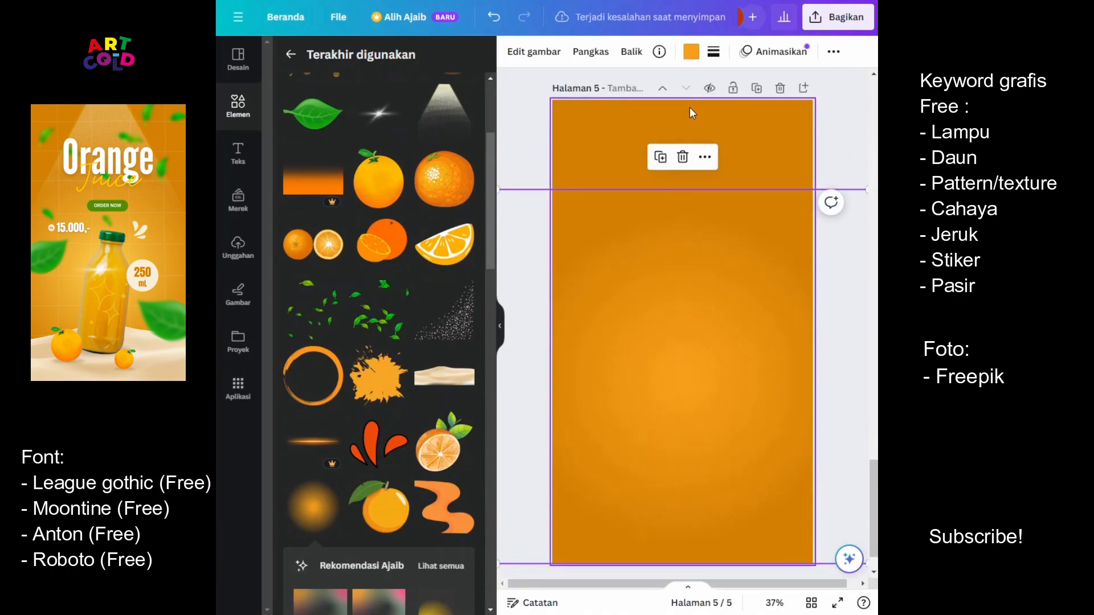
left_click(692, 53)
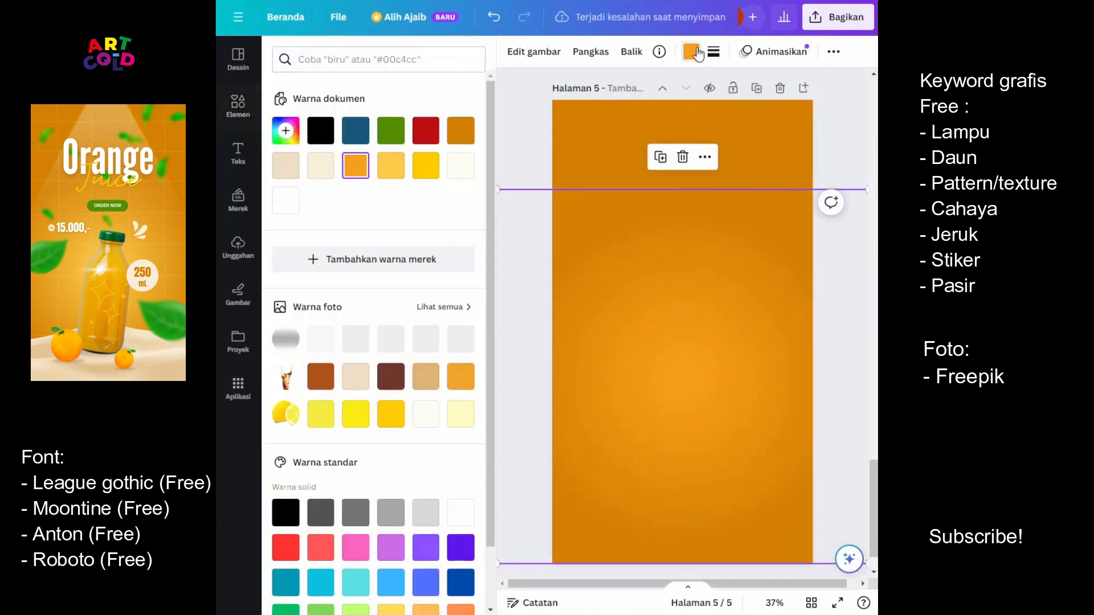
left_click(391, 166)
left_click_drag(739, 373, 734, 373)
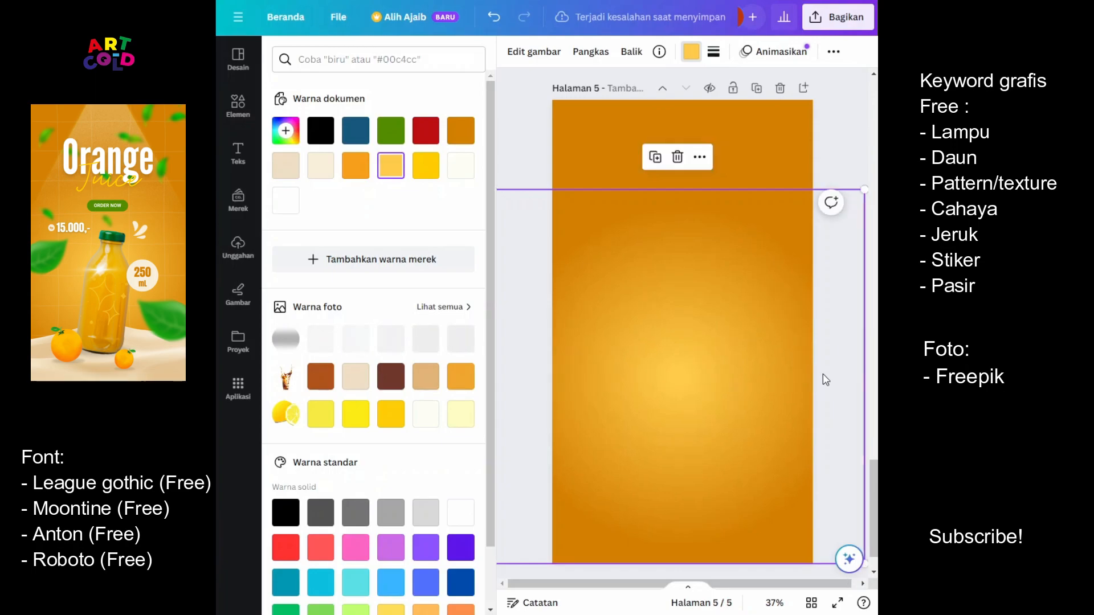
left_click(817, 200)
left_click(865, 139)
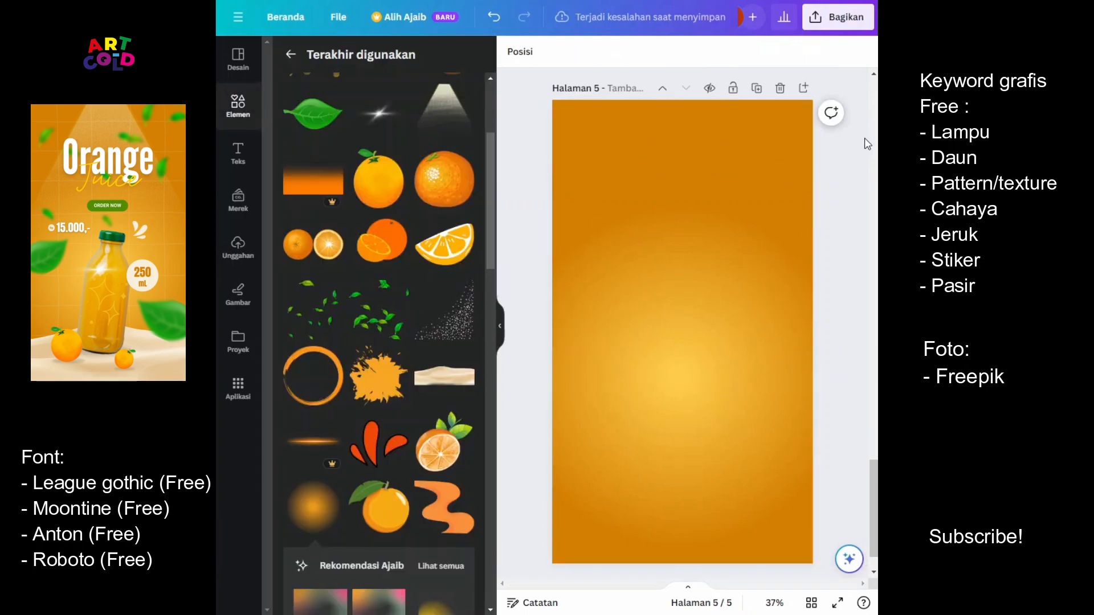
Step: Add the hand-drawn grid pattern from the recently used elements and align it with the page's top edge
scroll(325, 349, "down", 3)
scroll(326, 405, "up", 7)
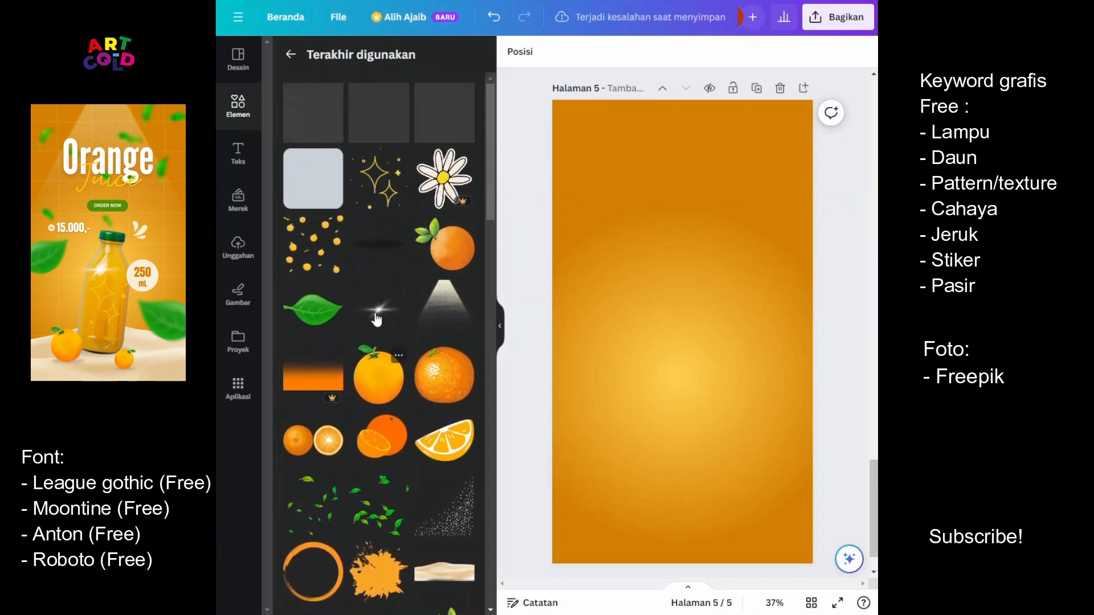
left_click(331, 144)
left_click_drag(659, 215, 644, 205)
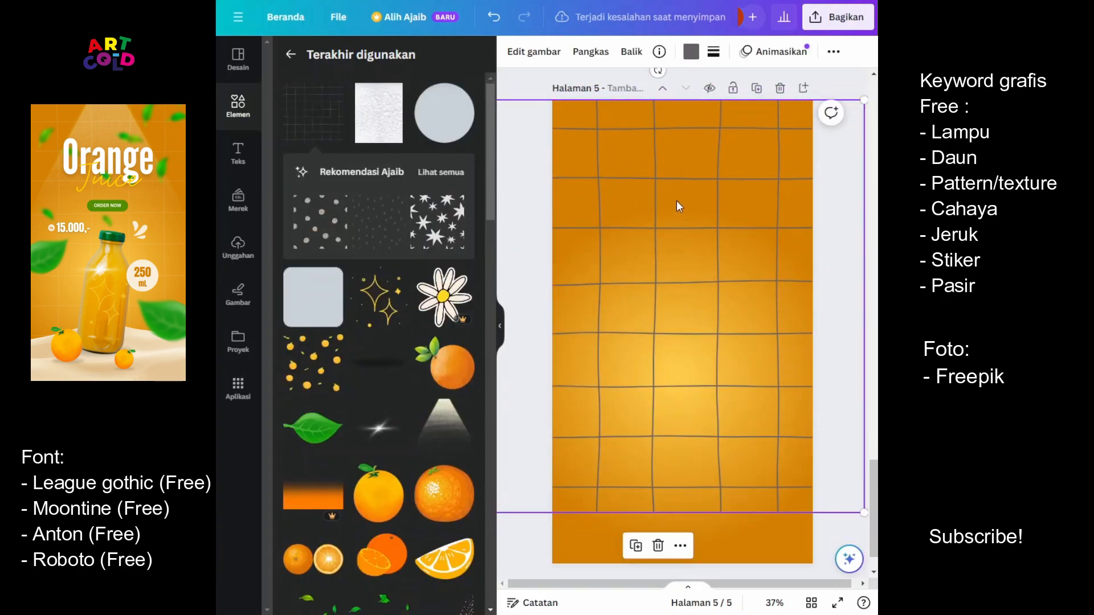
Step: Recolor the grid pattern off-white and reduce its opacity so the lines are only faintly visible
left_click(692, 51)
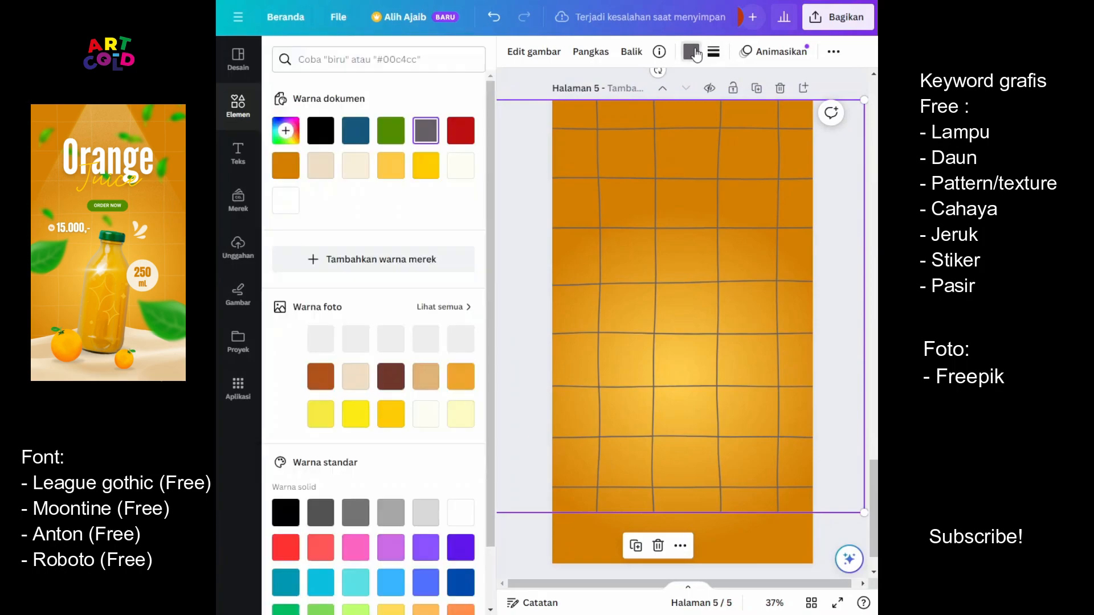
left_click(461, 165)
left_click(833, 51)
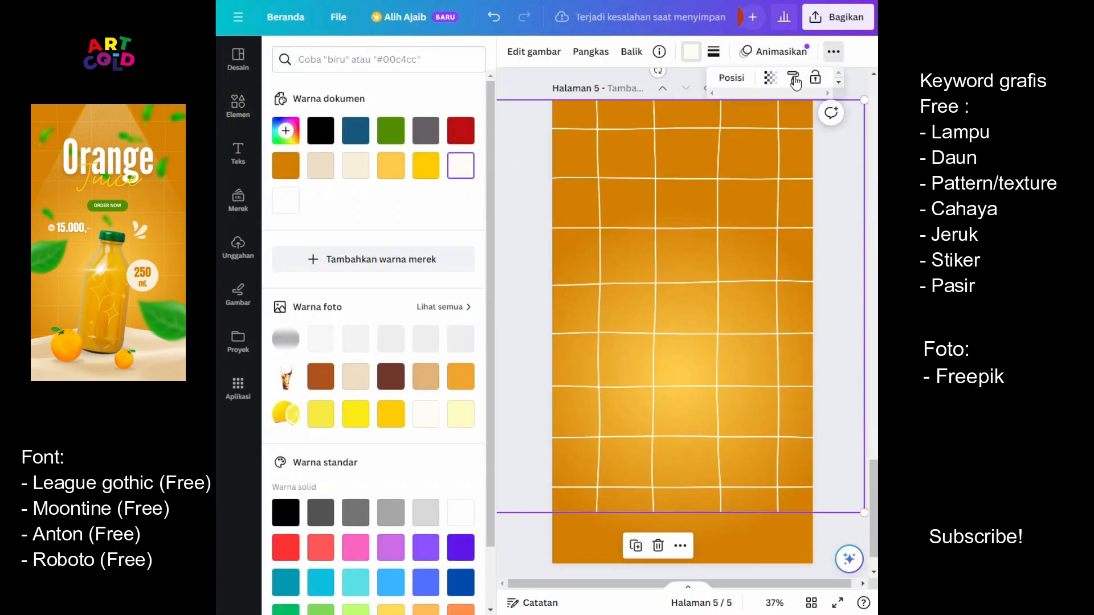
left_click(771, 78)
left_click_drag(840, 116, 734, 124)
left_click(852, 79)
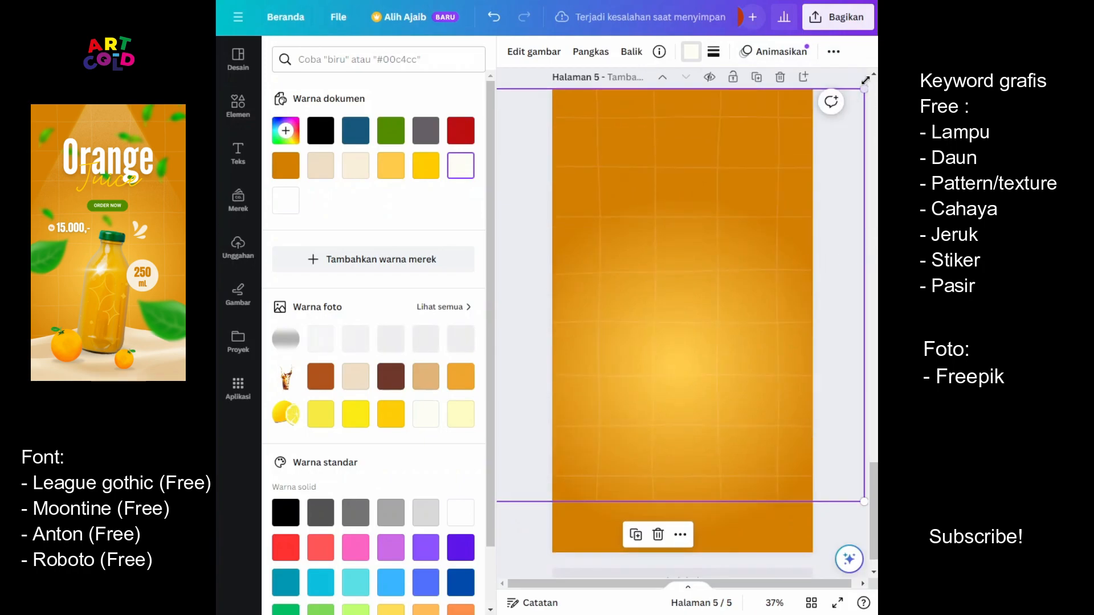
left_click(851, 79)
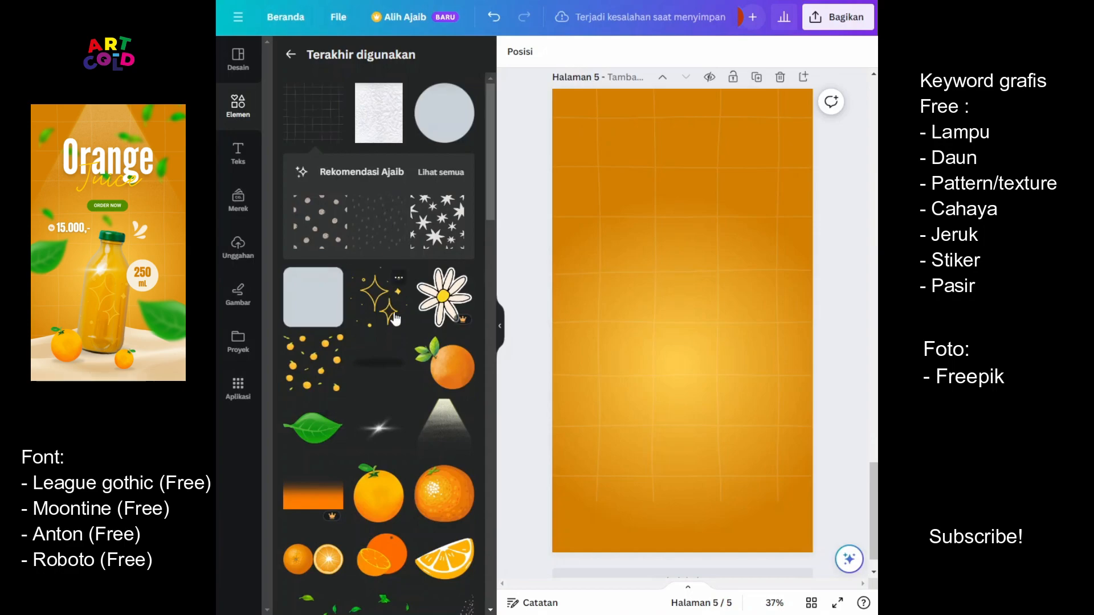
Step: Add the sand graphic and enlarge it to span the full width of the page's bottom
scroll(396, 314, "down", 7)
left_click(440, 307)
left_click_drag(678, 309, 670, 514)
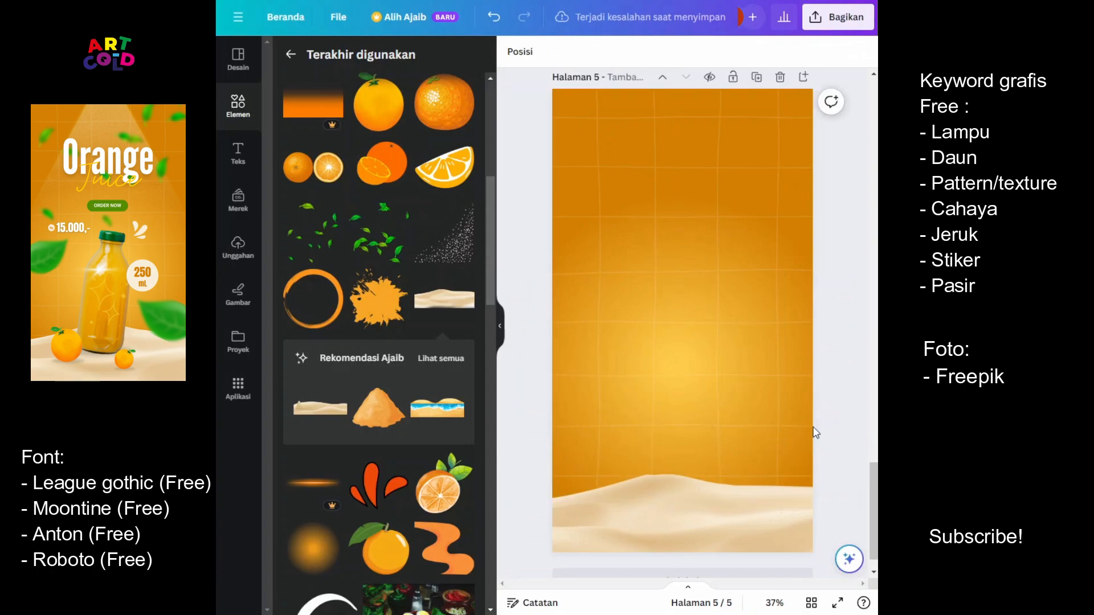
left_click_drag(841, 469, 868, 462)
left_click_drag(738, 500, 734, 492)
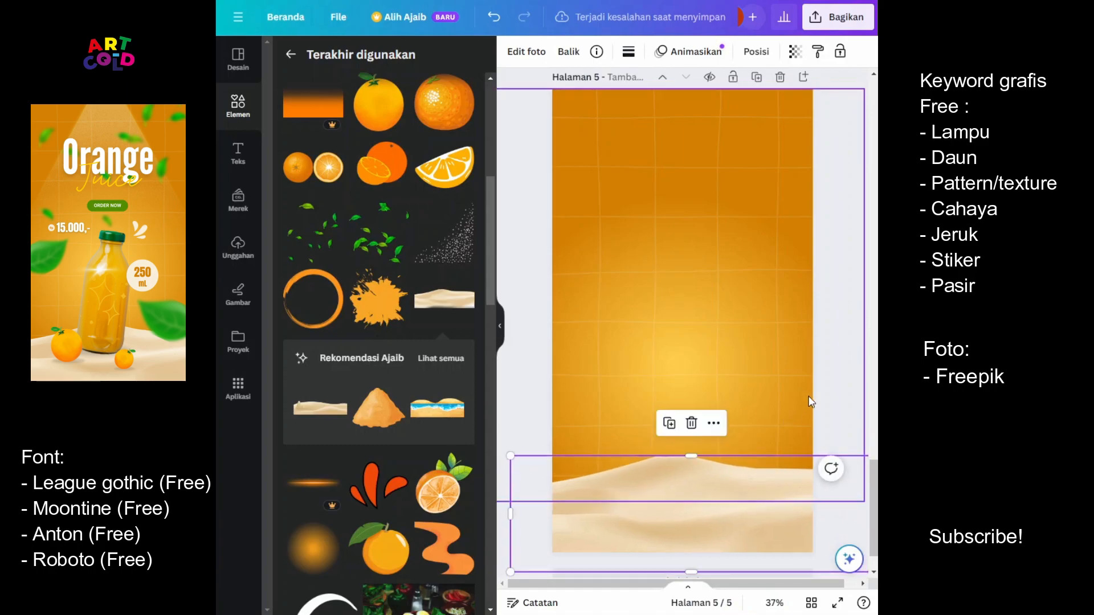
left_click(692, 398)
Step: Add the uploaded juice bottle image with fruit slices, enlarge it, and crop away the fruit above the bottle
scroll(344, 299, "up", 3)
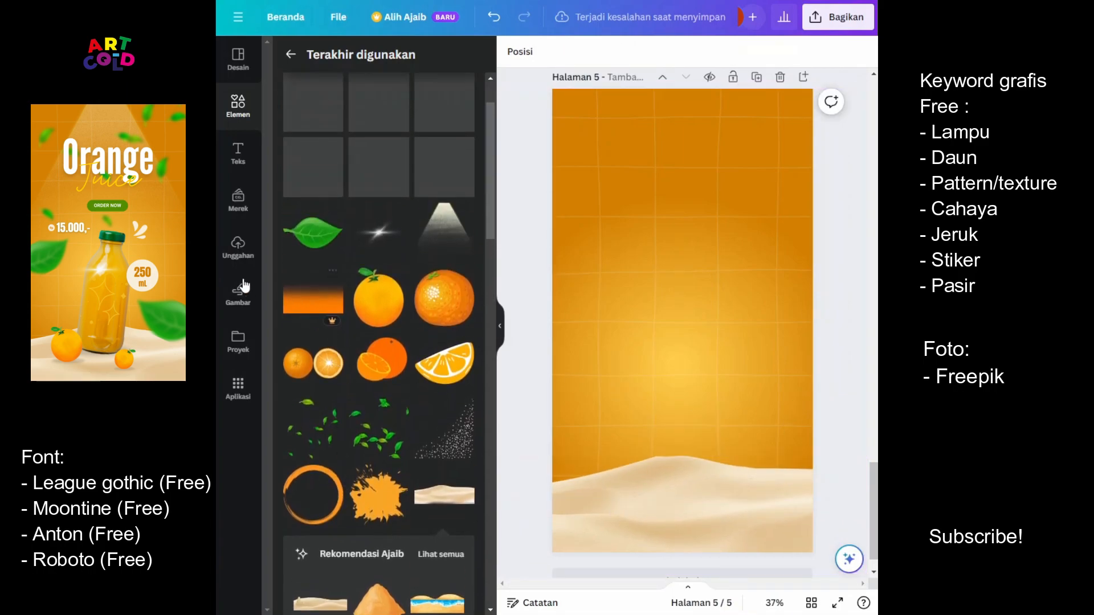
left_click(238, 246)
left_click(313, 299)
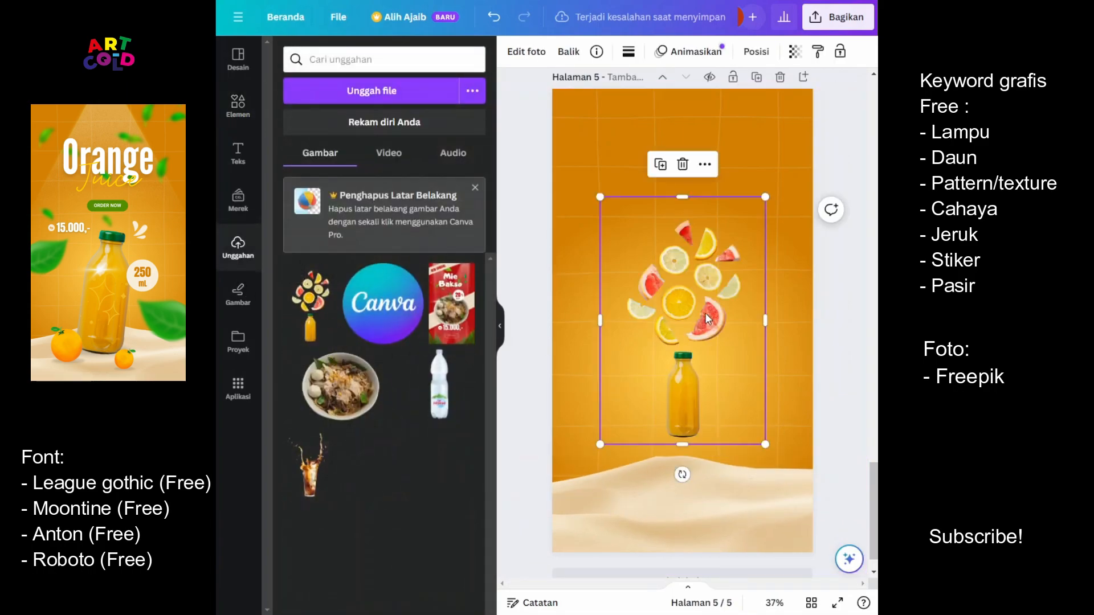
left_click_drag(766, 196, 846, 74)
left_click_drag(736, 207, 700, 227)
left_click_drag(690, 95, 707, 317)
Step: Enlarge the juice bottle, tilt it slightly clockwise, and stand it on the sand in the page's center
left_click_drag(690, 381, 669, 423)
left_click_drag(792, 366, 872, 259)
left_click_drag(758, 362, 665, 378)
mouse_move(678, 556)
left_mouse_down()
mouse_move(642, 552)
mouse_move(659, 558)
left_mouse_up()
mouse_move(682, 424)
left_mouse_down()
mouse_move(696, 455)
mouse_move(663, 421)
left_mouse_up()
left_click_drag(845, 520, 815, 501)
left_click_drag(603, 374, 650, 418)
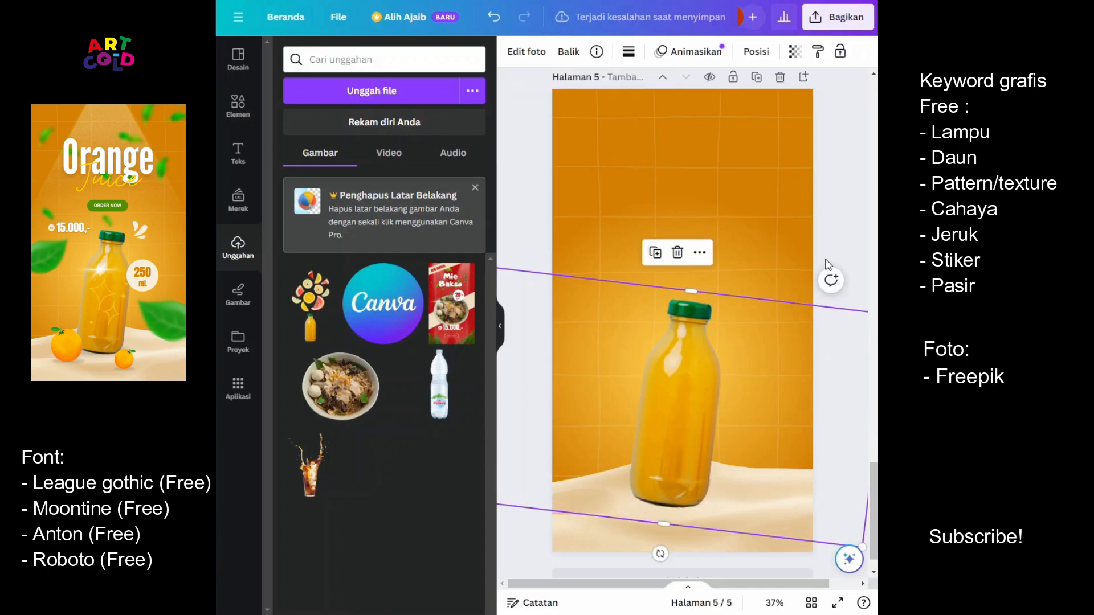
left_click(840, 247)
Step: Add the spotlight beam graphic at the top of the page and enlarge it to shine down toward the bottle
scroll(696, 475, "down", 1)
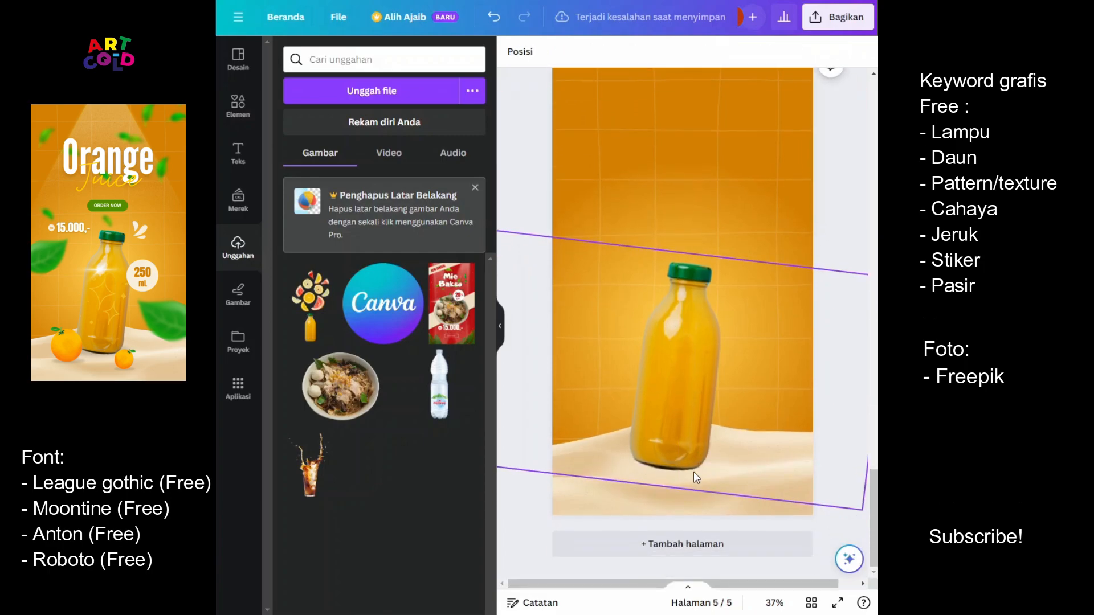
left_click(235, 110)
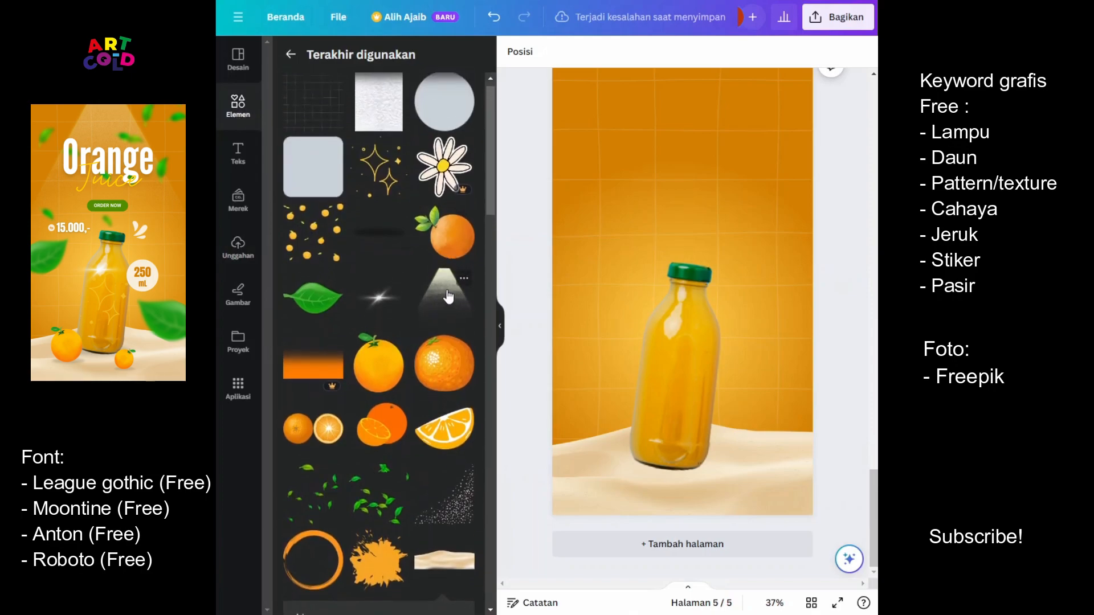
left_click(449, 296)
left_click_drag(716, 232, 707, 100)
left_click_drag(788, 272, 786, 339)
left_click_drag(564, 329, 534, 361)
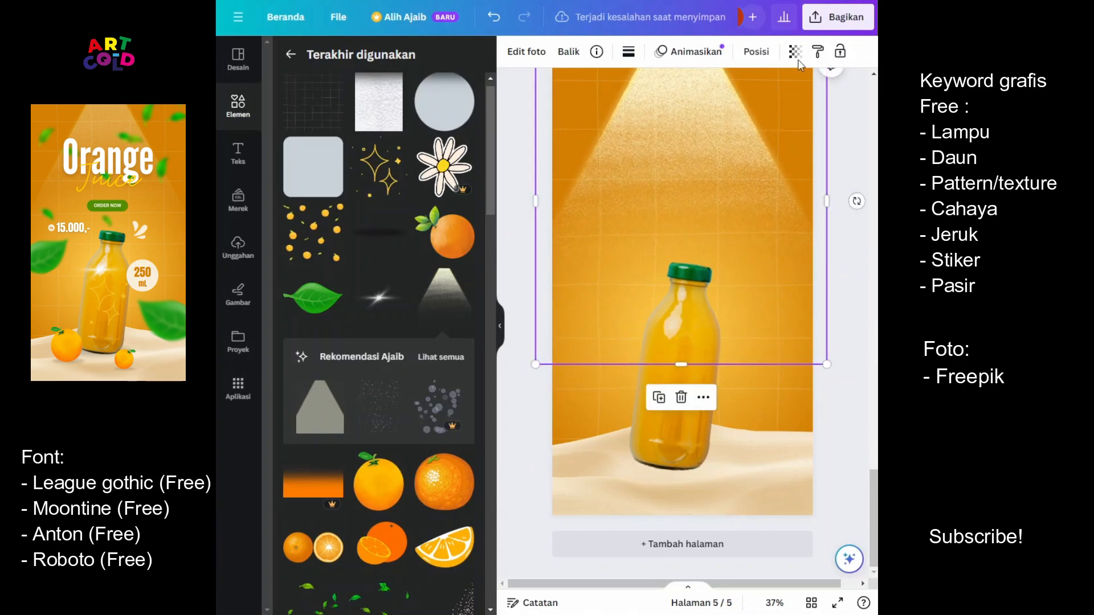
Step: Set the spotlight beam's transparency to 35
left_click(795, 51)
left_click_drag(789, 104, 717, 104)
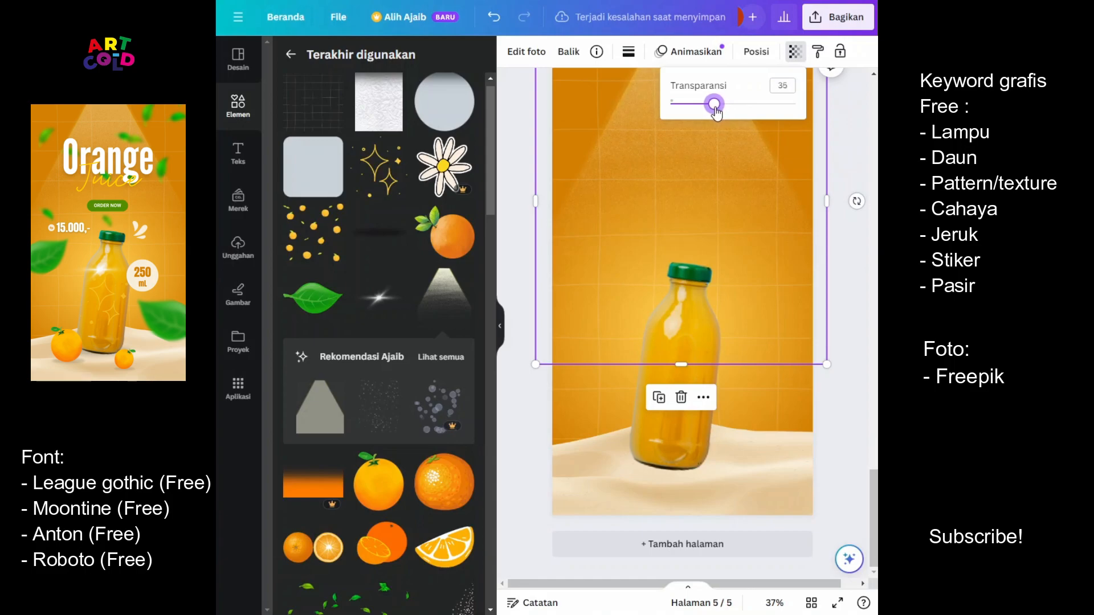
left_click(846, 130)
left_click(853, 137)
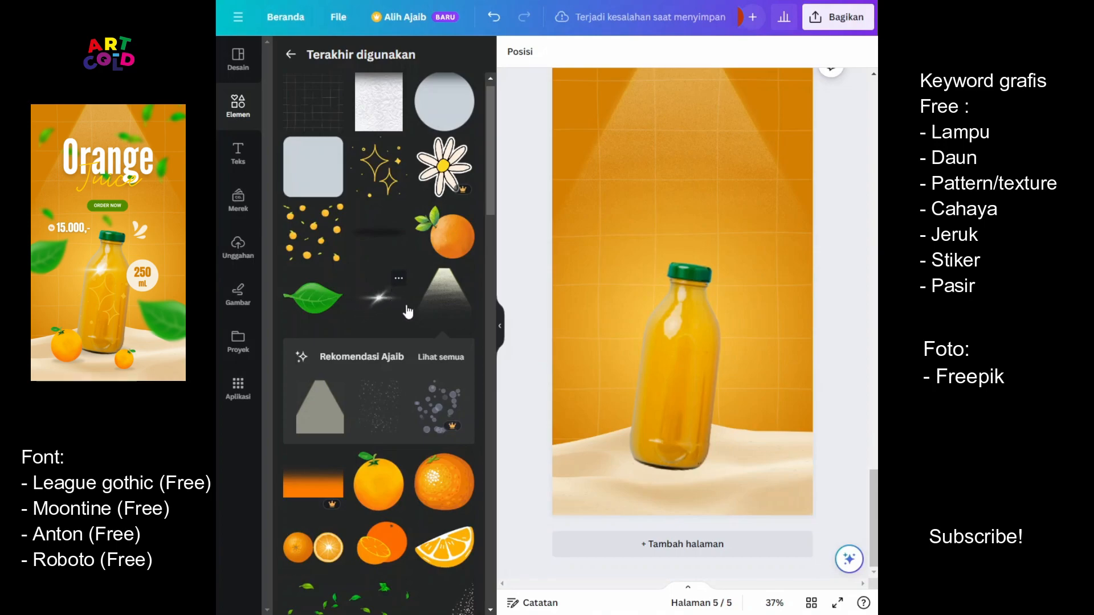
Step: Add the sparse falling green leaves graphic, enlarge it, and place it across the page area above the bottle
scroll(411, 319, "down", 2)
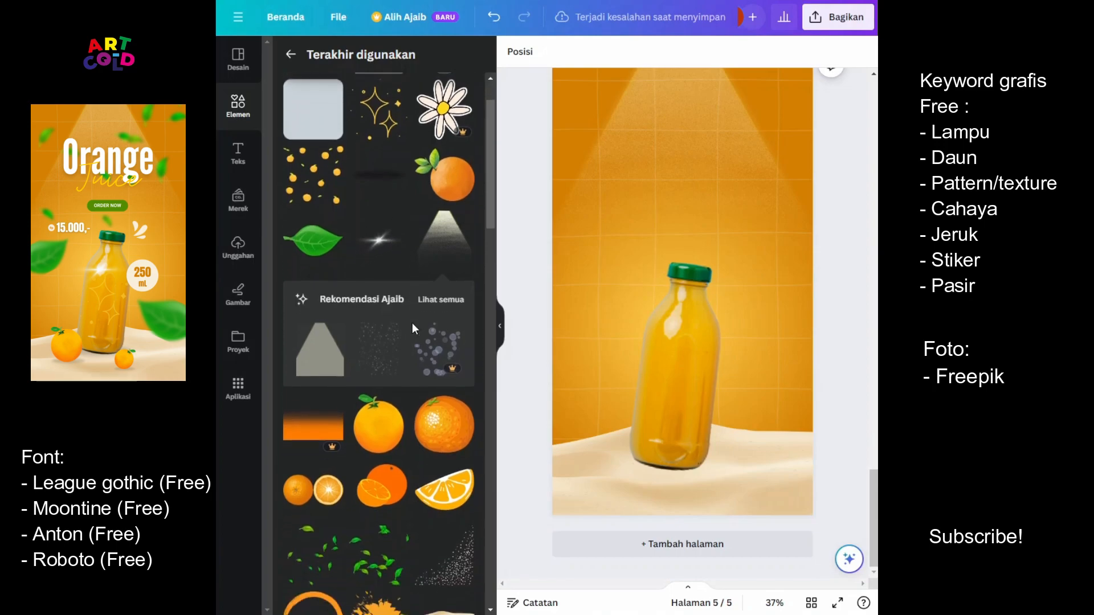
left_click(314, 546)
left_click_drag(773, 175, 829, 81)
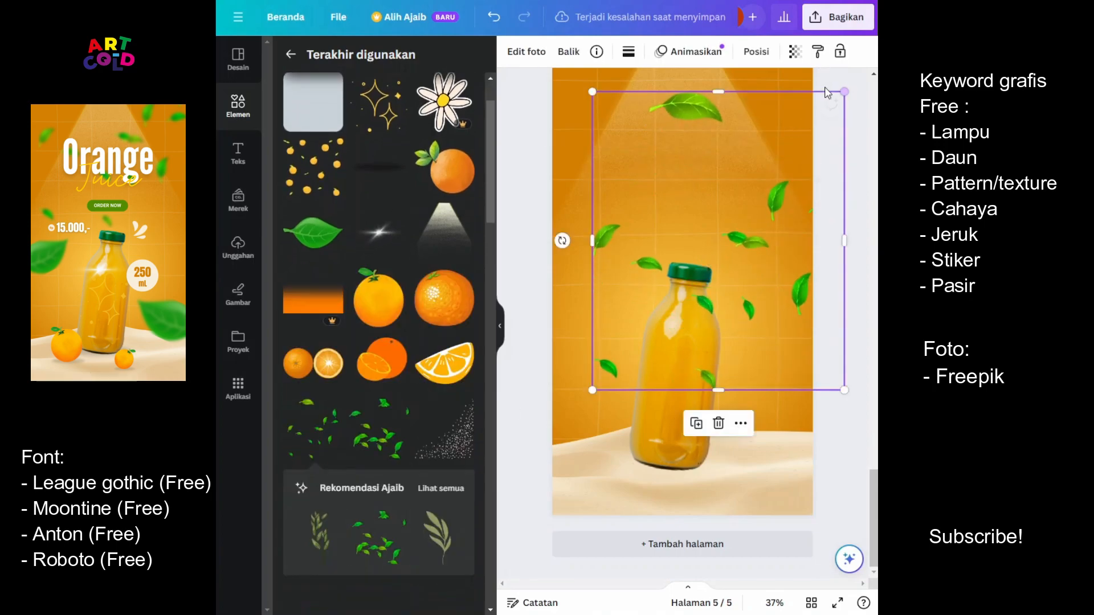
left_click_drag(748, 238, 714, 130)
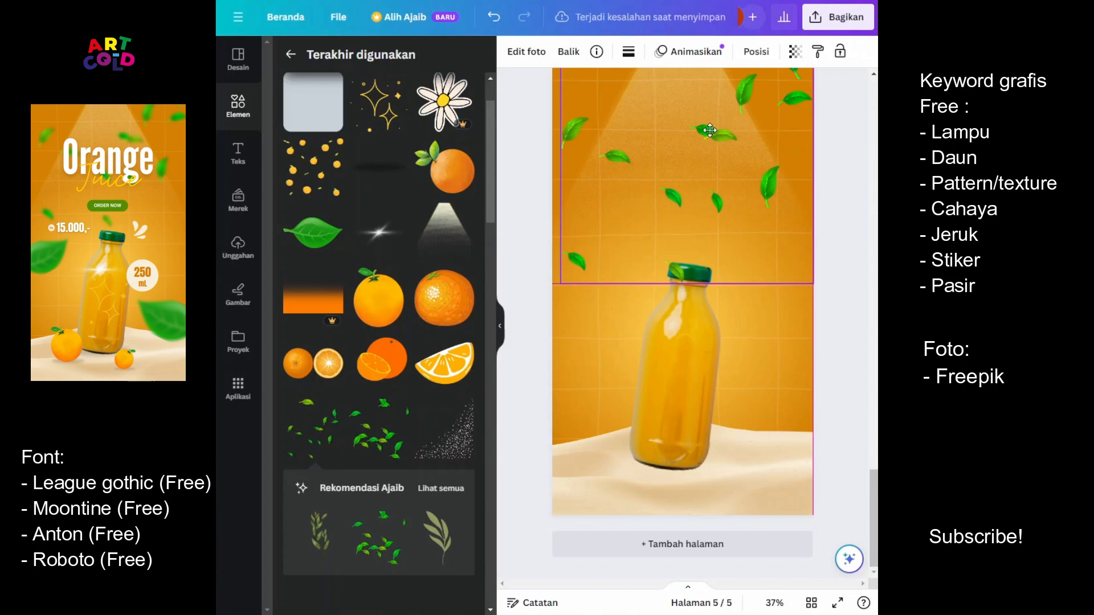
left_click_drag(709, 131, 716, 105)
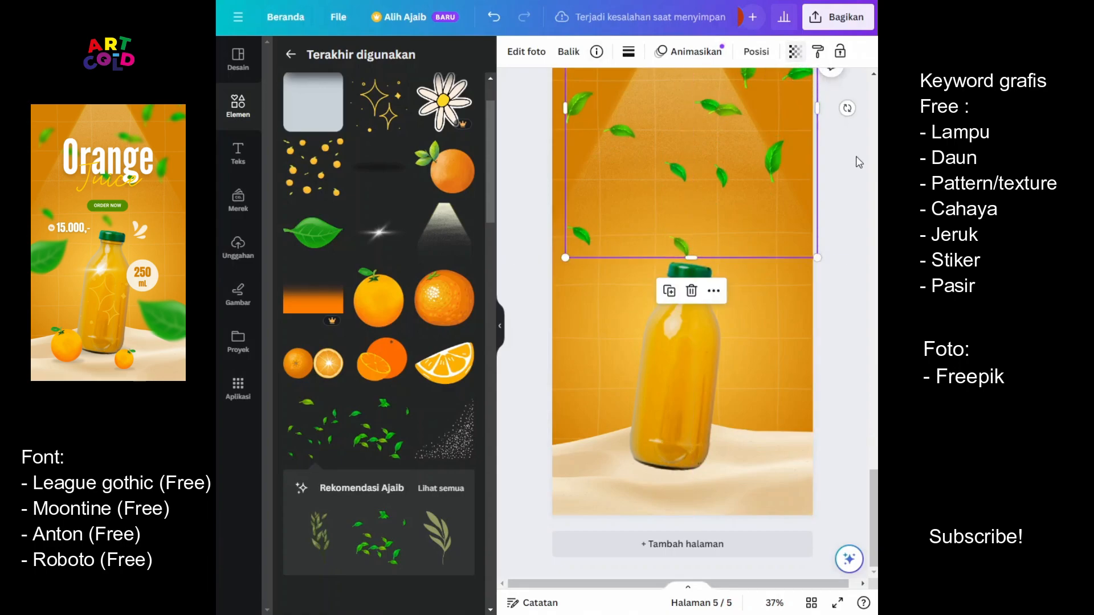
Step: Apply the Blur (Buram) effect to the falling leaves and raise its intensity above the default
left_click(525, 52)
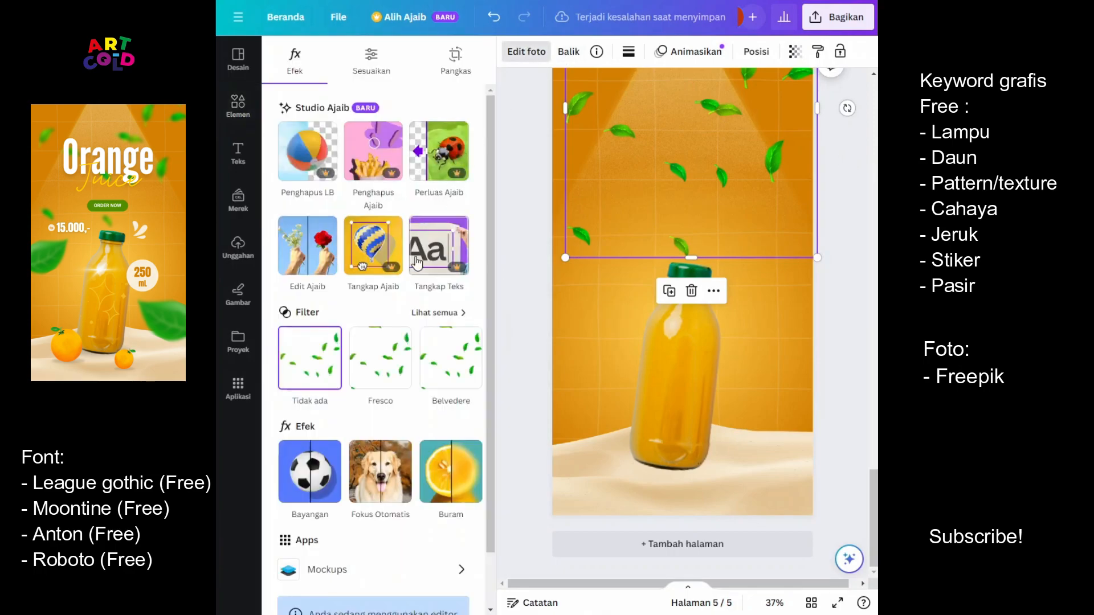
left_click(465, 488)
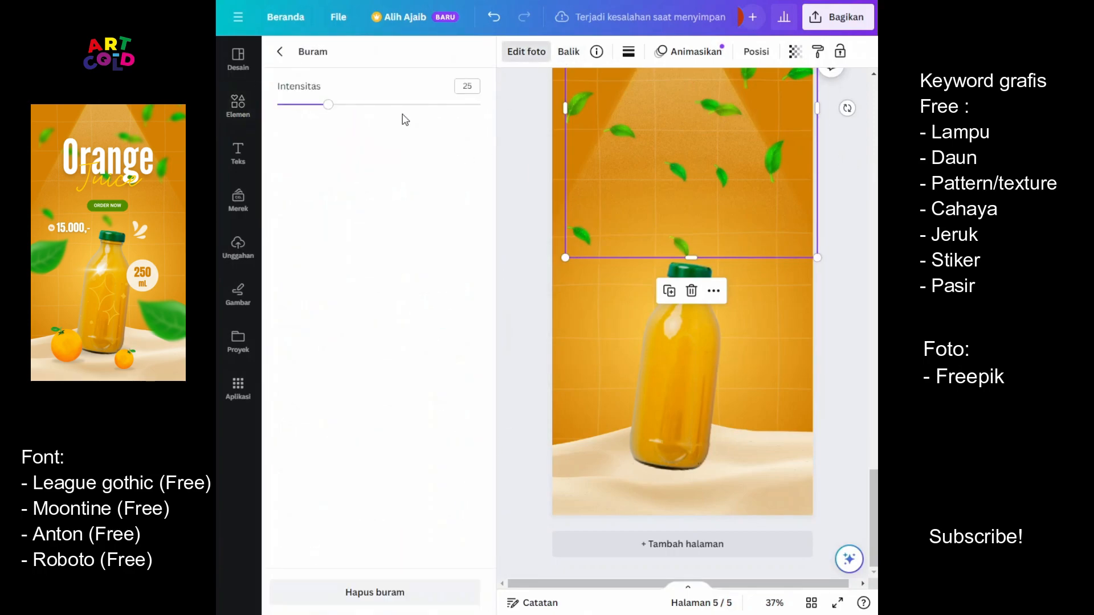
left_click_drag(330, 107, 374, 123)
key("Escape")
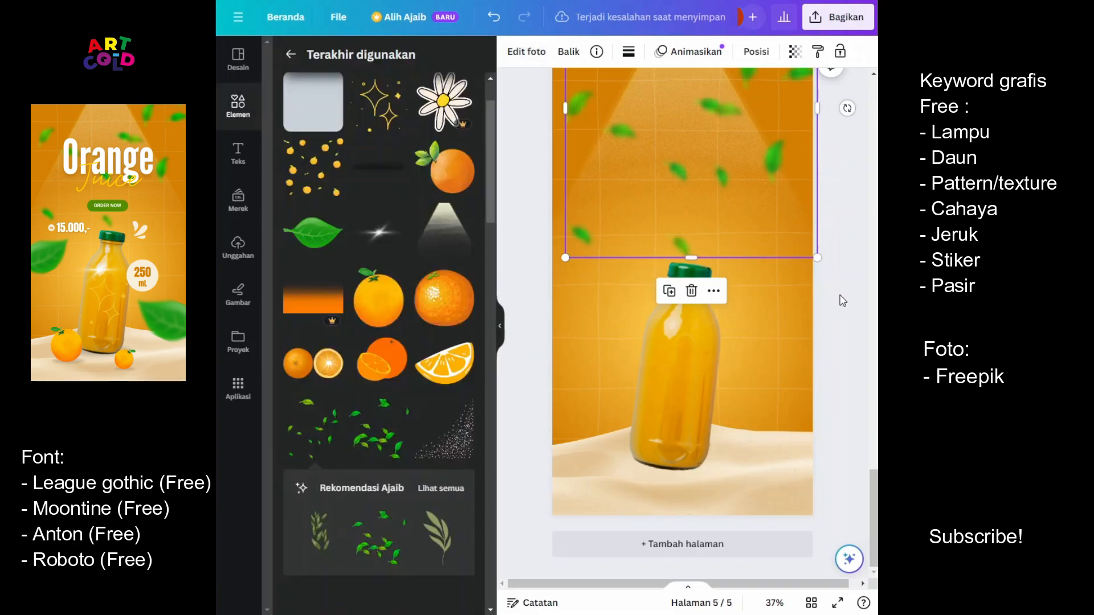
key("Escape")
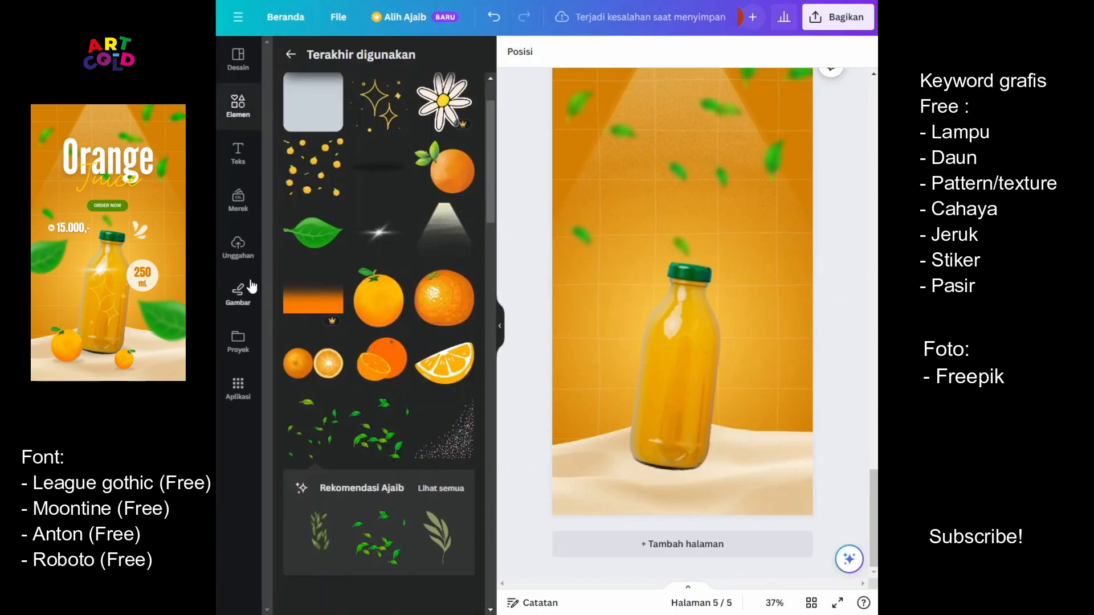
Step: Add the white light flare graphic and place it on the bottle's upper left shoulder
left_click(241, 259)
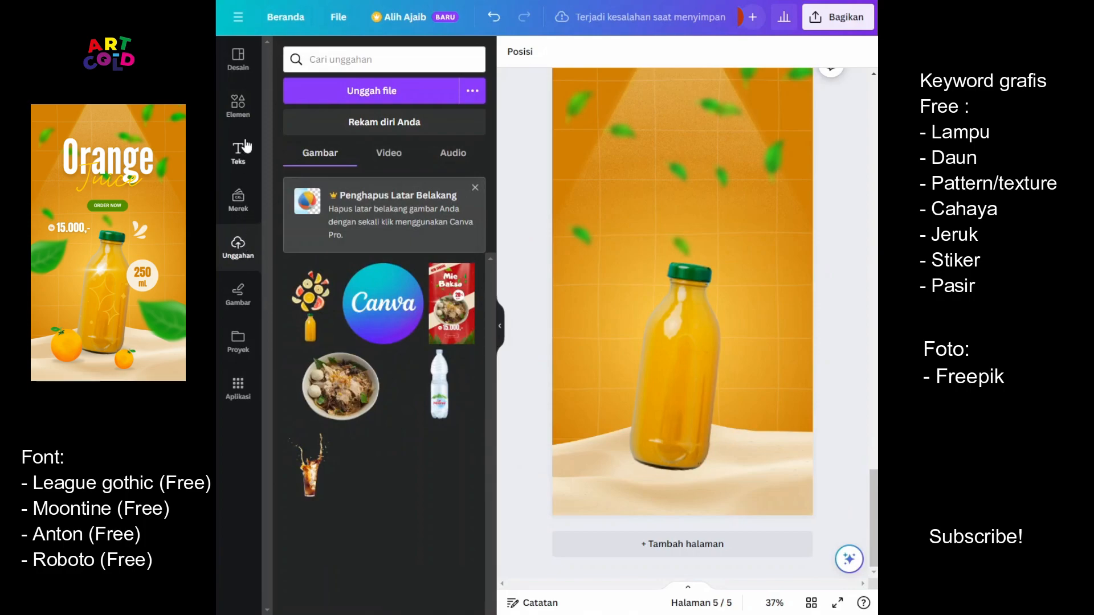
left_click(238, 105)
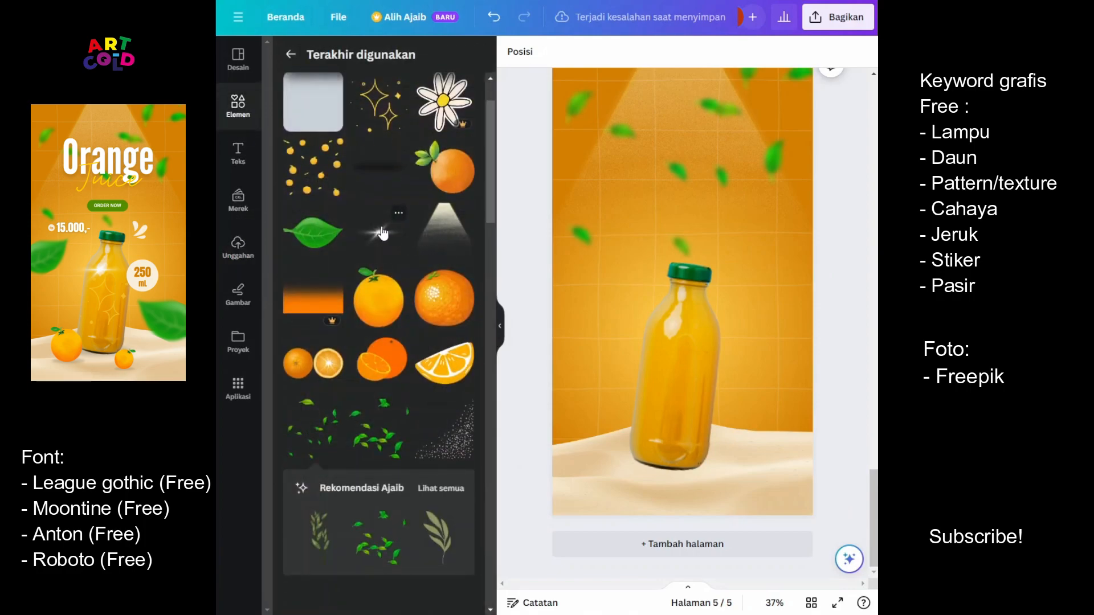
left_click(381, 234)
left_click_drag(689, 278, 676, 322)
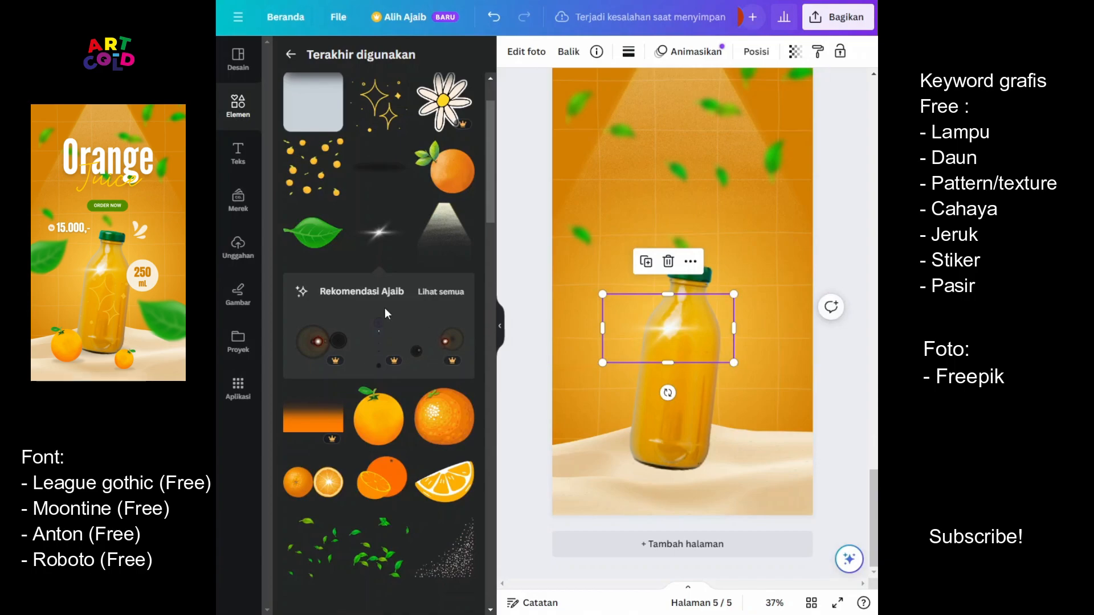
Step: Add the whole orange graphic, resize and tilt it slightly, and place it on the sand left of the bottle
left_click(384, 430)
left_click_drag(700, 301, 724, 328)
left_click_drag(682, 326, 627, 456)
left_click_drag(627, 496, 628, 506)
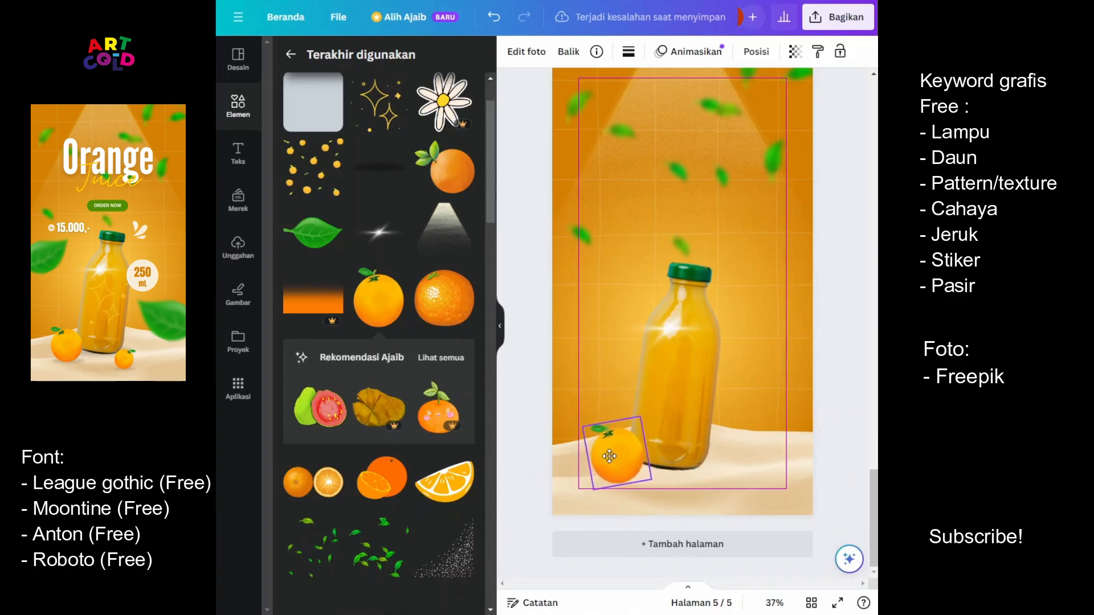
left_click_drag(611, 459, 585, 459)
scroll(370, 456, "down", 3)
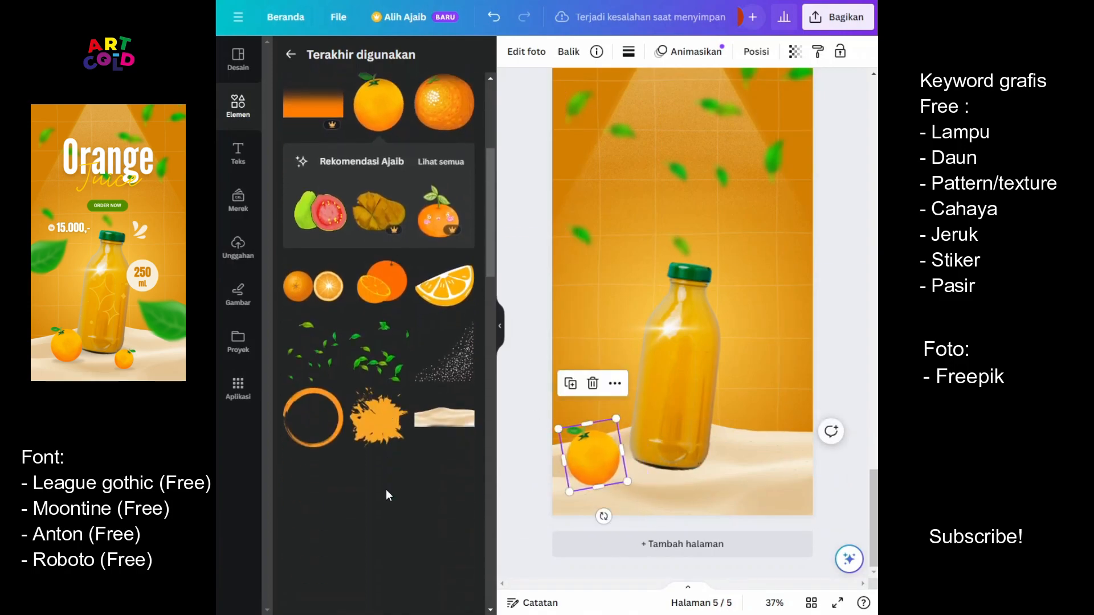
scroll(422, 452, "down", 3)
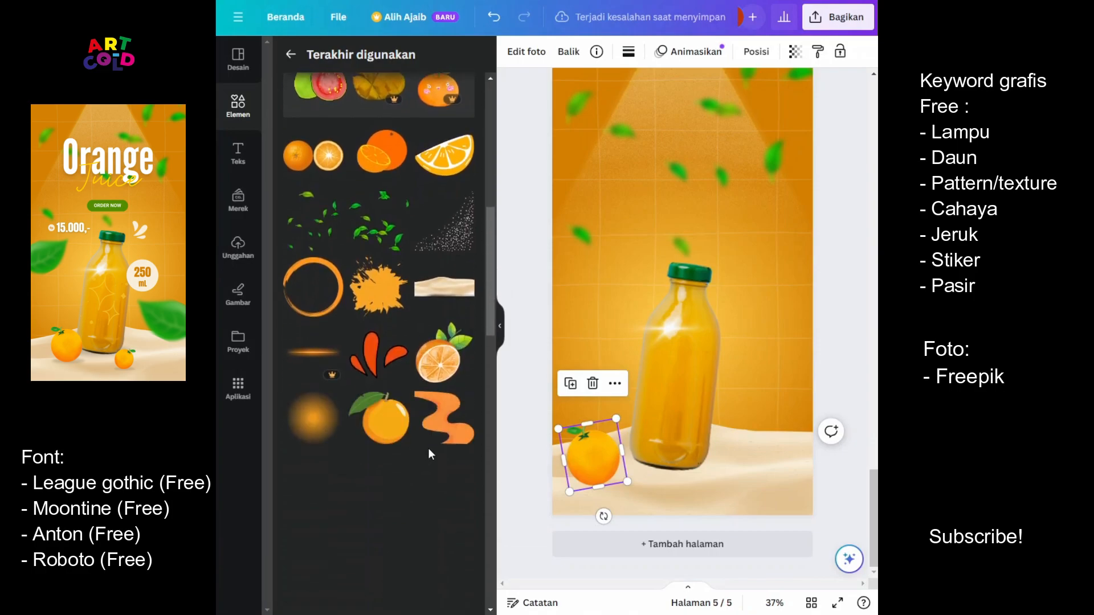
scroll(429, 448, "up", 8)
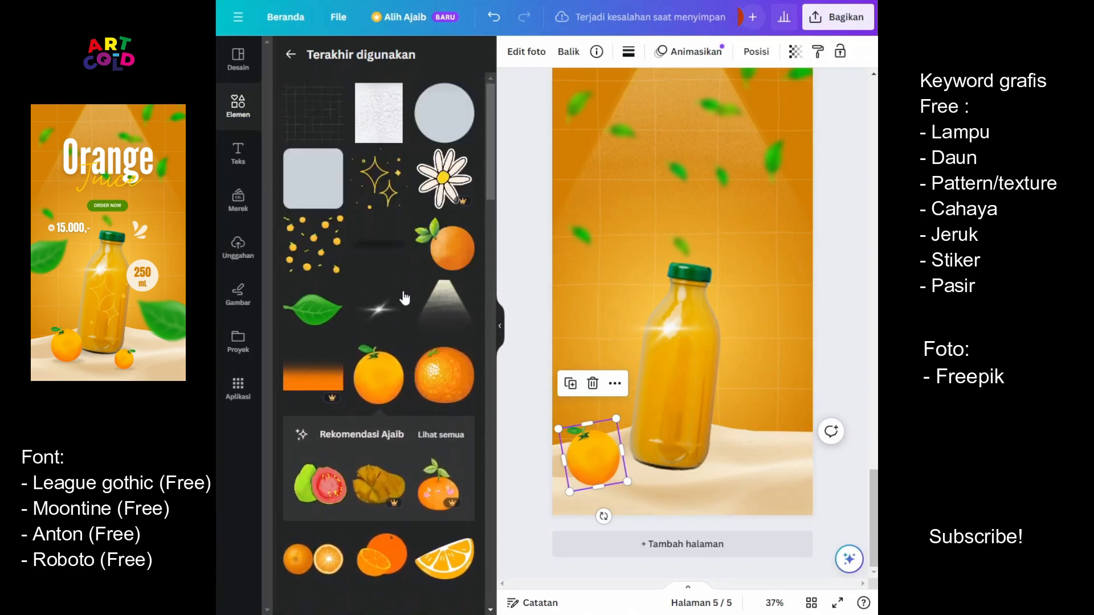
Step: Add the dark shadow graphic at the base of the juice bottle and send it backward two layers
left_click(380, 247)
left_click_drag(716, 282, 701, 470)
right_click(700, 470)
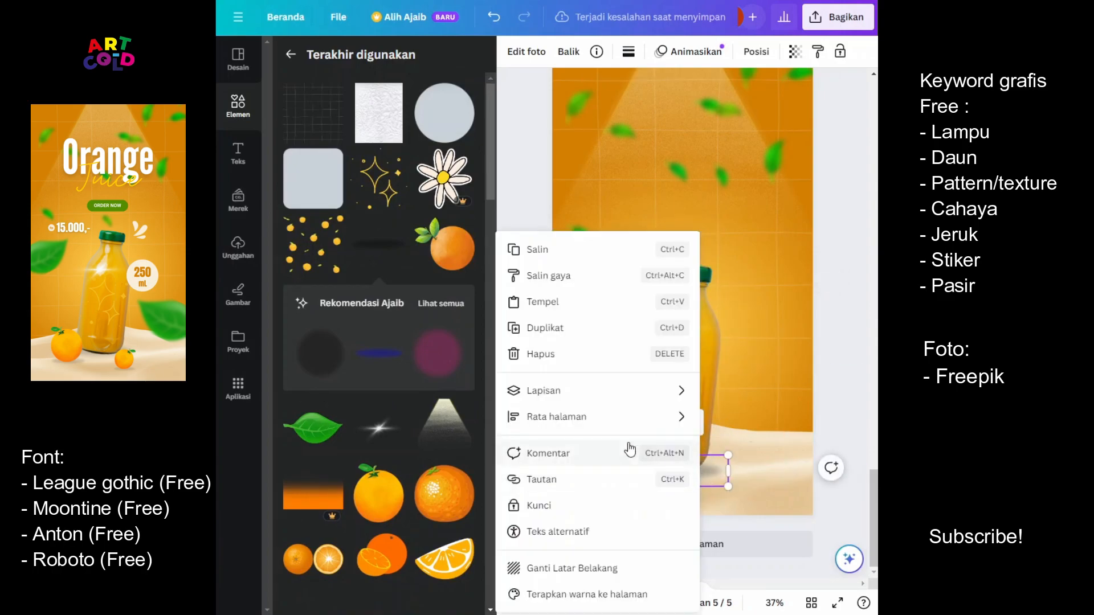
mouse_move(670, 390)
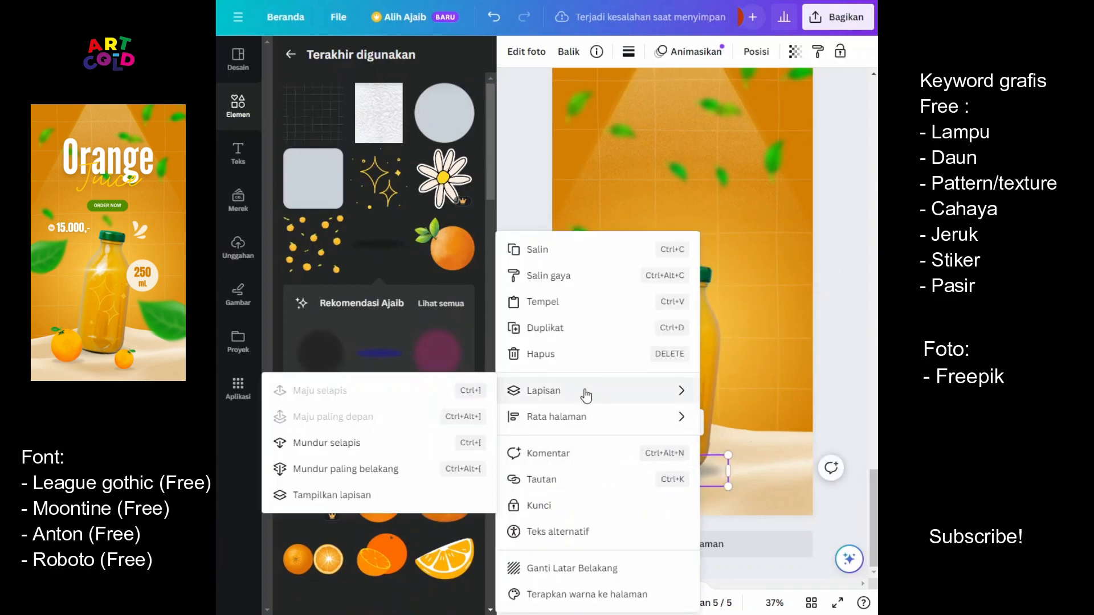
left_click(343, 450)
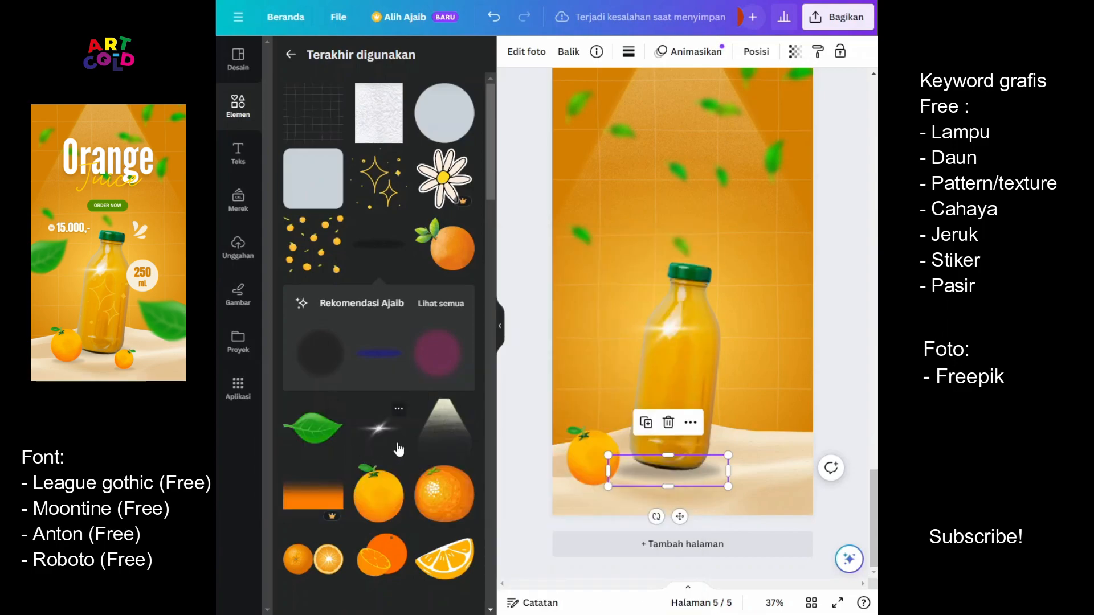
right_click(679, 464)
mouse_move(546, 388)
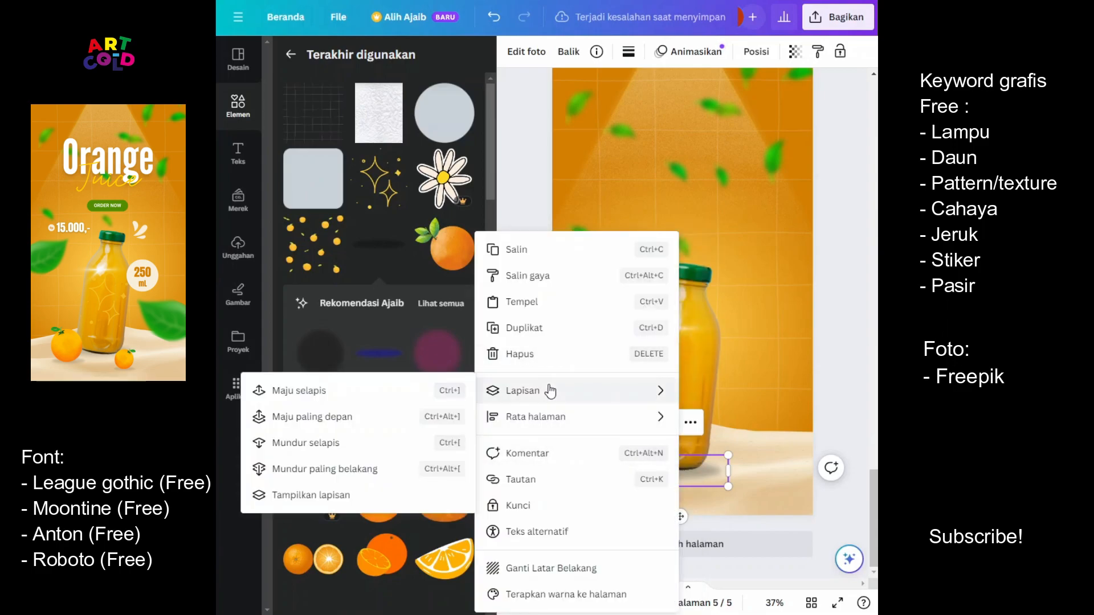
left_click(355, 443)
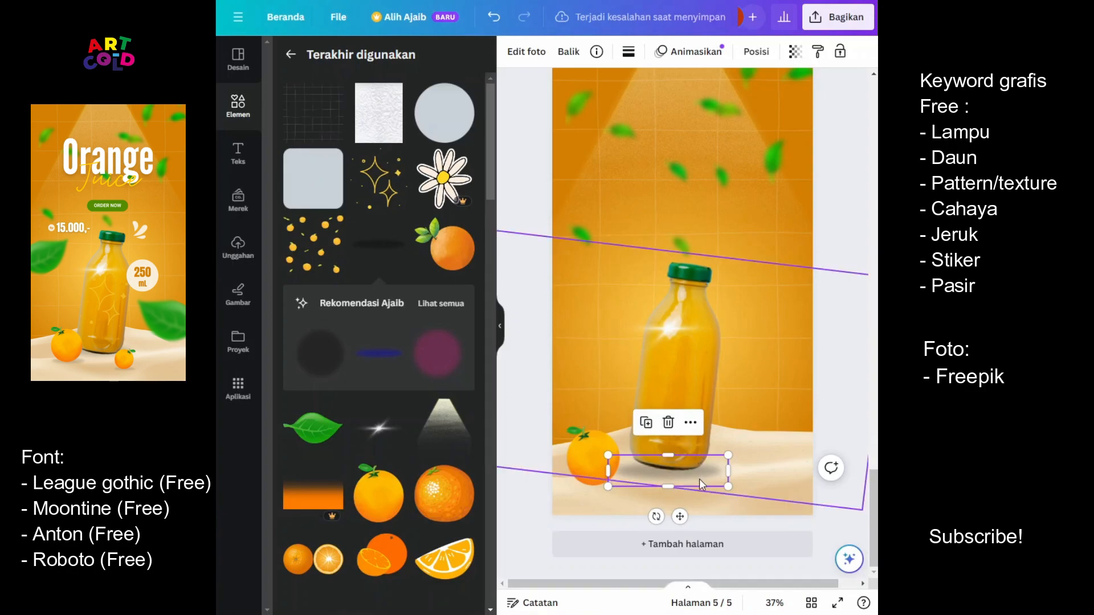
Step: Nudge the bottle's shadow up slightly and set its transparency to about 67
left_click_drag(699, 474, 699, 471)
left_click(803, 53)
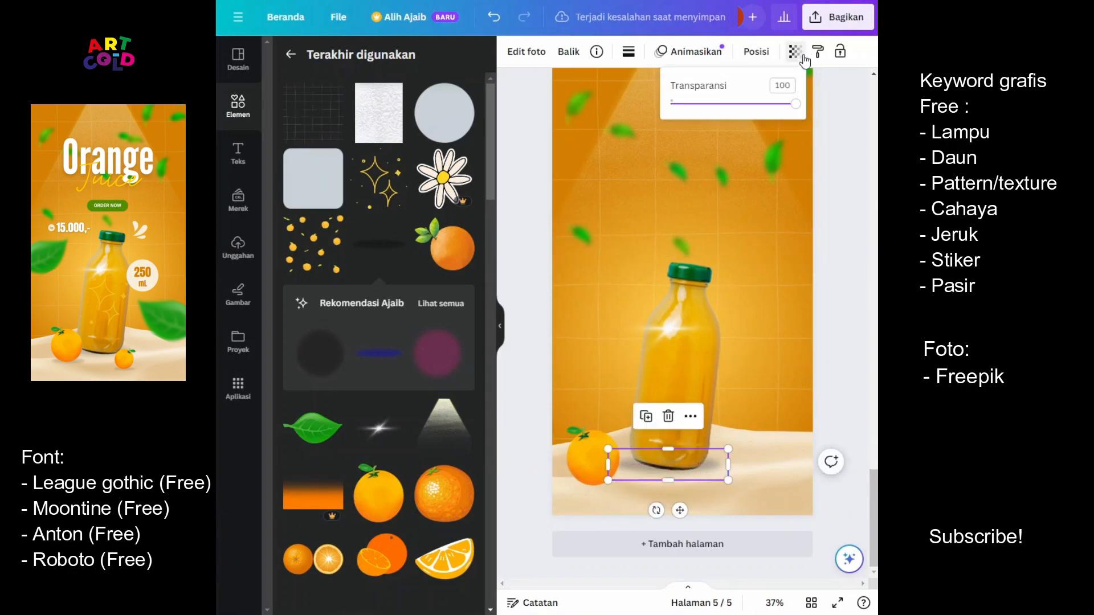
left_click_drag(795, 104, 756, 108)
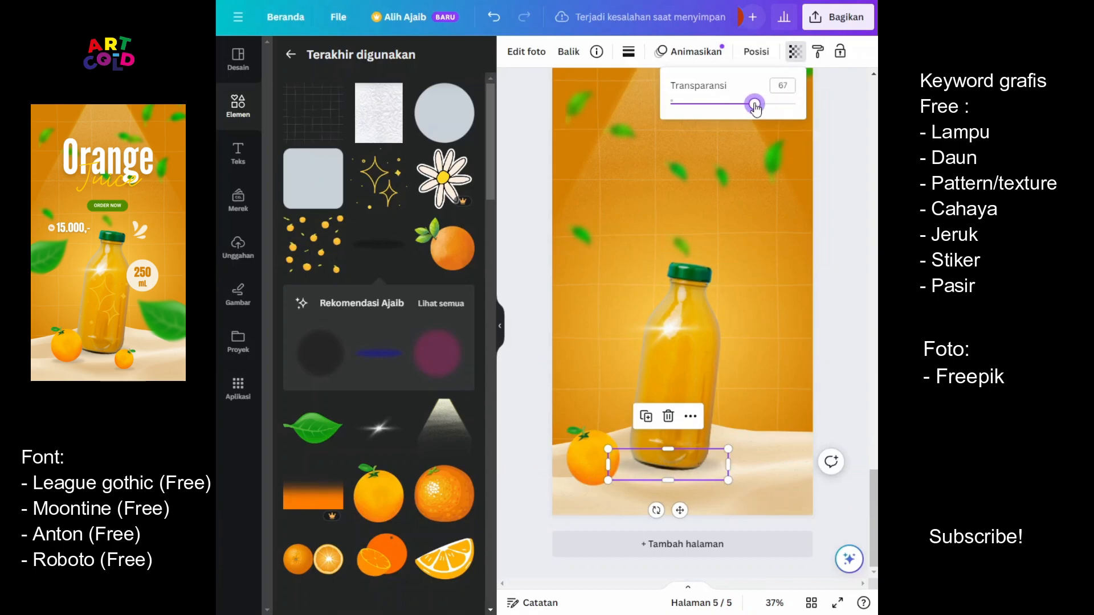
Step: Move the orange closer to the bottle and add a dark shadow graphic beneath it, shrunk to the fruit's width
left_click(597, 453)
left_click_drag(597, 453, 620, 452)
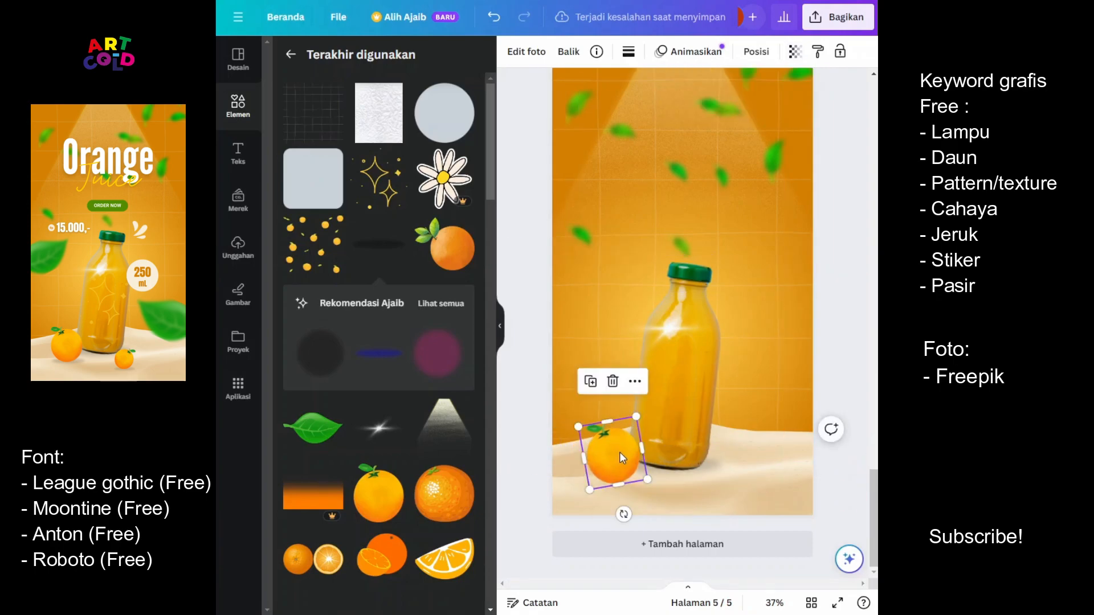
left_click(388, 245)
left_click_drag(665, 286, 620, 489)
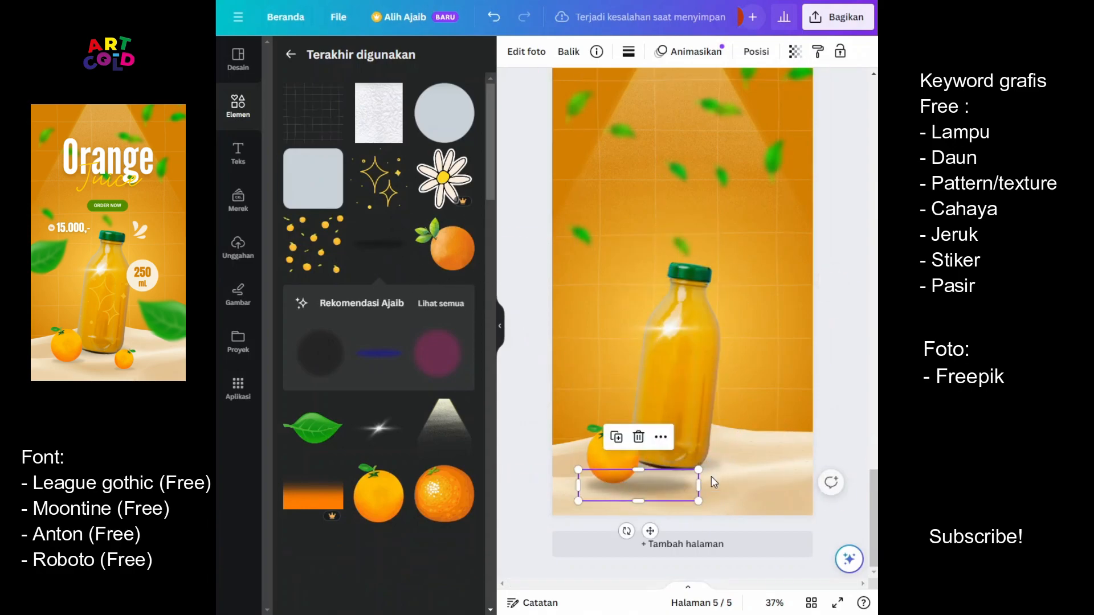
left_click_drag(698, 470, 618, 494)
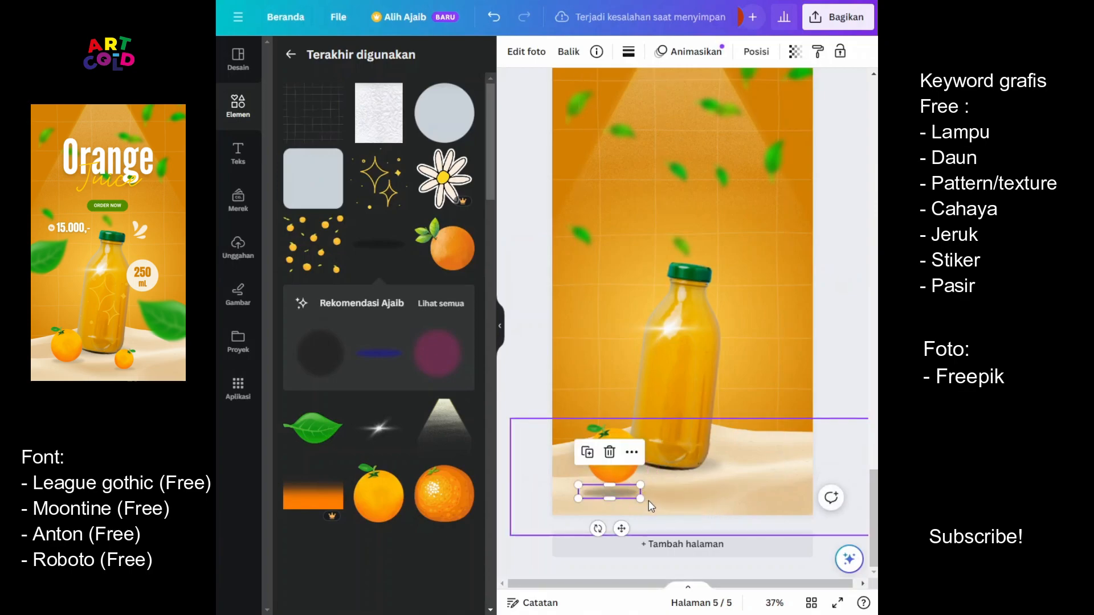
key("ctrl+z")
left_click_drag(624, 494, 634, 482)
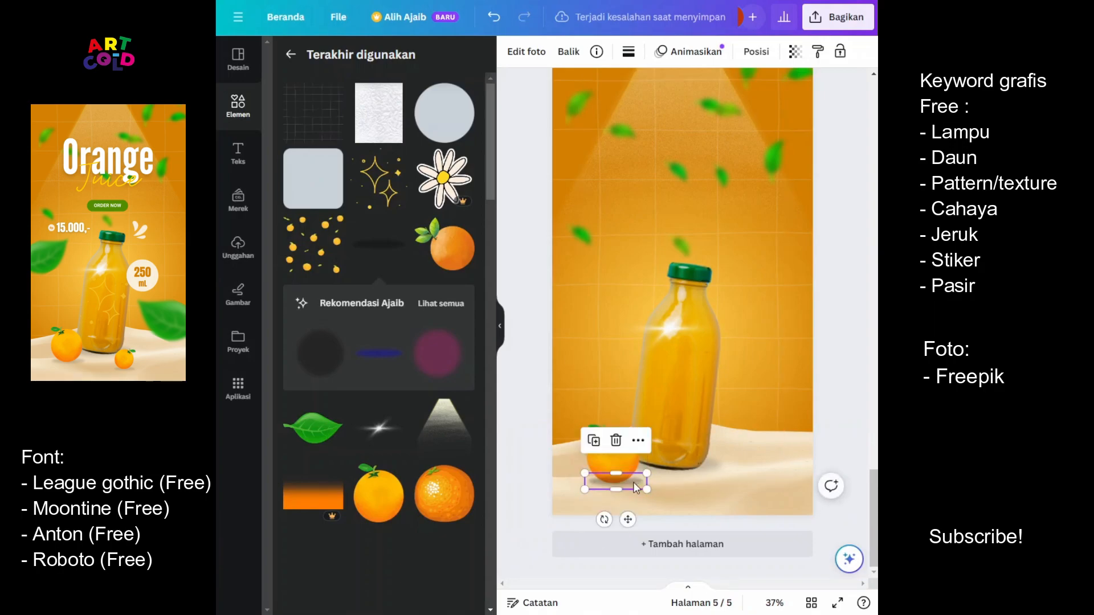
Step: Send the orange's shadow back one layer and set its transparency to about 49
right_click(634, 482)
mouse_move(661, 408)
left_click(473, 444)
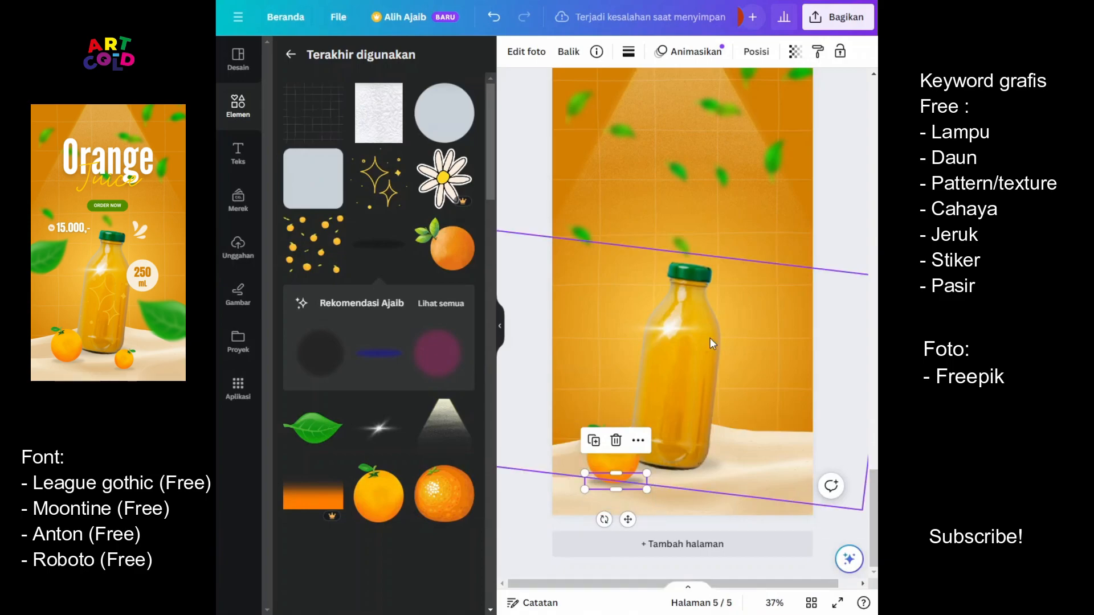
left_click(795, 51)
left_click_drag(795, 104, 747, 105)
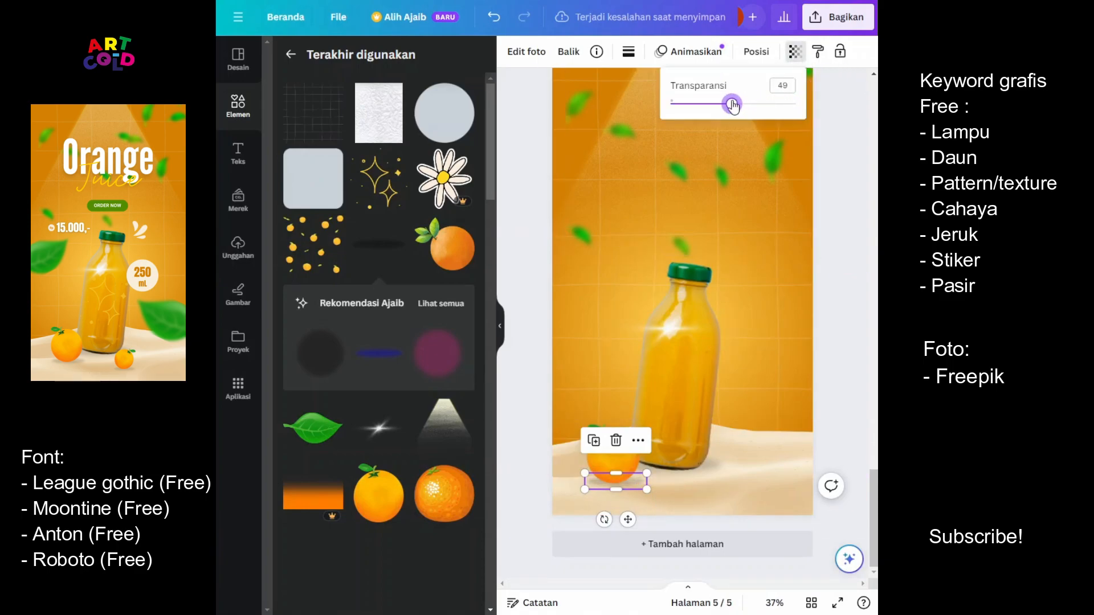
left_click(848, 251)
left_click(846, 260)
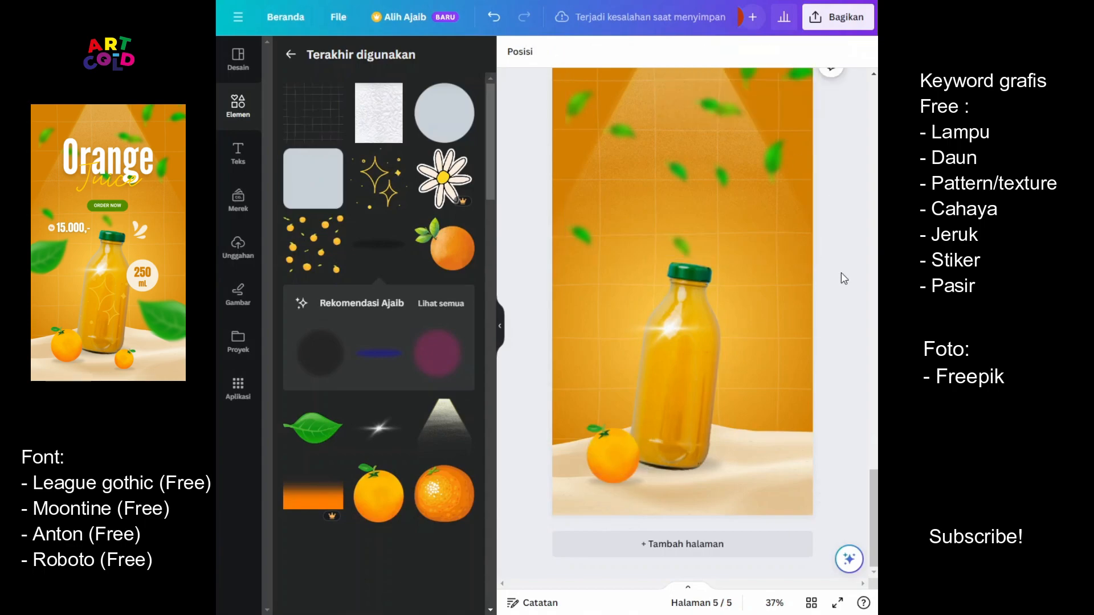
Step: Duplicate the orange onto the sand right of the bottle, flipped horizontally, tilted the other way and made smaller
left_click_drag(613, 453, 696, 462)
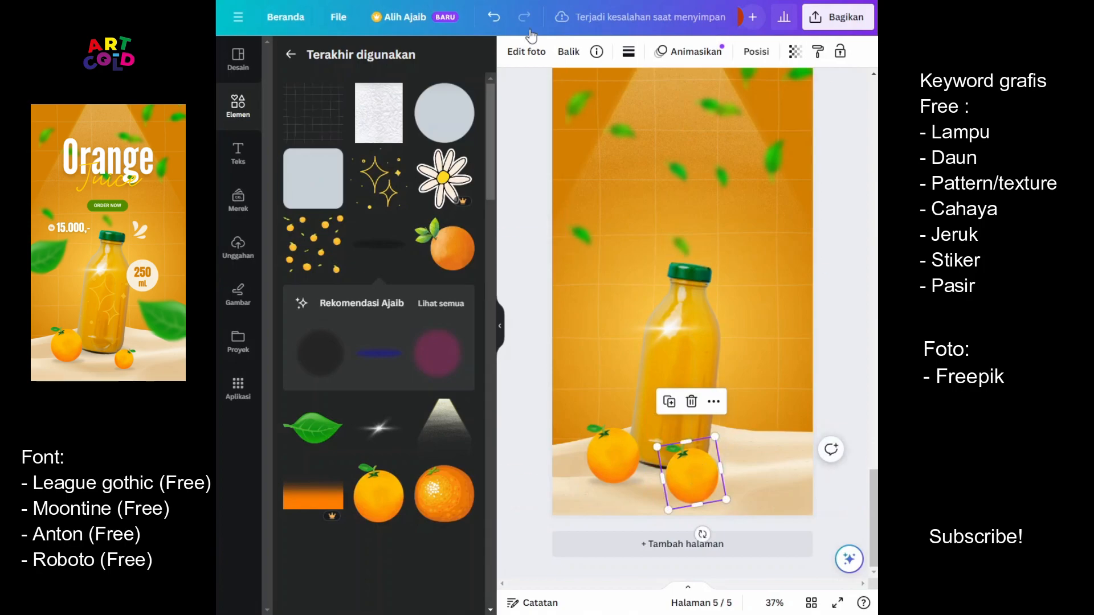
left_click(568, 51)
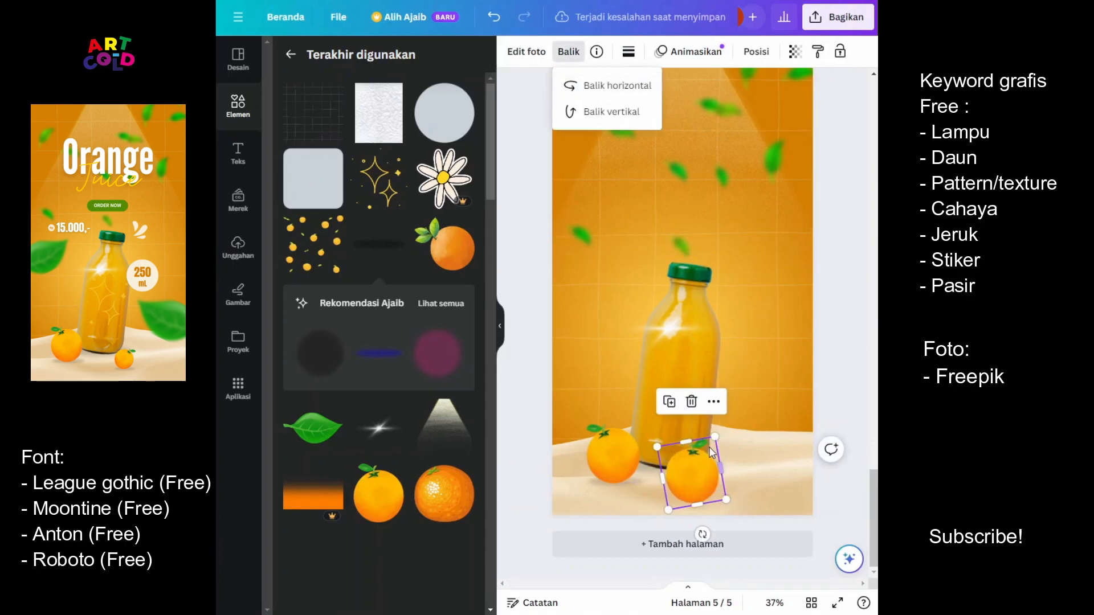
left_click_drag(696, 536, 666, 527)
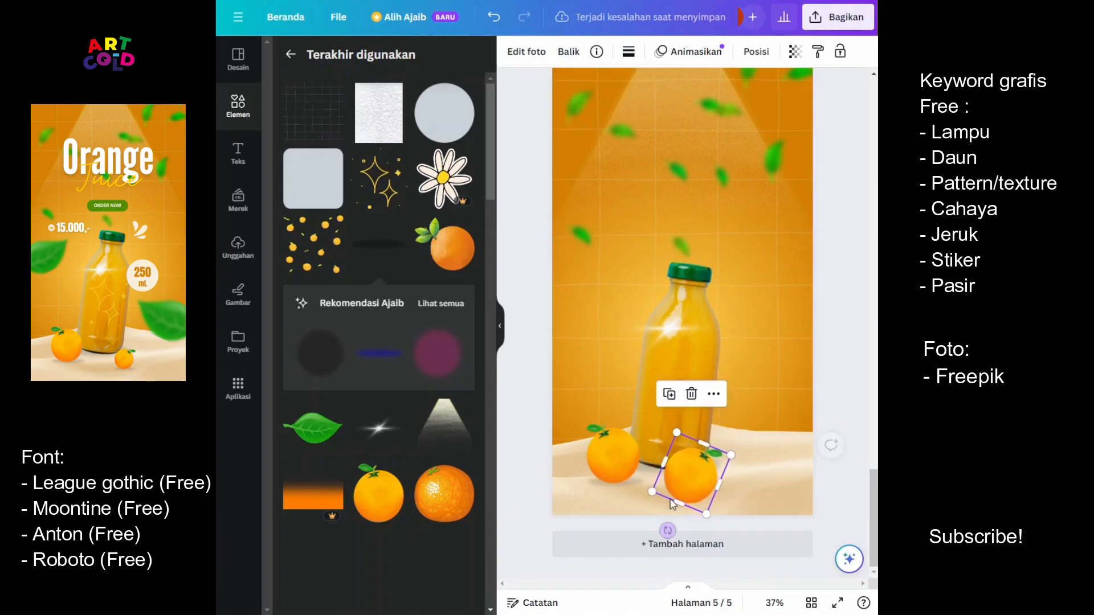
left_click_drag(651, 491, 704, 480)
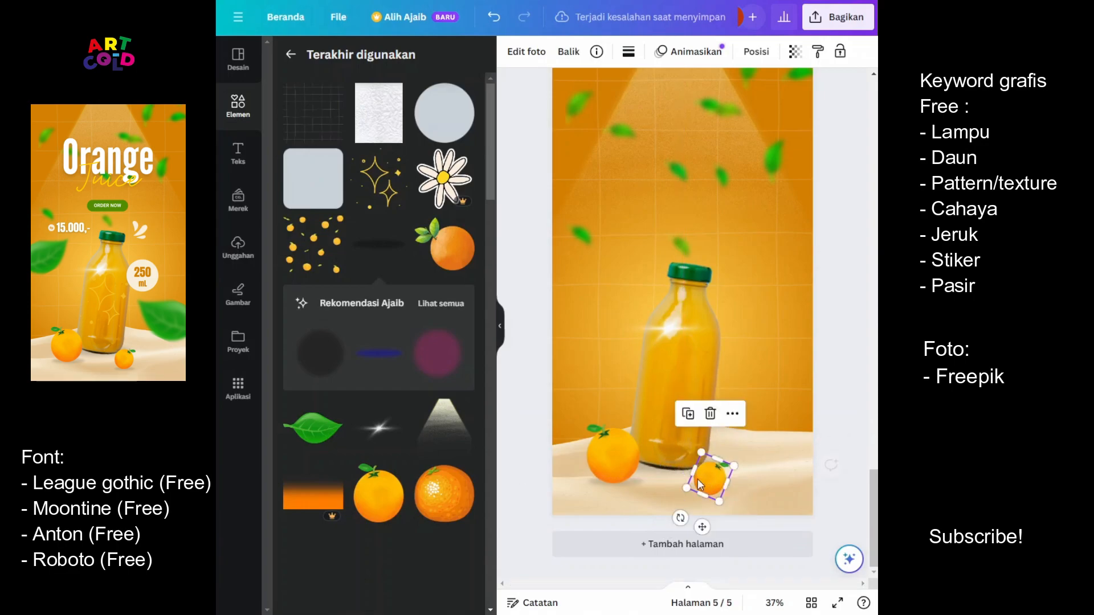
Step: Add a narrow dark shadow graphic under the small orange and send it back one layer
left_click(379, 251)
left_click_drag(719, 282, 724, 527)
right_click(723, 529)
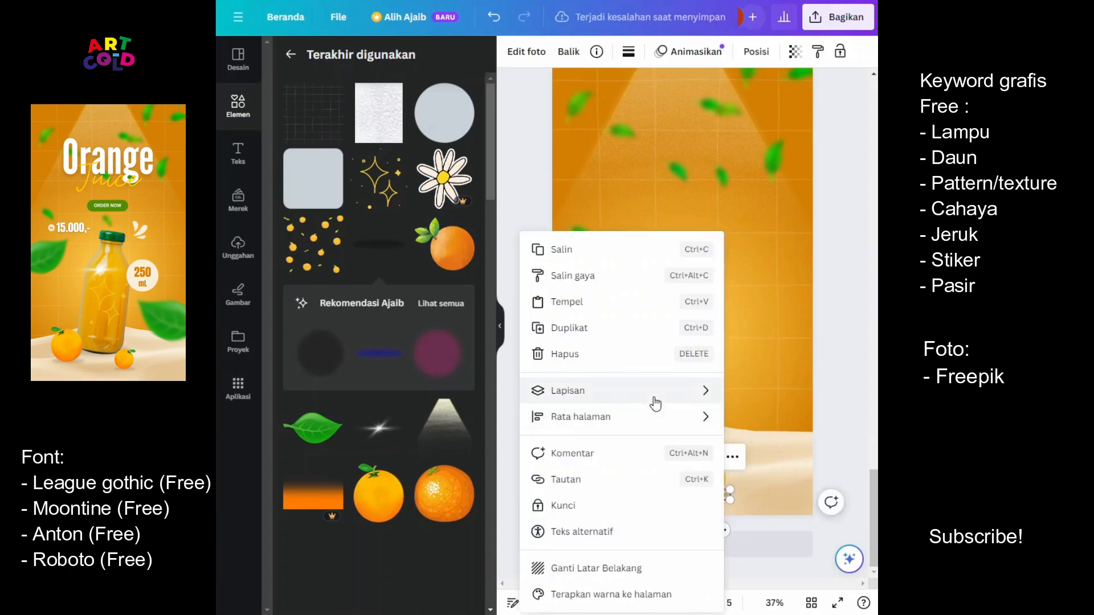
mouse_move(655, 402)
left_click(389, 447)
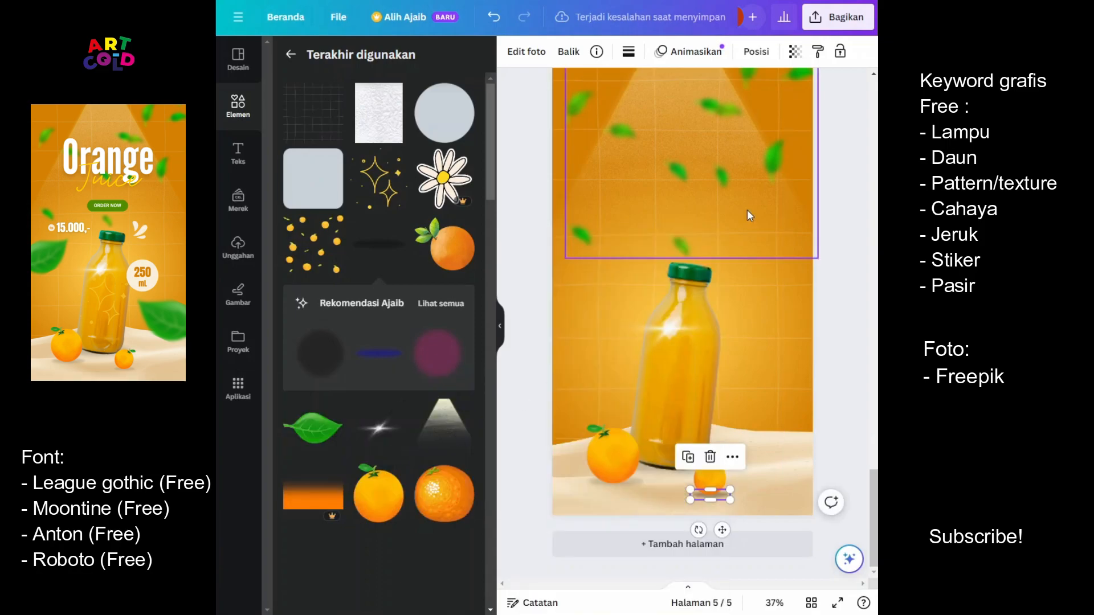
Step: Reduce the opacity of the small orange's shadow
left_click(796, 52)
left_click_drag(798, 106, 722, 130)
left_click(848, 320)
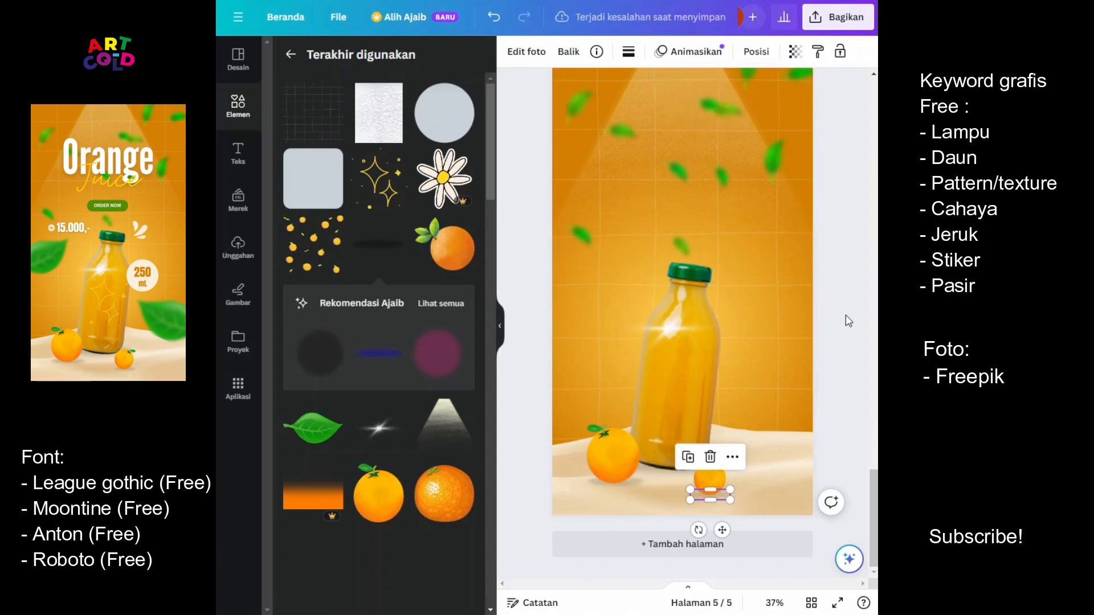
left_click(847, 322)
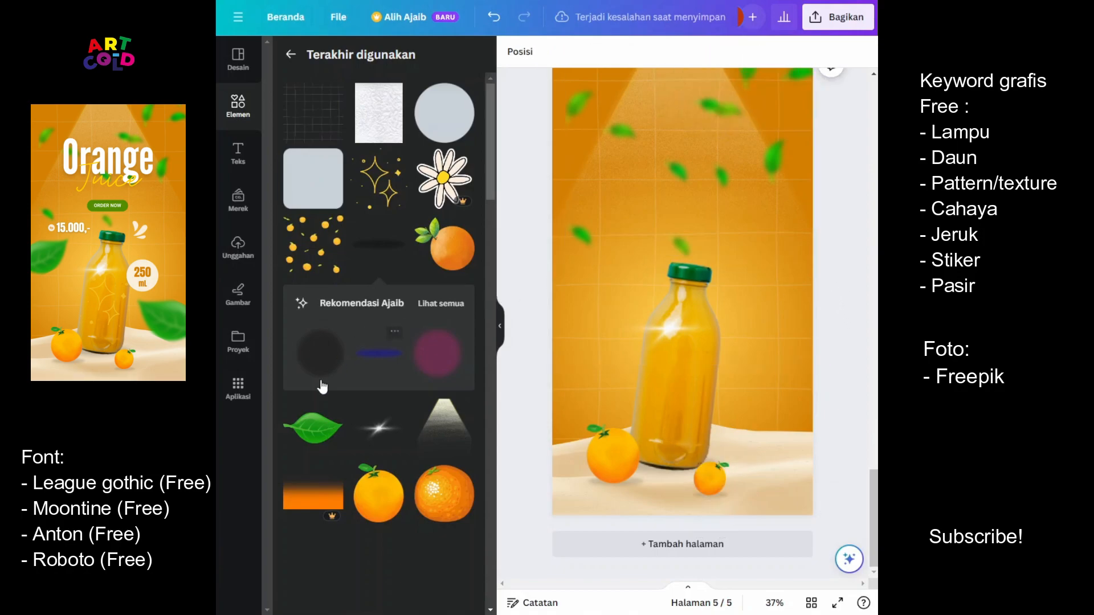
Step: Add the single green leaf graphic, tilt and resize it, and place it partly off the page's left edge beside the bottle
left_click(321, 430)
left_click_drag(713, 273, 618, 270)
left_click_drag(586, 342, 606, 337)
left_click_drag(592, 286, 558, 303)
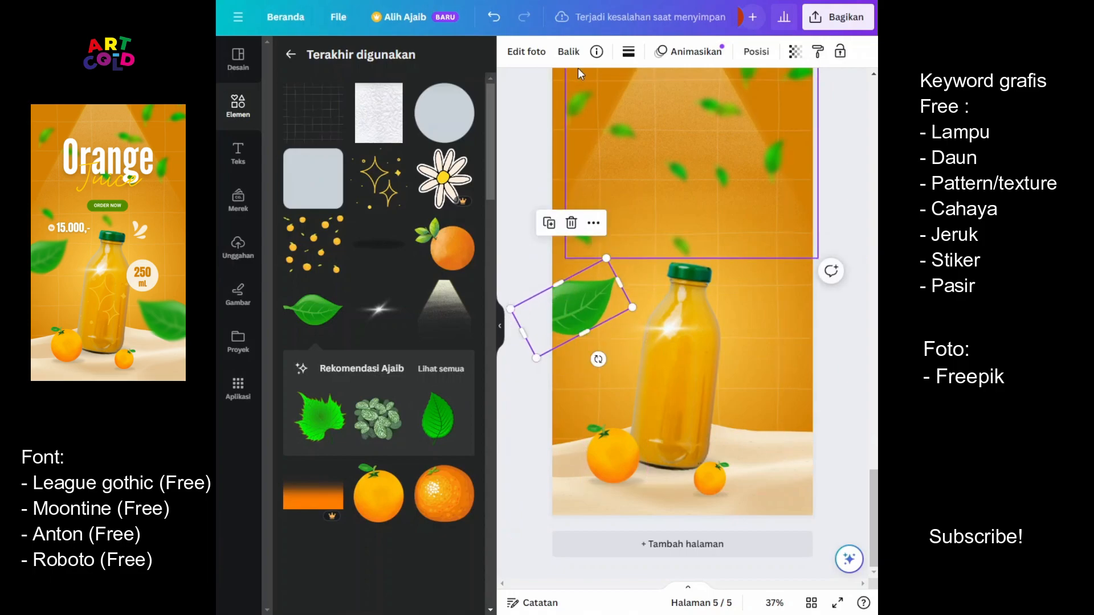
Step: Apply the Blur (Buram) effect to the large left leaf and raise its intensity
left_click(528, 52)
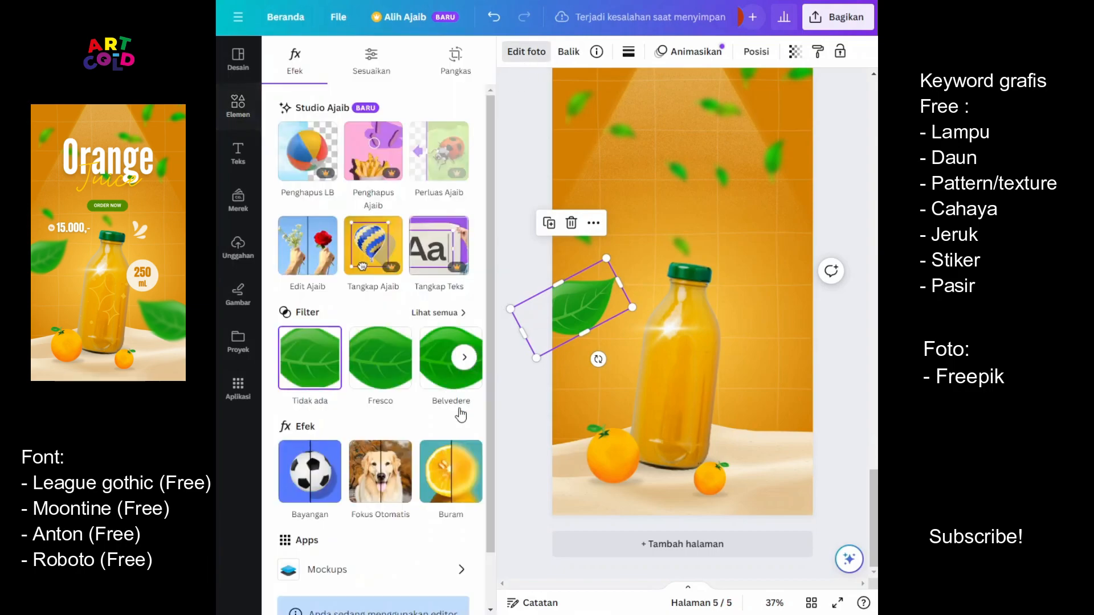
left_click(474, 499)
left_click_drag(335, 103, 439, 116)
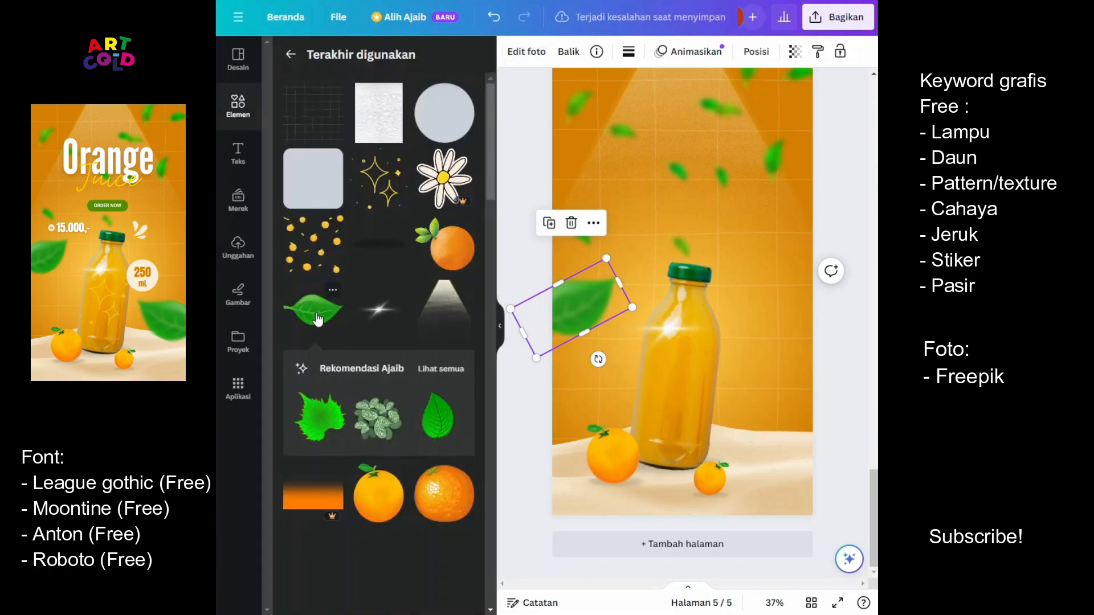
Step: Add a second green leaf, flip it horizontally, then enlarge and tilt it partly off the page's lower right edge
left_click(318, 319)
left_click(569, 51)
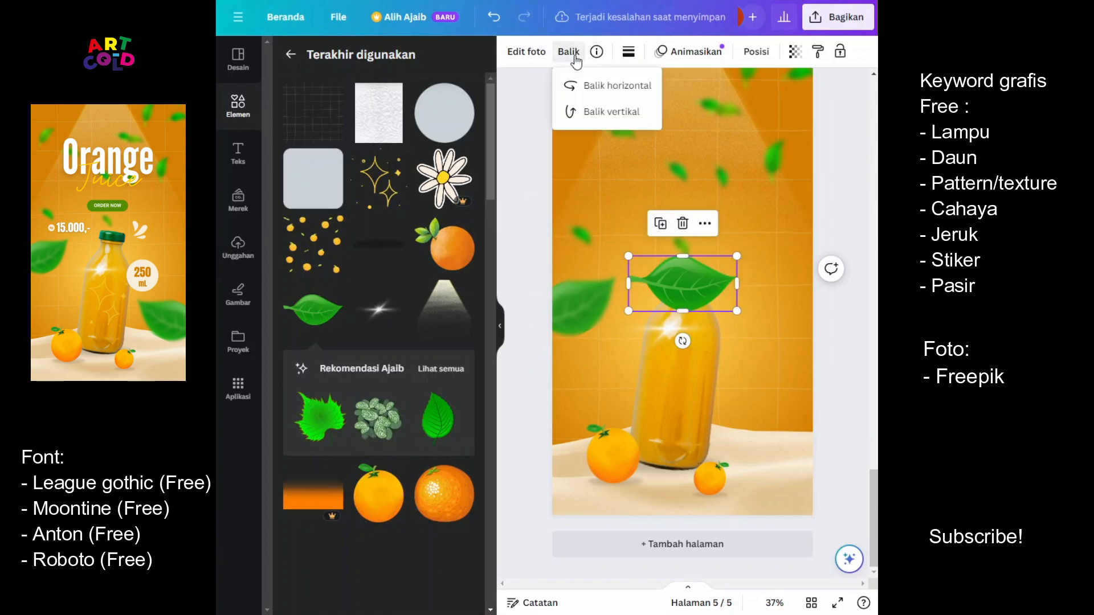
left_click(593, 91)
left_click_drag(682, 342, 802, 432)
left_click_drag(763, 377, 739, 350)
left_click_drag(768, 401, 775, 403)
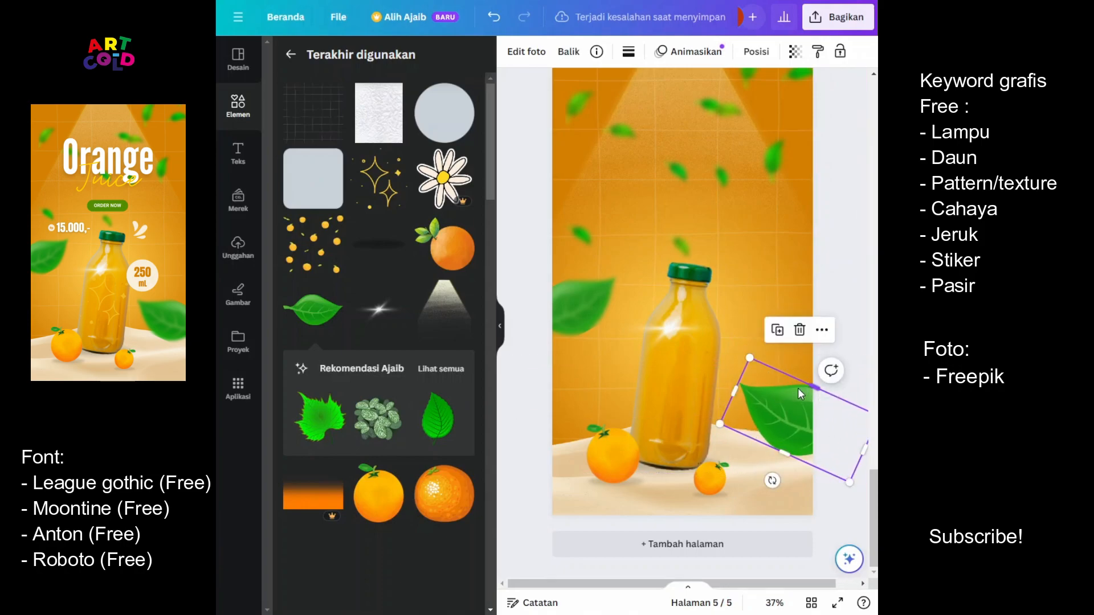
left_click_drag(752, 360, 755, 361)
left_click_drag(782, 404, 775, 407)
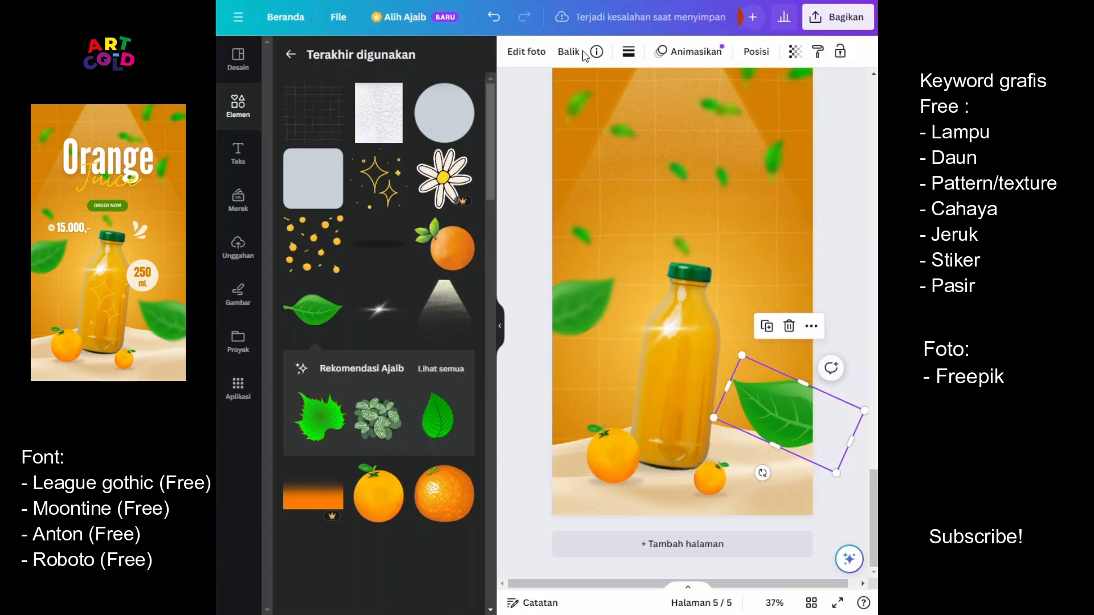
Step: Apply the Blur (Buram) effect to the large right leaf with an intensity of about 76
left_click(525, 51)
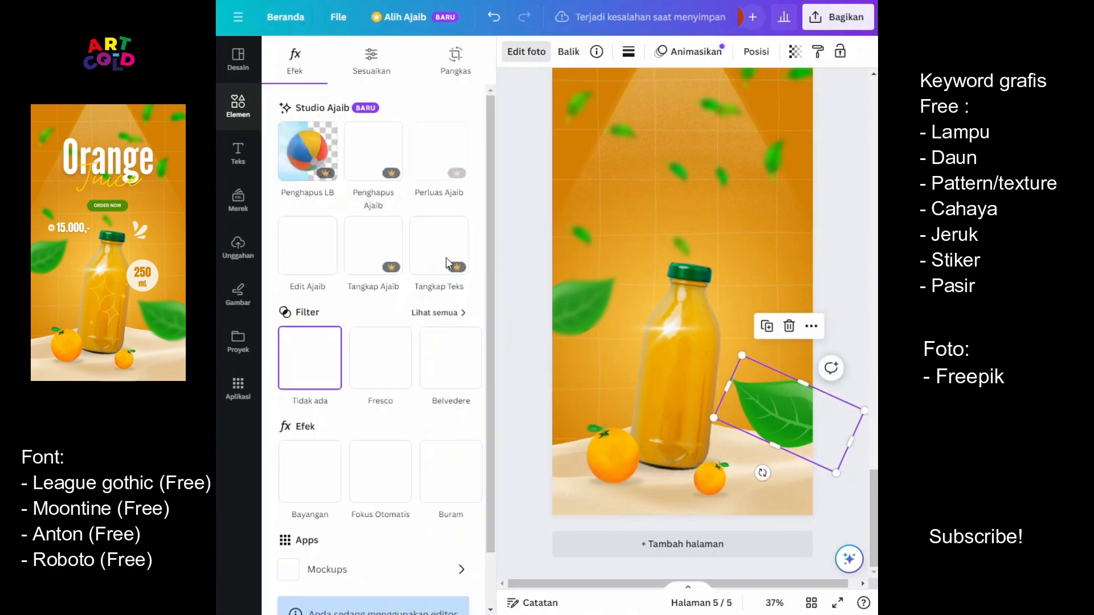
left_click(466, 461)
left_click_drag(325, 106, 434, 121)
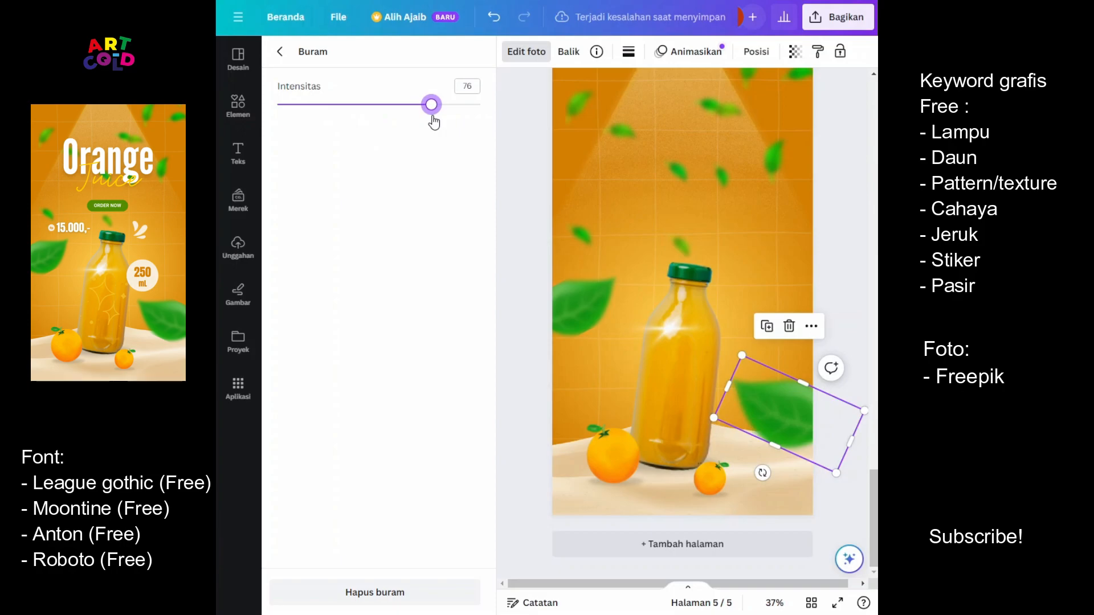
left_click(863, 263)
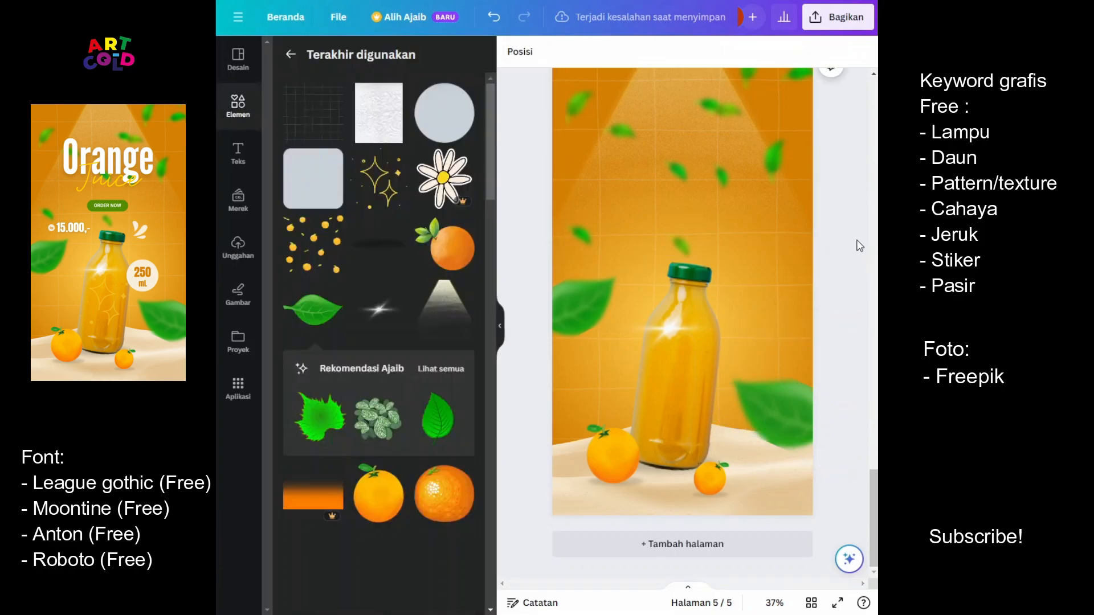
Step: Add a heading text box reading "Orange" to the poster page
scroll(847, 248, "up", 3)
scroll(843, 259, "down", 1)
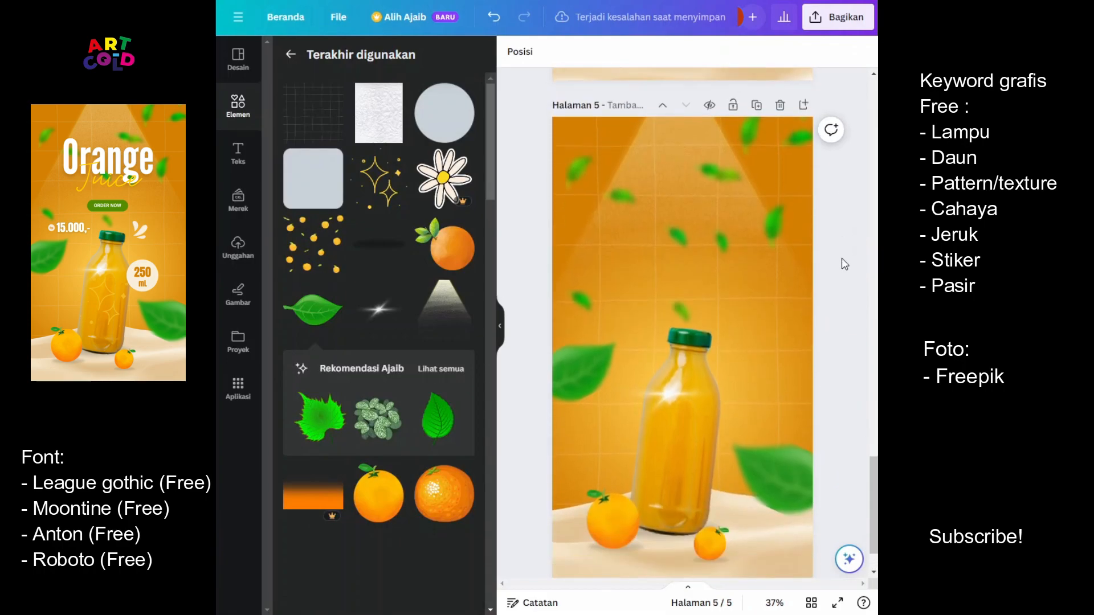
scroll(844, 264, "down", 2)
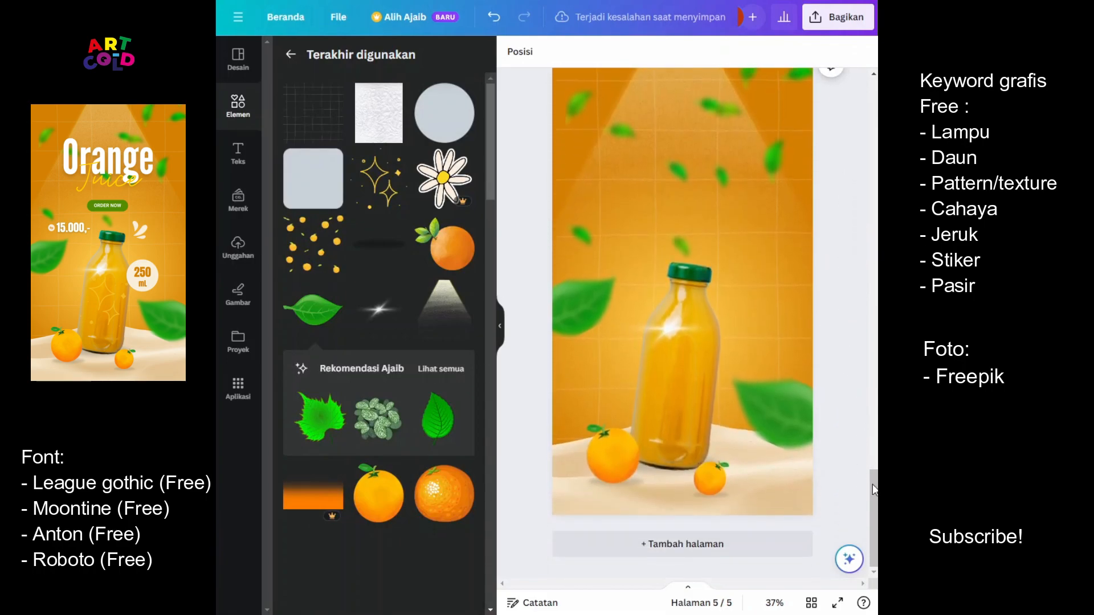
left_click_drag(873, 485, 871, 480)
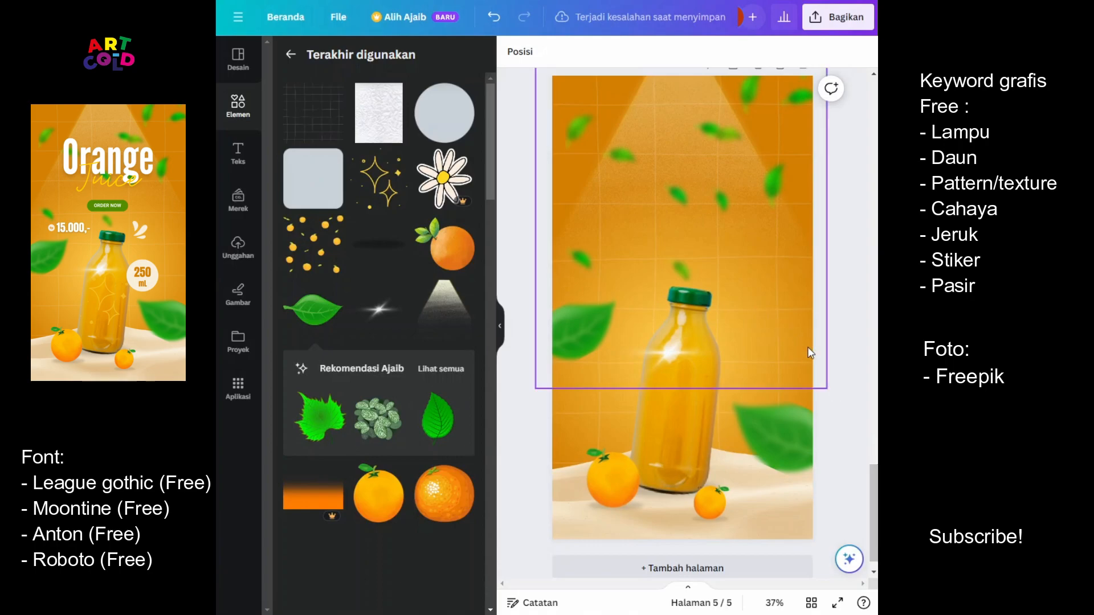
left_click(238, 153)
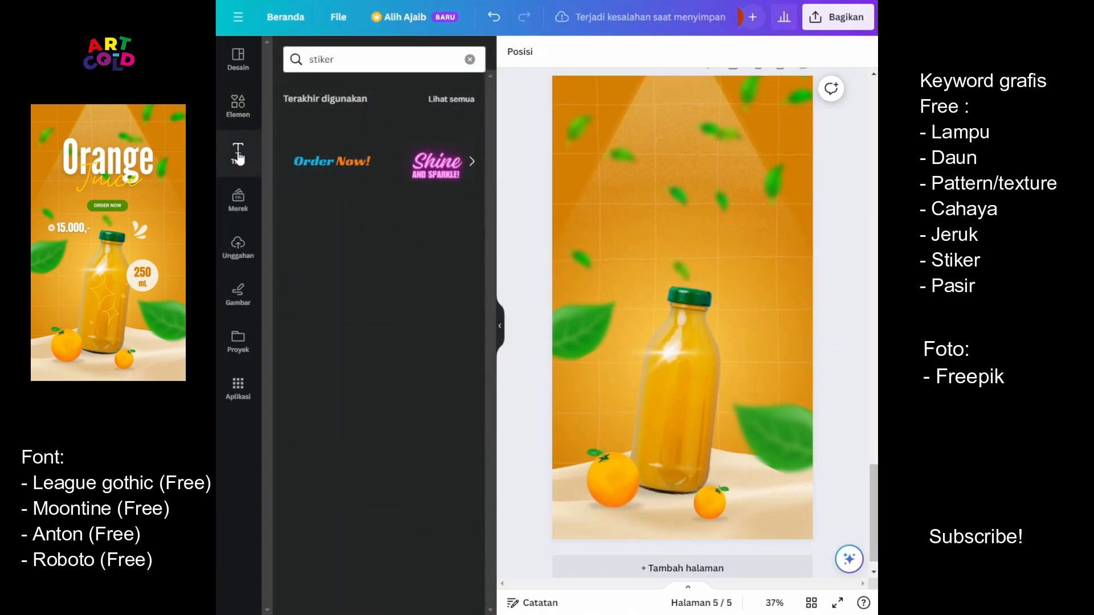
left_click(371, 215)
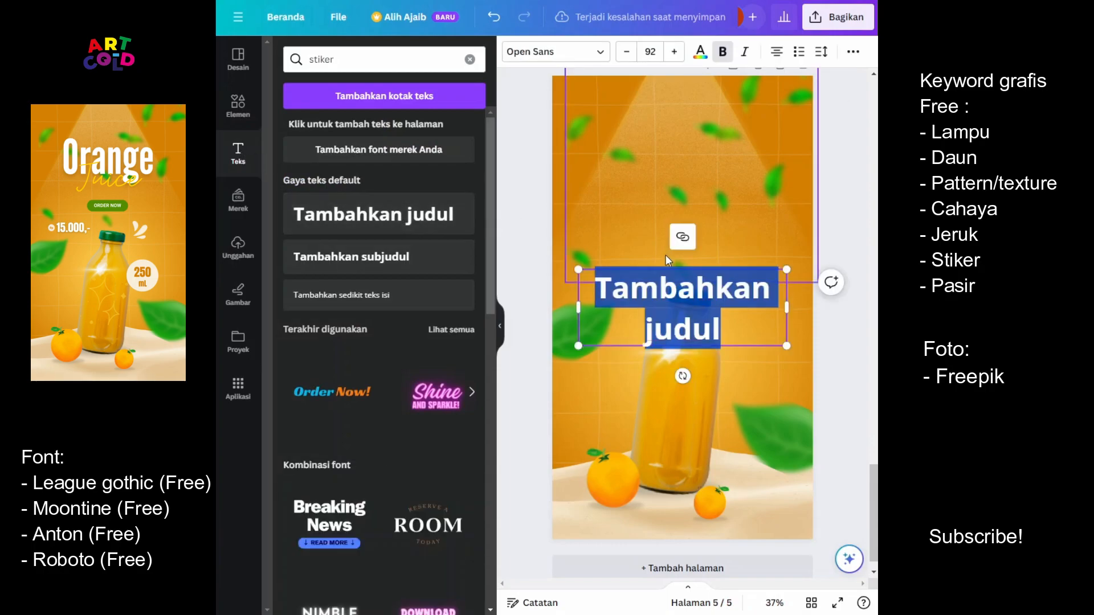
type("Or")
key("BackSpace")
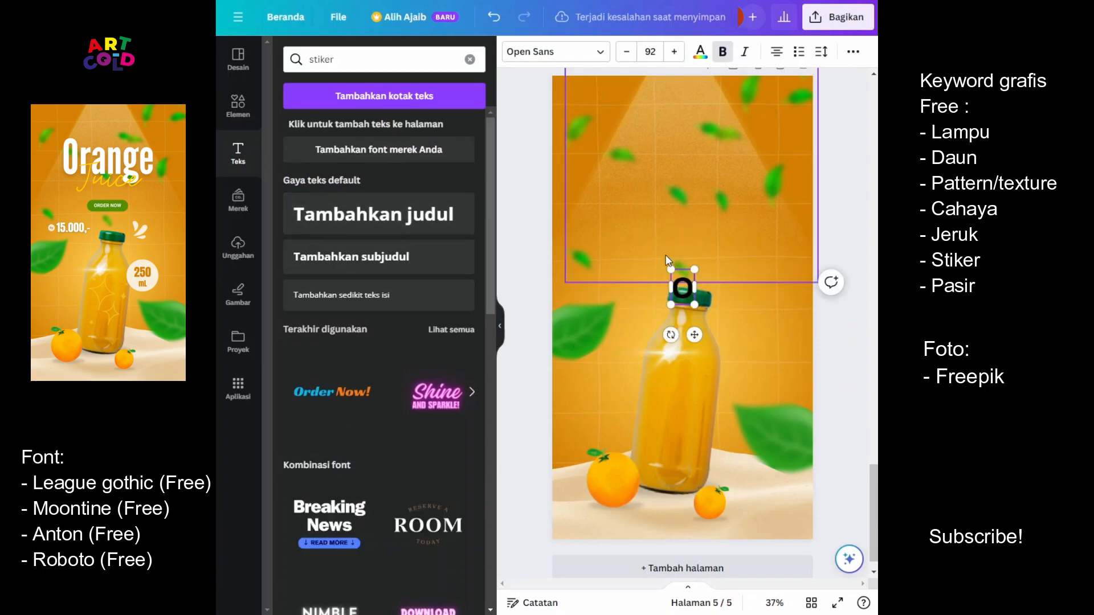
type("range")
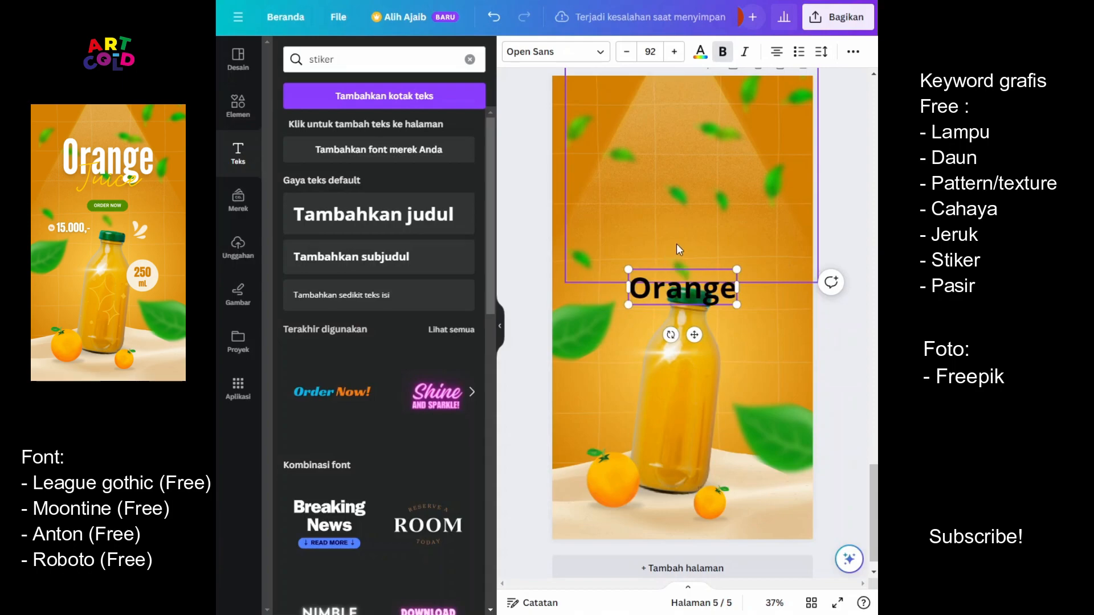
Step: Change the "Orange" heading's font to League Gothic, enlarge it to size 257 and centre it above the bottle
left_click(589, 54)
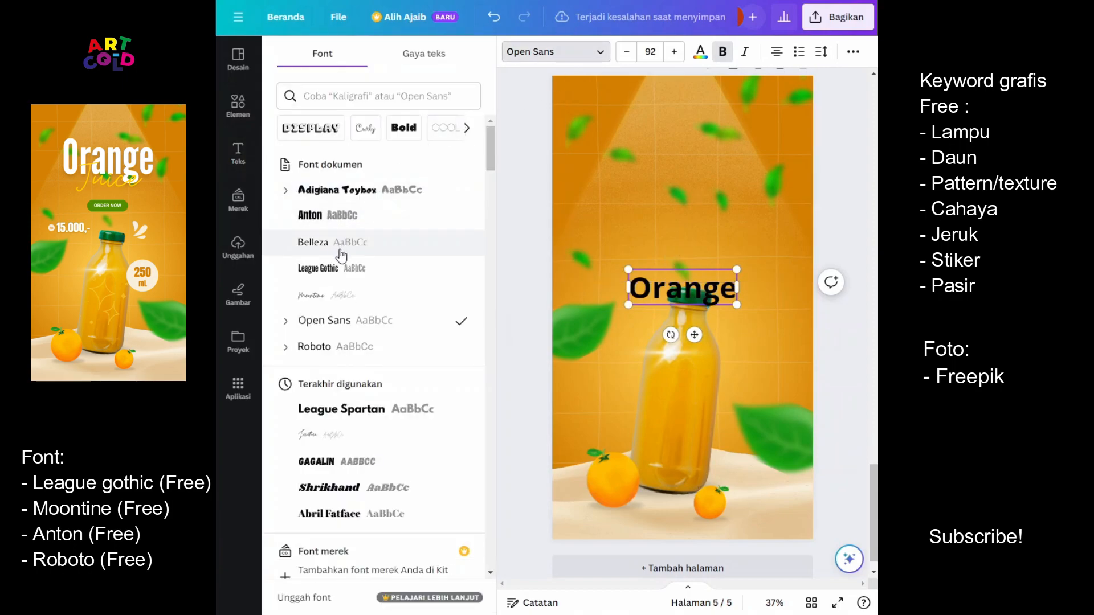
left_click(343, 268)
left_click_drag(711, 305, 808, 383)
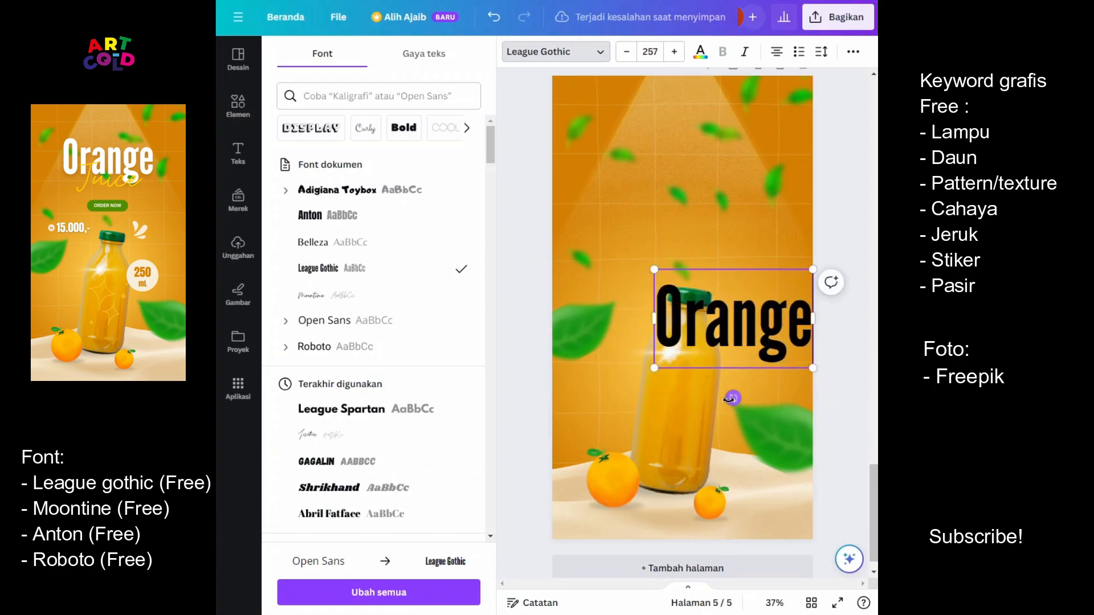
left_click(770, 331)
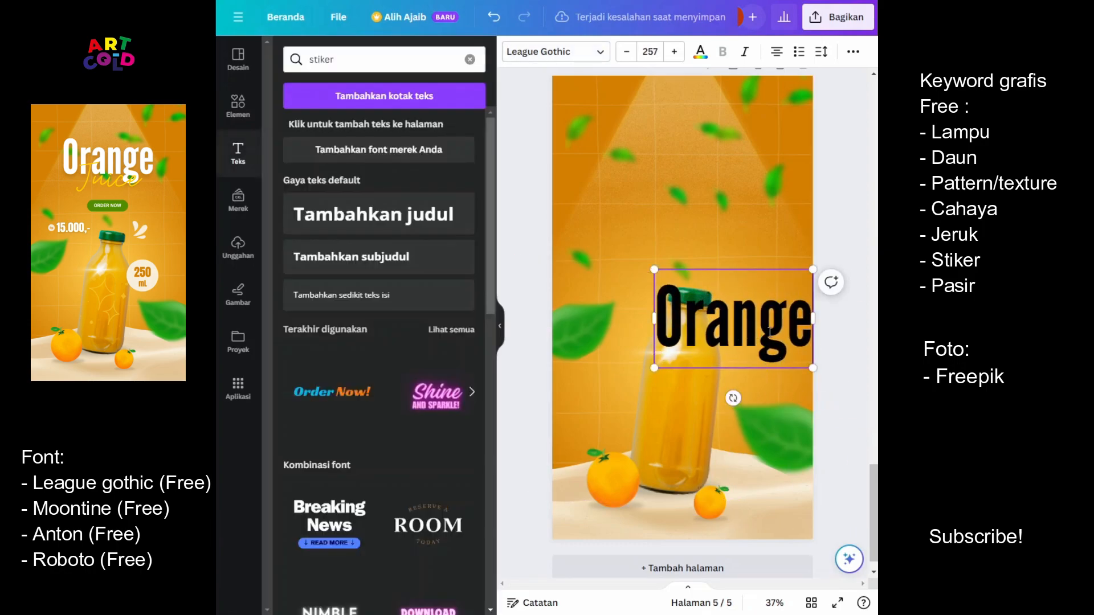
left_click_drag(743, 330, 689, 170)
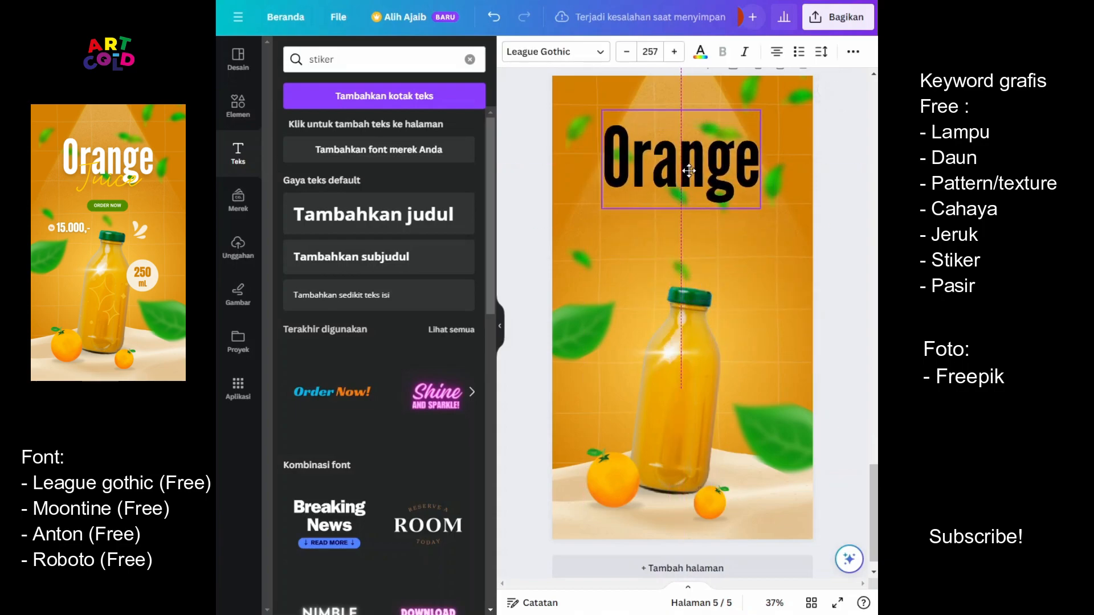
Step: Set the "Orange" heading's font size to 260 and colour it white
left_click(674, 52)
left_click(674, 52)
left_click(674, 52)
left_click(674, 52)
left_click(626, 52)
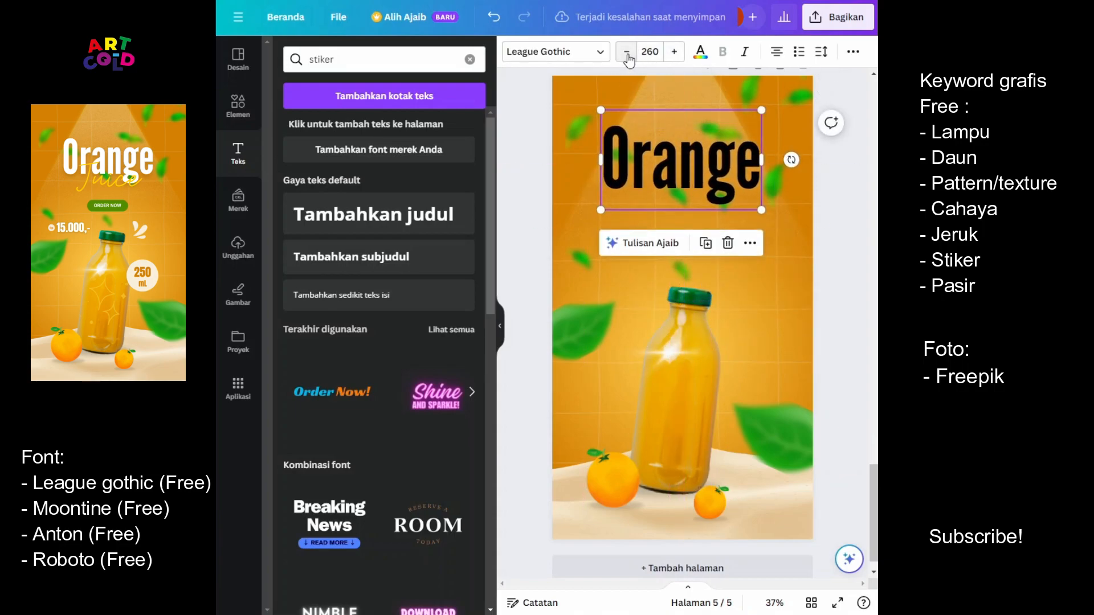
left_click(700, 52)
left_click(462, 166)
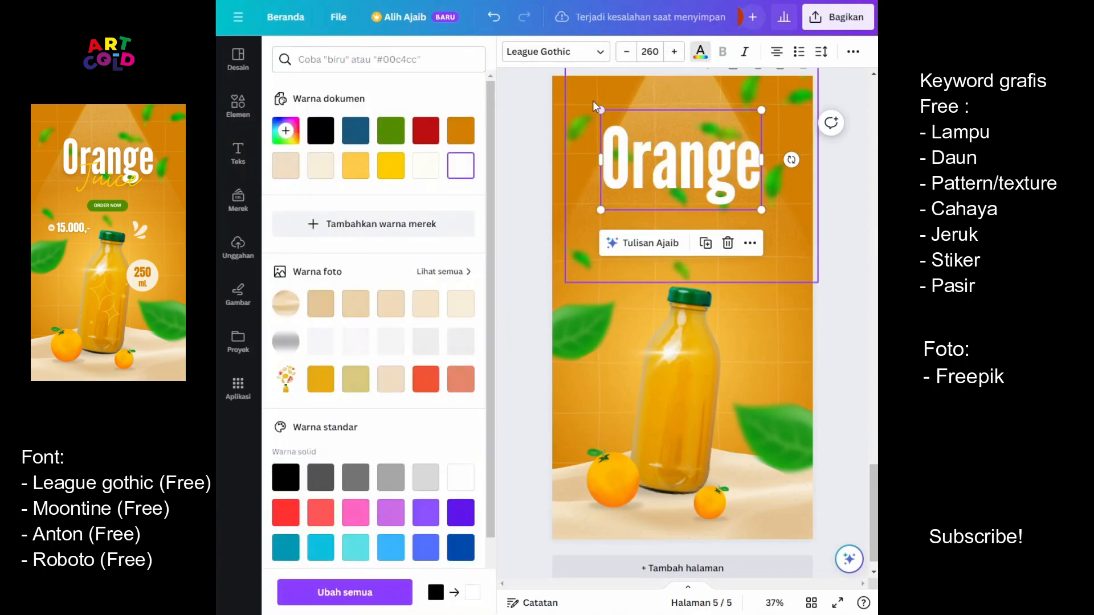
Step: Reduce the "Orange" heading's font size to 250 and shift it slightly left to re-centre it
left_click_drag(600, 109, 613, 117)
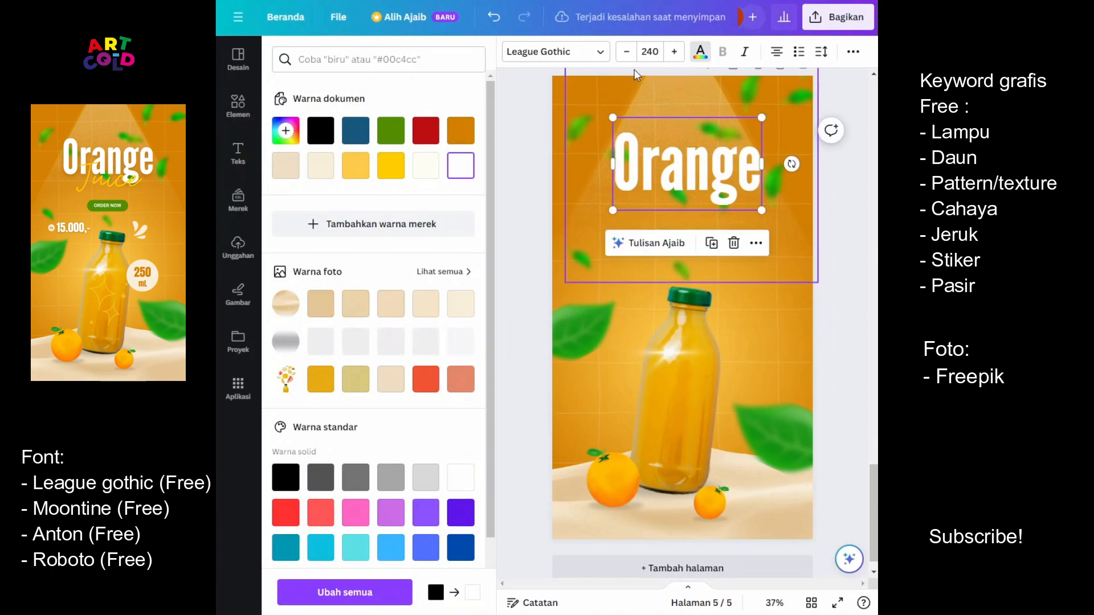
left_click(674, 52)
left_click(674, 52)
left_click(674, 52)
left_click(674, 51)
left_click(674, 52)
left_click(674, 52)
left_click(673, 52)
left_click(674, 52)
left_click(674, 52)
left_click(674, 51)
left_click(674, 52)
left_click(621, 57)
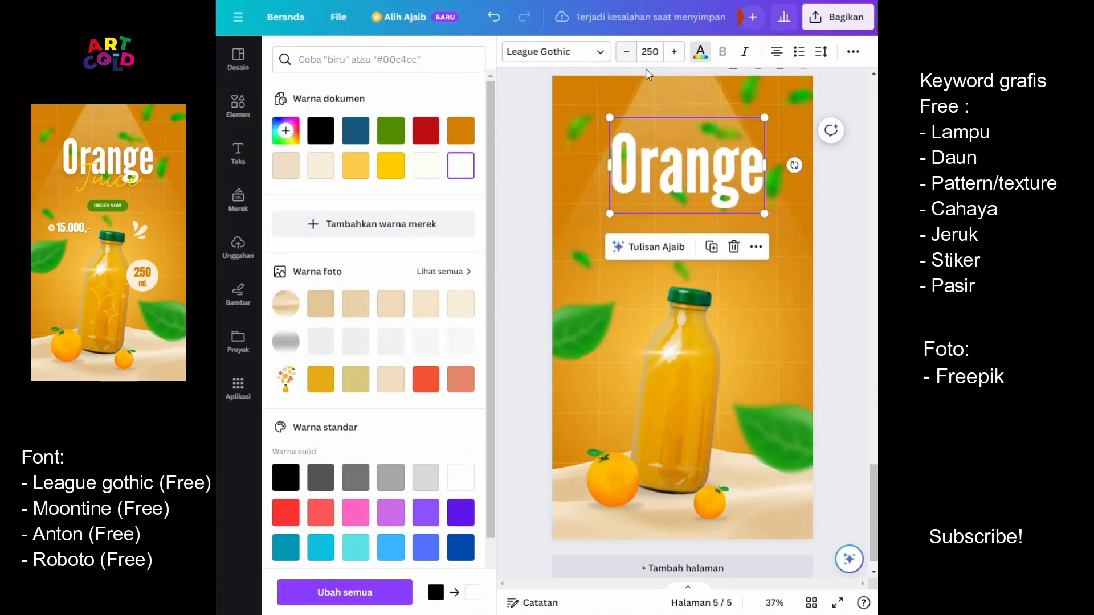
left_click(831, 259)
left_click_drag(723, 192, 719, 191)
left_click(849, 275)
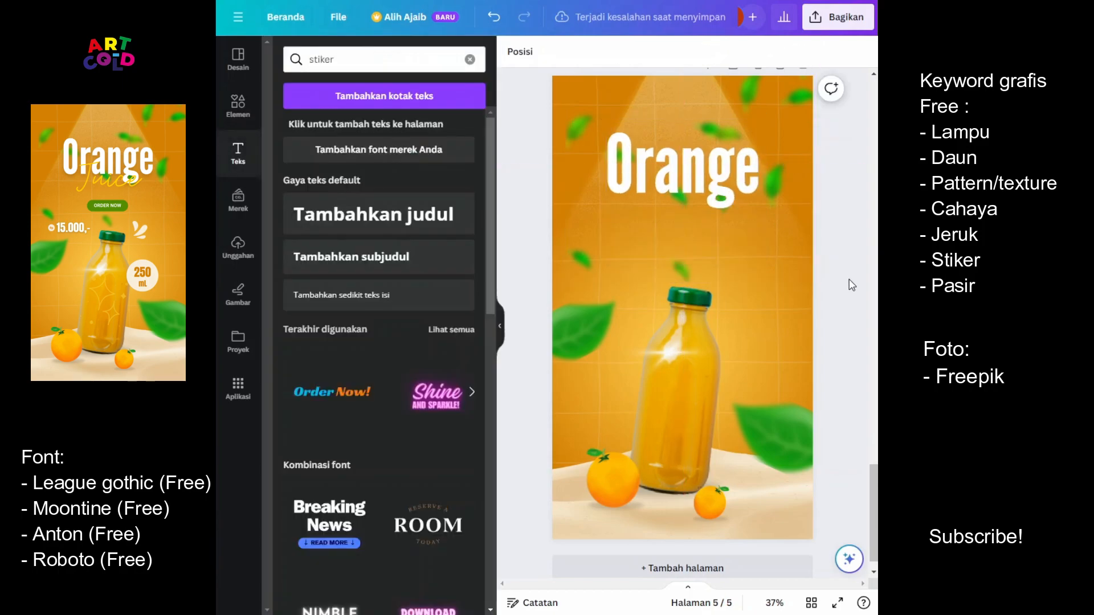
Step: Add a subheading reading "Juice", enlarge it to size 161 and set its font to Moontime
left_click(393, 259)
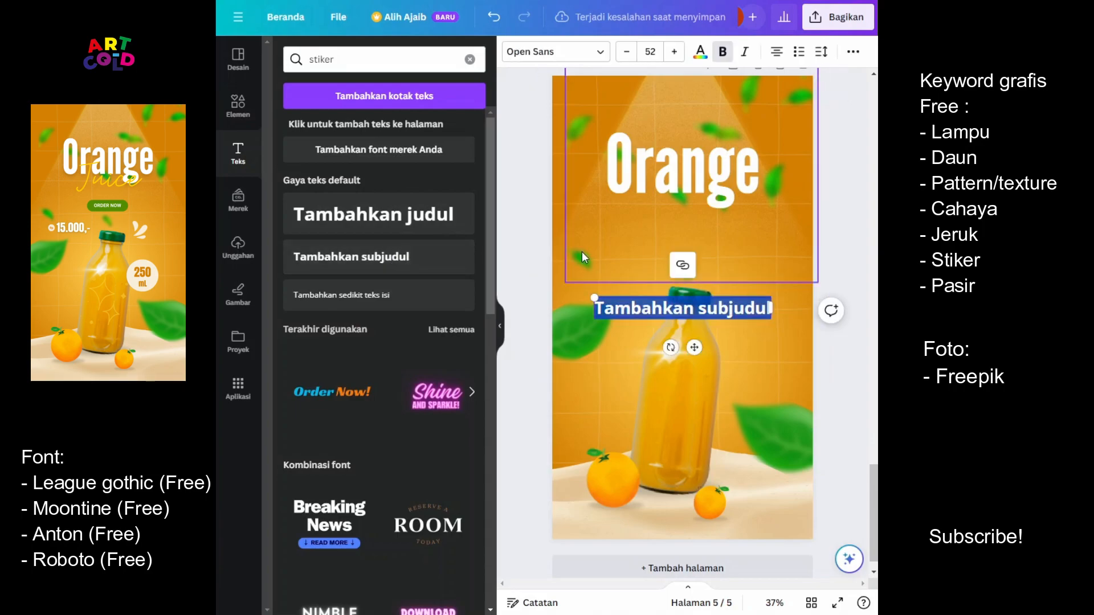
type("Juice")
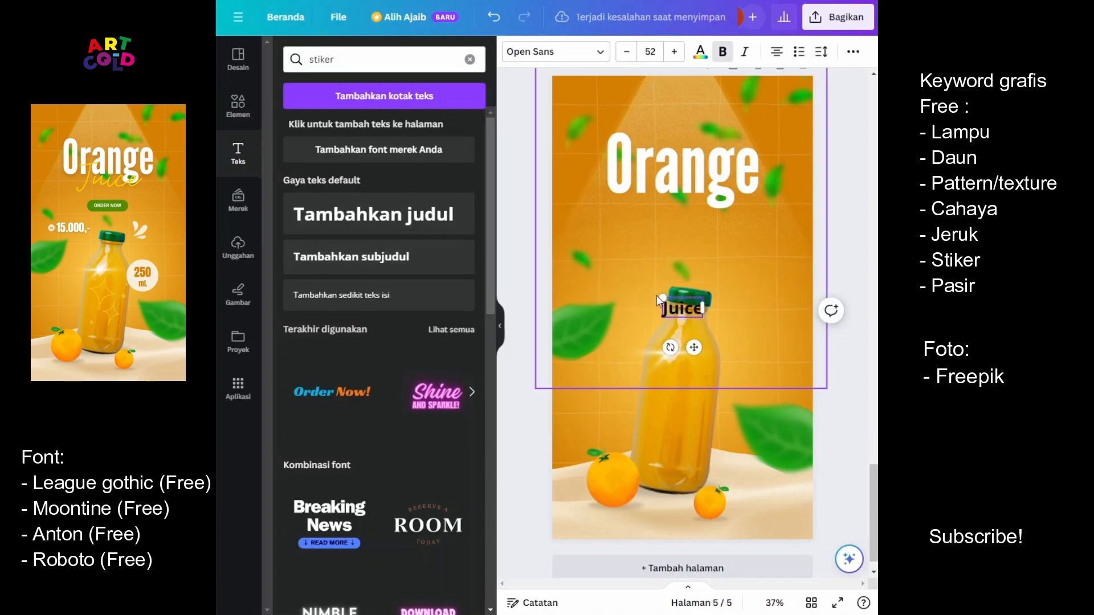
left_click_drag(661, 298, 582, 247)
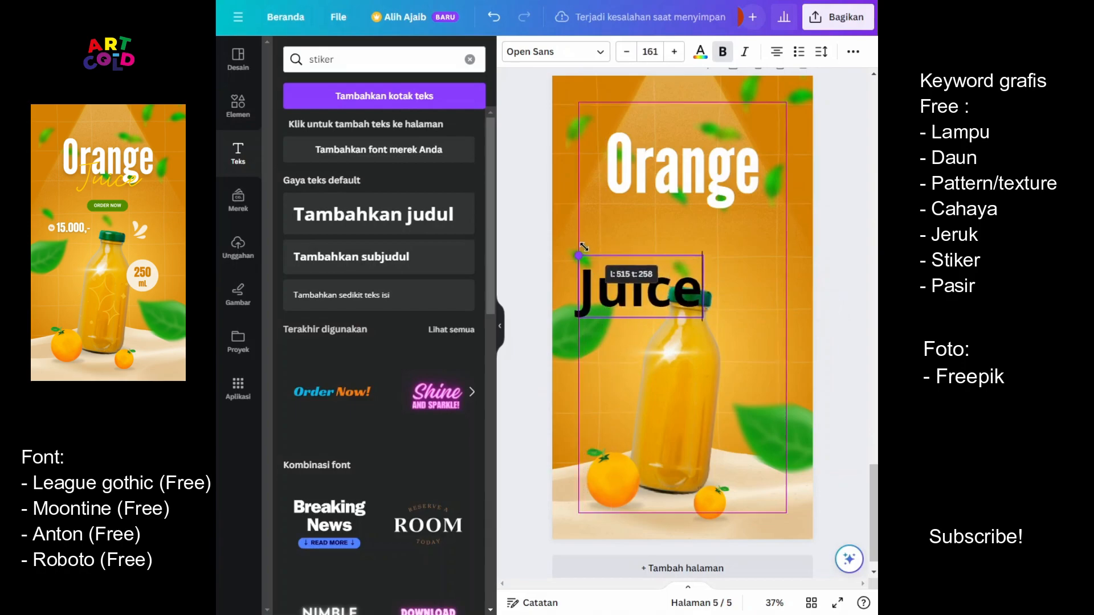
left_click(522, 51)
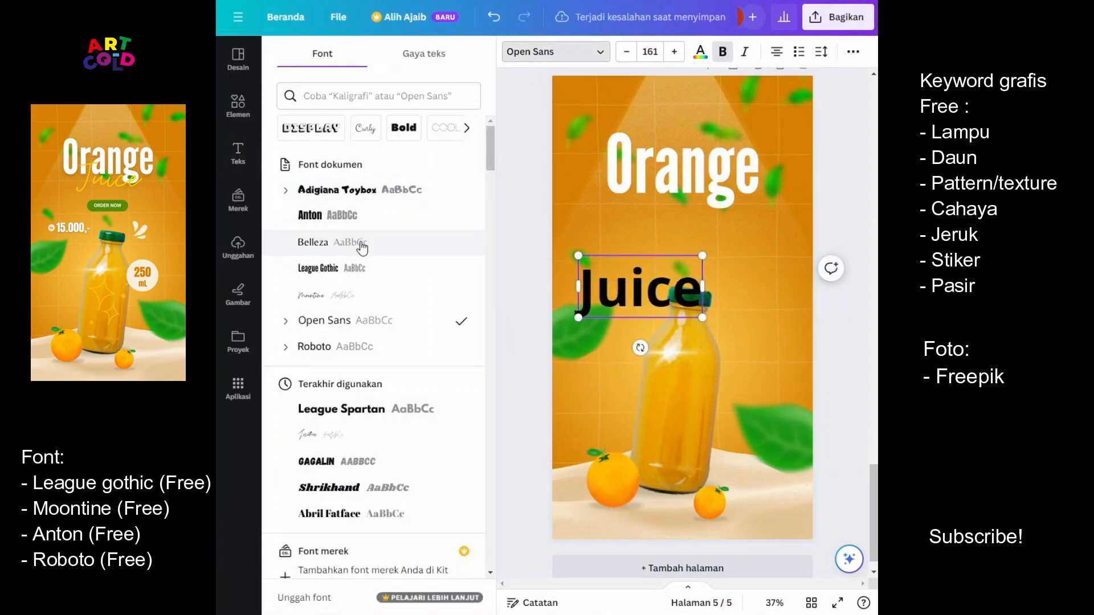
left_click(340, 295)
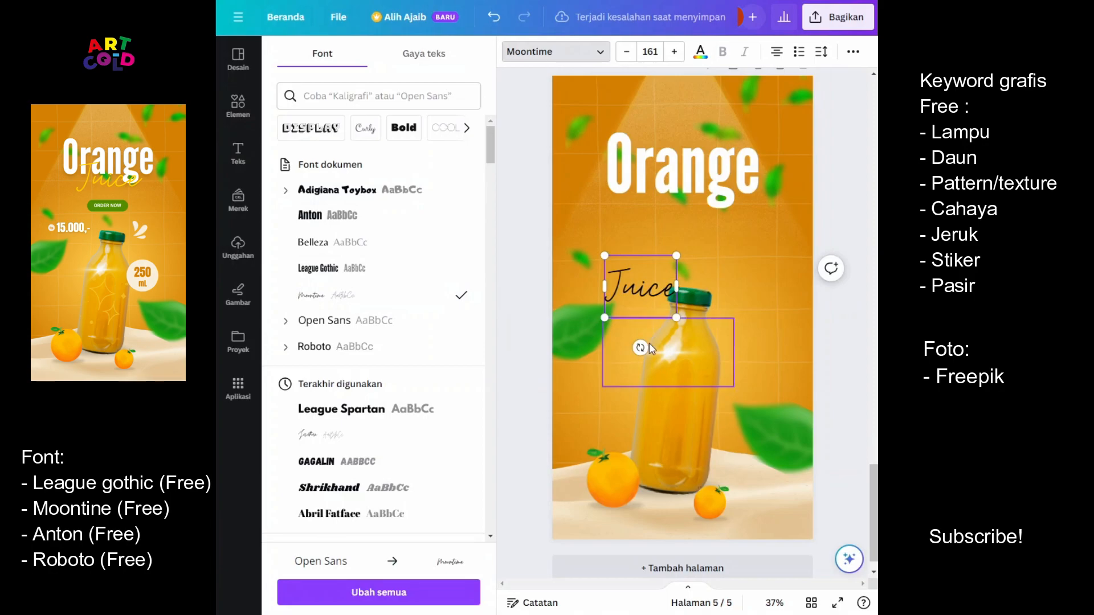
left_click(804, 314)
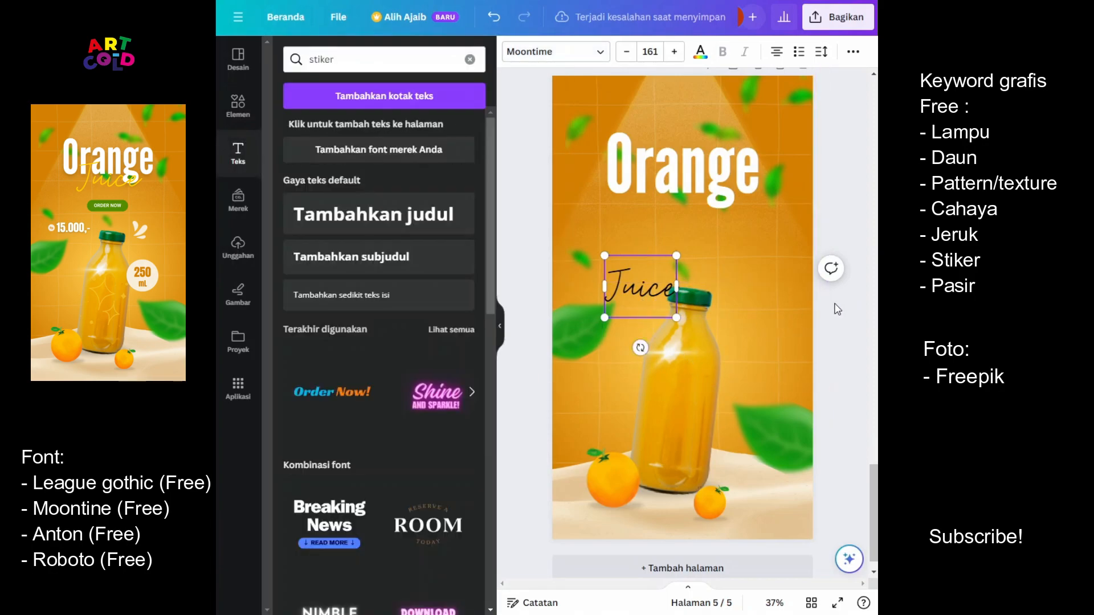
Step: Move "Juice" so it overlaps the lower part of the "Orange" heading and enlarge it to size 240
left_click_drag(642, 293, 751, 254)
left_click_drag(717, 217, 712, 208)
left_click(674, 51)
left_click(674, 51)
left_click(674, 51)
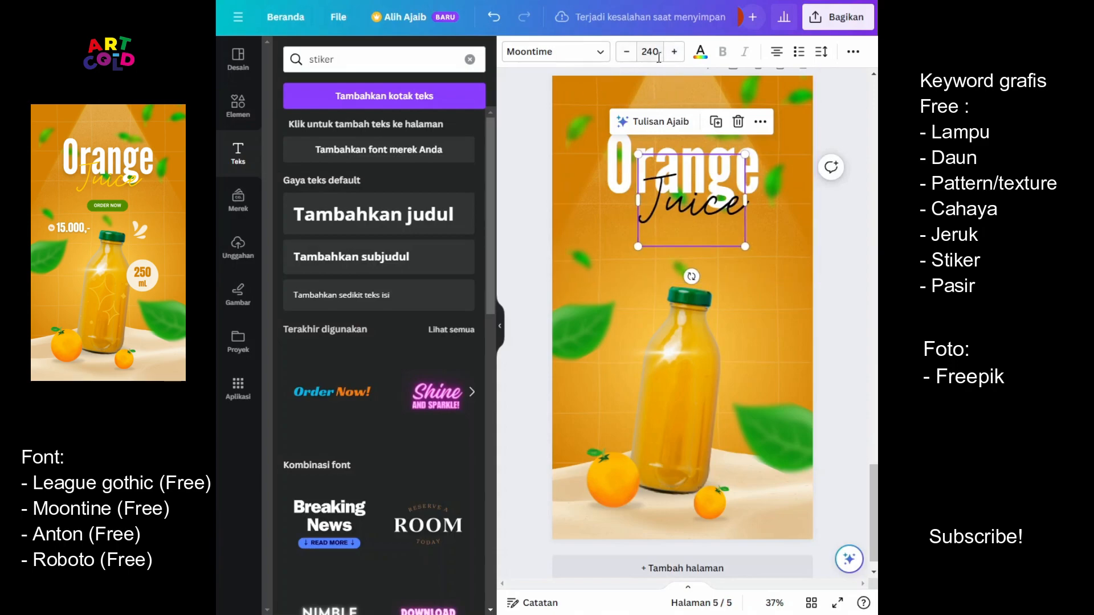
Step: Colour the "Juice" text yellow #ffcc00 and centre it horizontally on the page
left_click(700, 62)
left_click(391, 166)
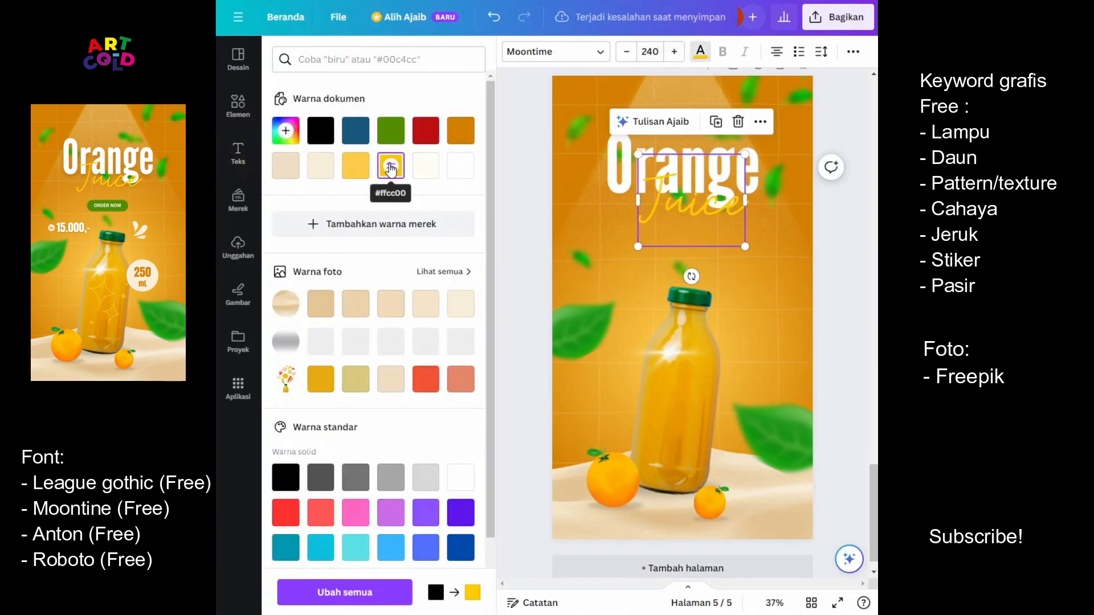
left_click_drag(693, 218, 683, 219)
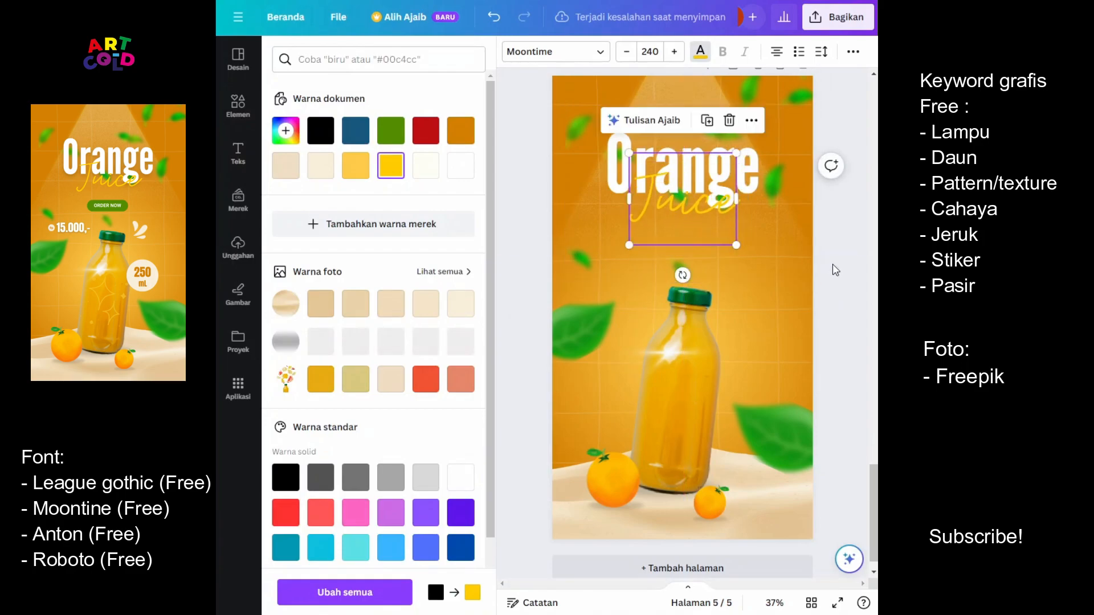
left_click(835, 271)
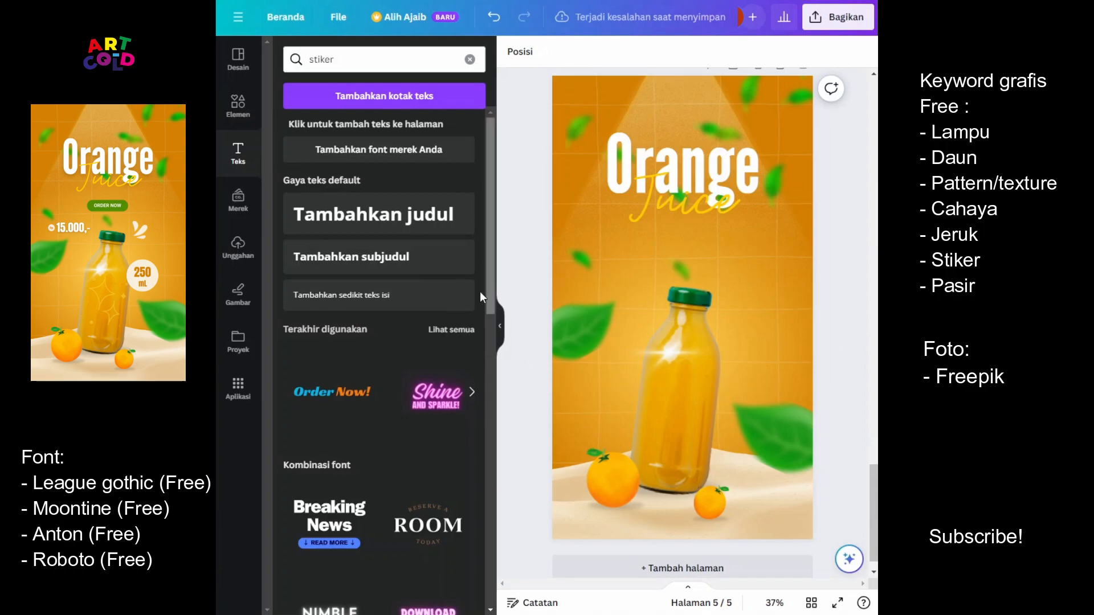
Step: Add the gold outlined sparkle graphic, place it over the bottle's body and tilt it to match the bottle's angle
left_click(240, 127)
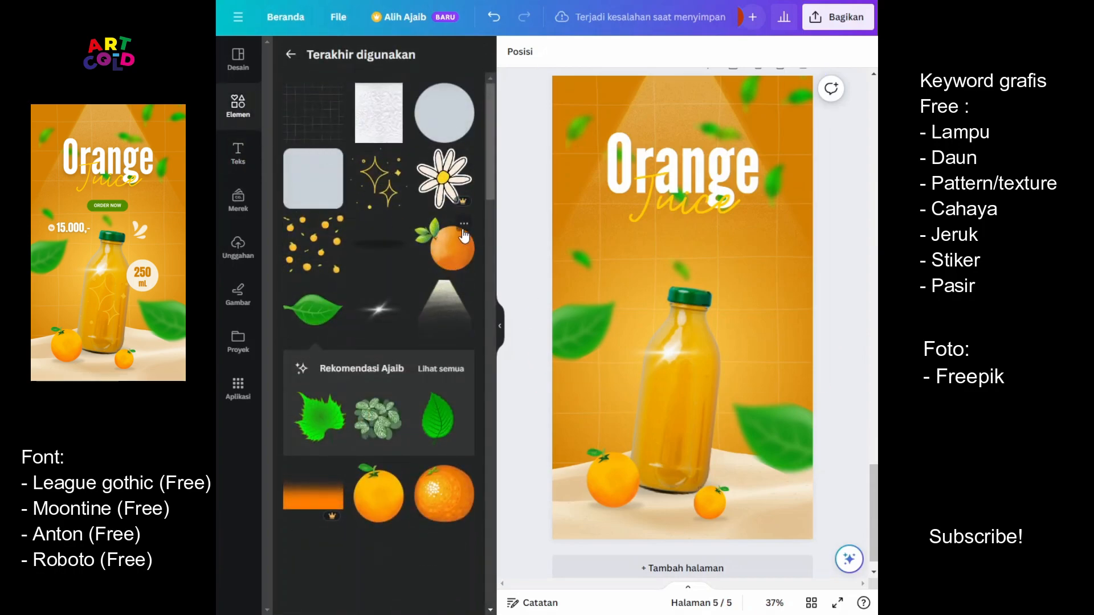
left_click(390, 194)
left_click_drag(703, 264, 699, 388)
left_click_drag(676, 482, 660, 484)
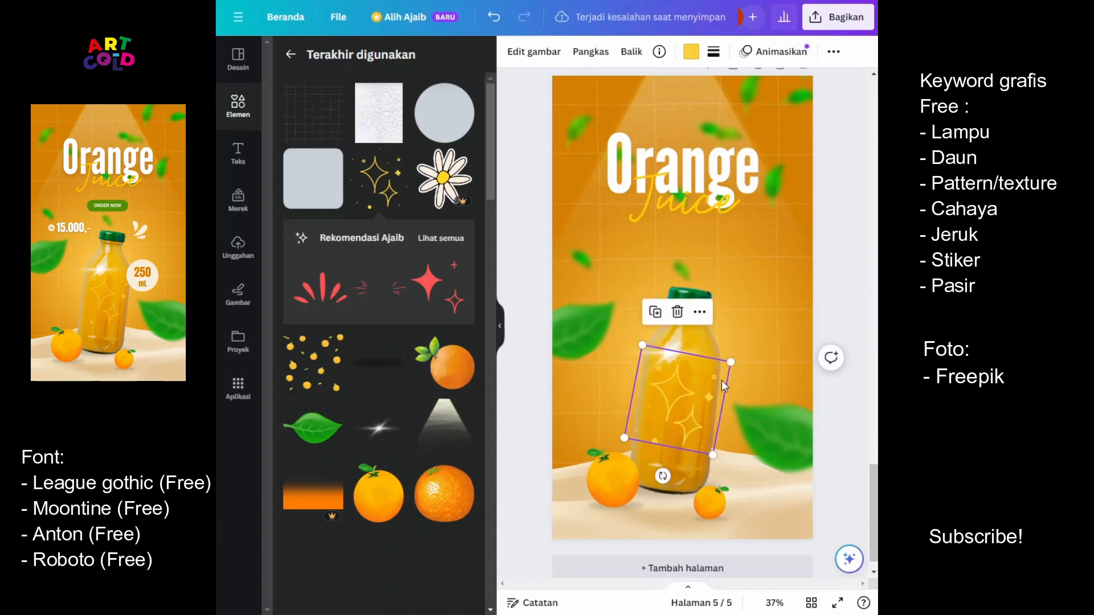
Step: Lower the transparency value of the sparkle graphic on the bottle so it is partly see-through
left_click(833, 52)
left_click(771, 75)
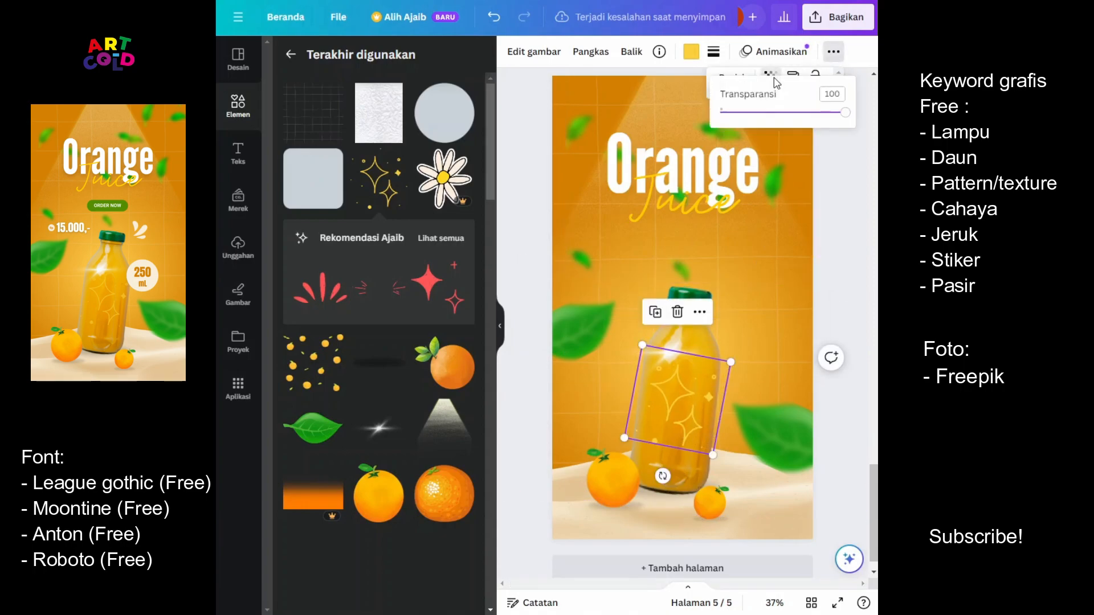
left_click_drag(844, 114, 793, 123)
left_click(861, 297)
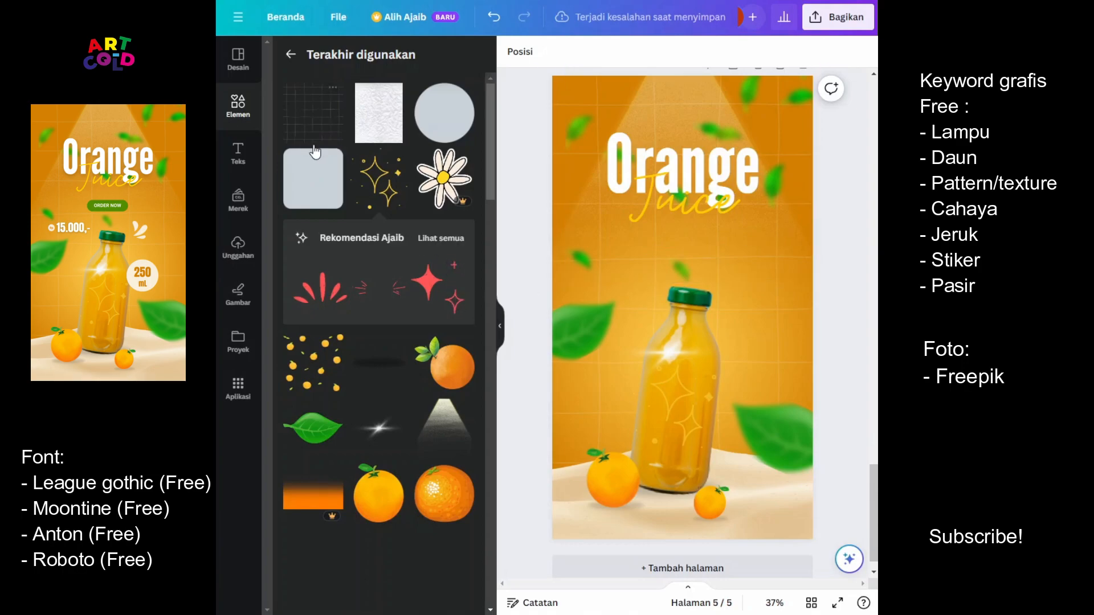
Step: Add a circle shape, shrink it and place it against the bottle's right side above the large blurred leaf
left_click(453, 131)
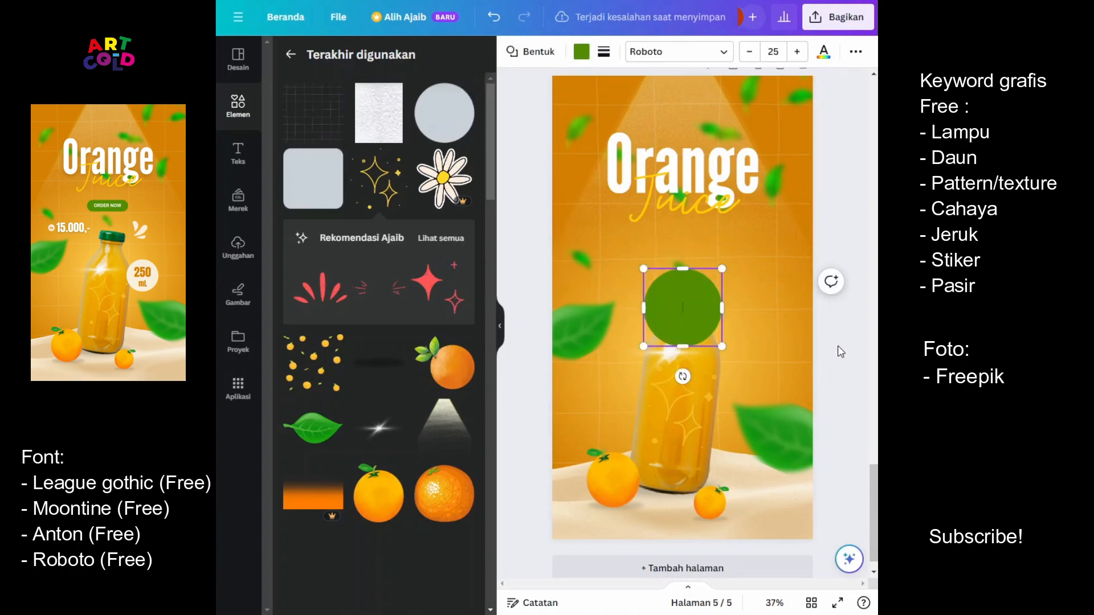
left_click_drag(717, 325, 786, 371)
left_click_drag(790, 313, 747, 360)
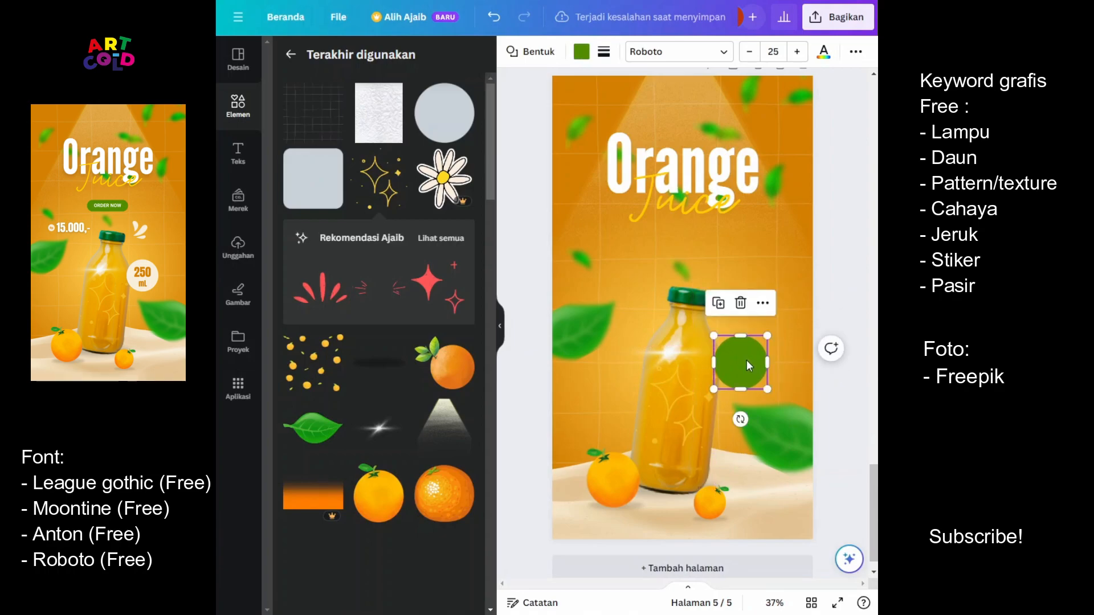
Step: Fill the circle beside the bottle with the light cream colour from the sand photo's palette
left_click(580, 52)
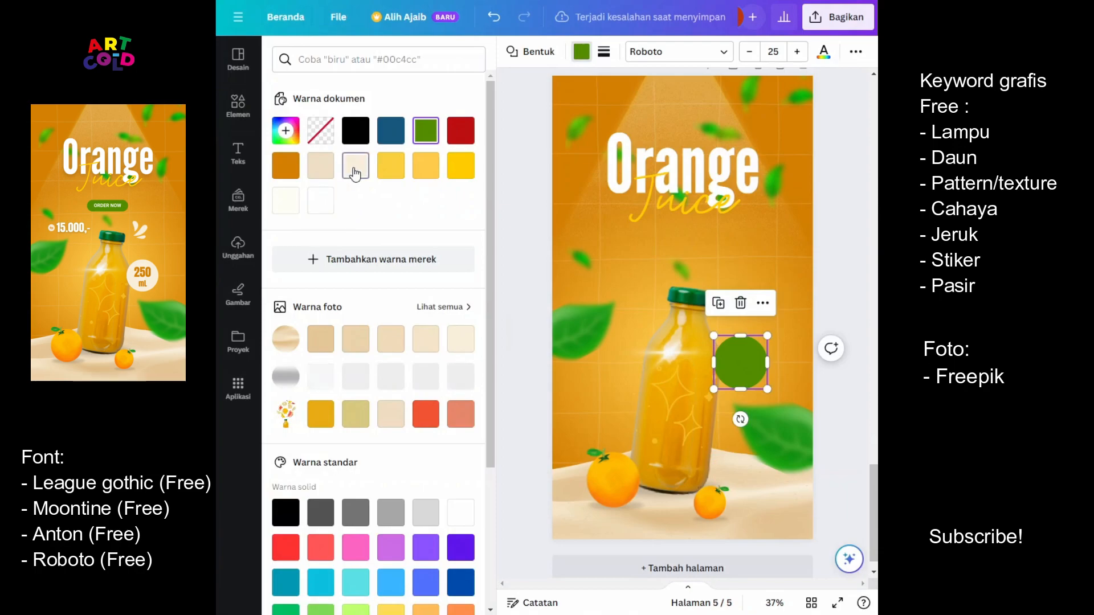
left_click(355, 166)
left_click(459, 342)
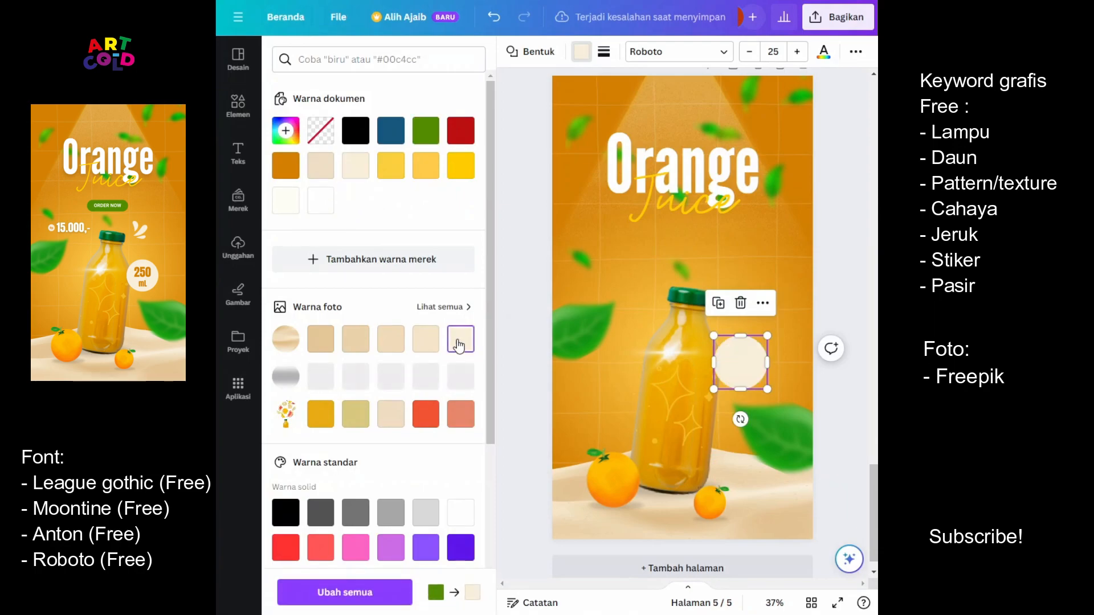
left_click(829, 371)
left_click(836, 388)
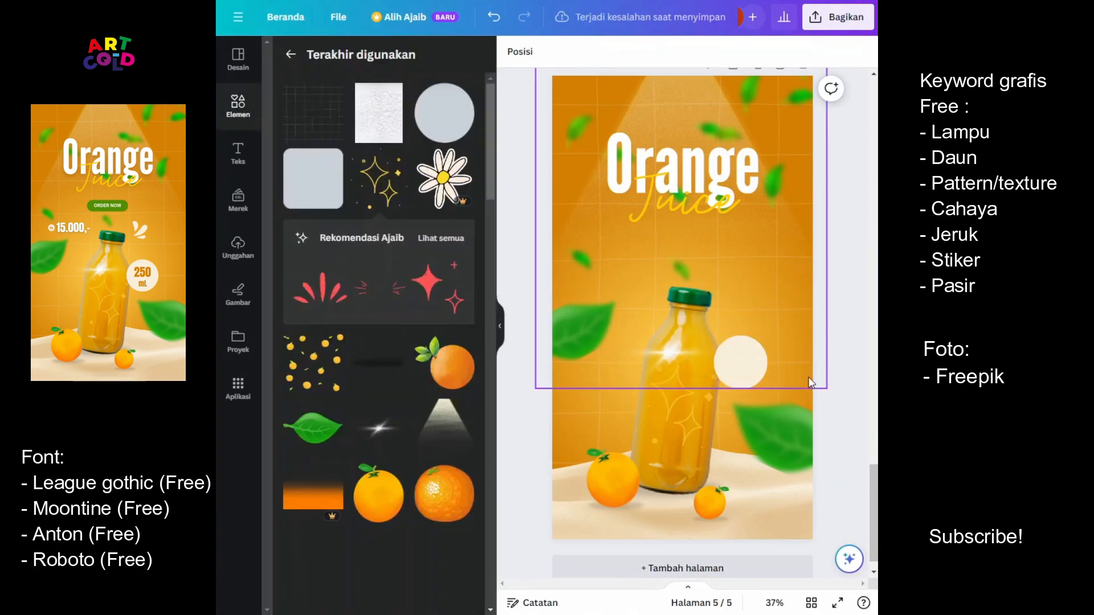
Step: Add a heading reading "250", shrink it and place it inside the cream circle beside the bottle
left_click(222, 163)
left_click(378, 222)
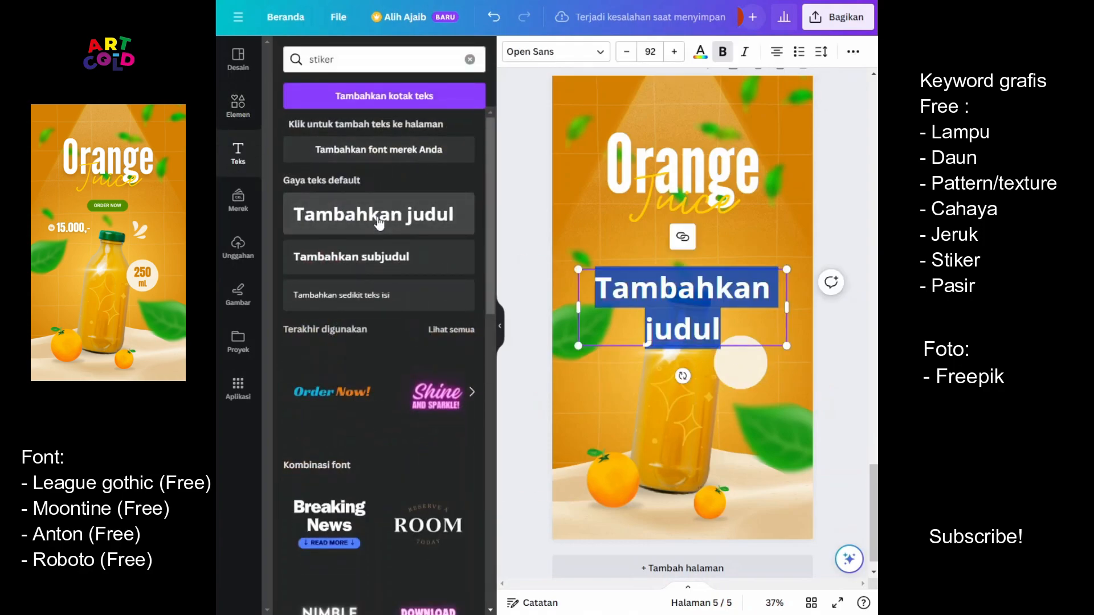
type("250")
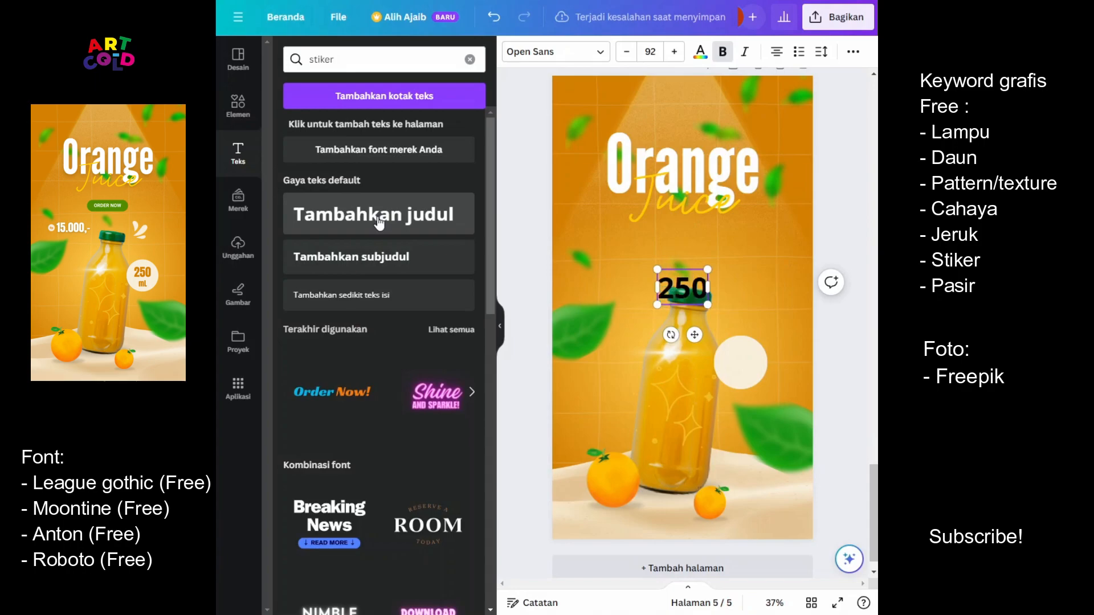
left_click_drag(691, 311, 746, 379)
Step: Set the "250" text to the Anton font at size 60 and colour it the document's dark orange
left_click(555, 52)
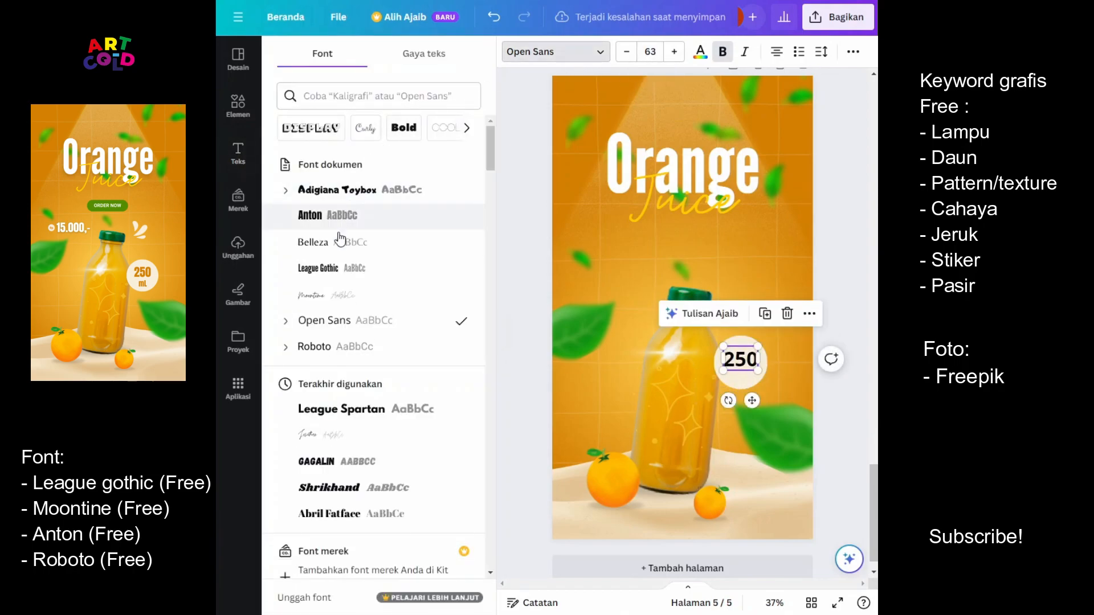
left_click(628, 52)
left_click(628, 52)
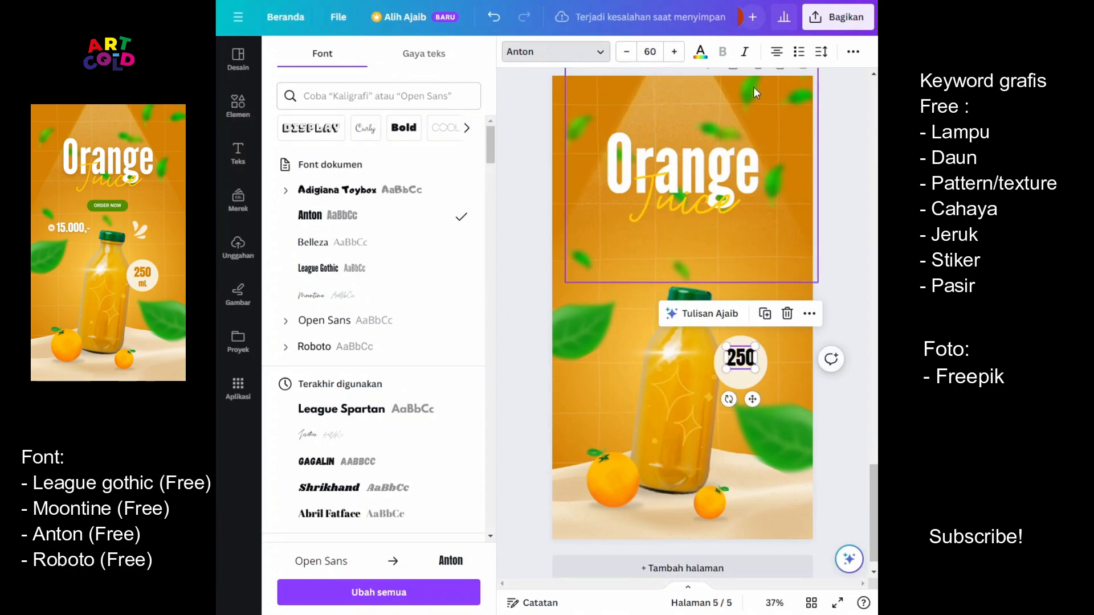
left_click(700, 51)
left_click(460, 130)
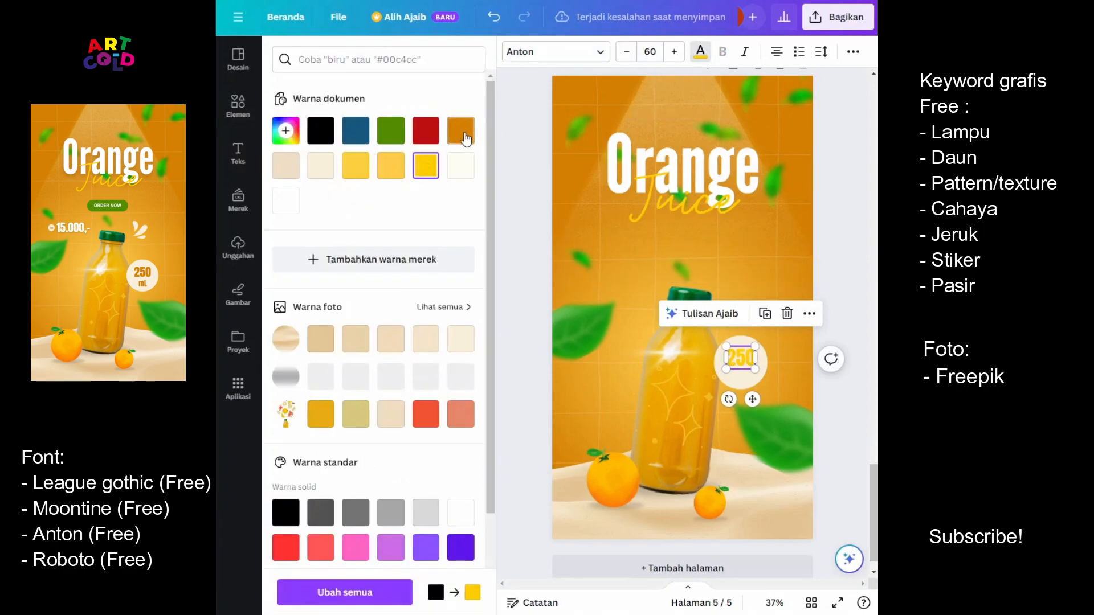
key("Escape")
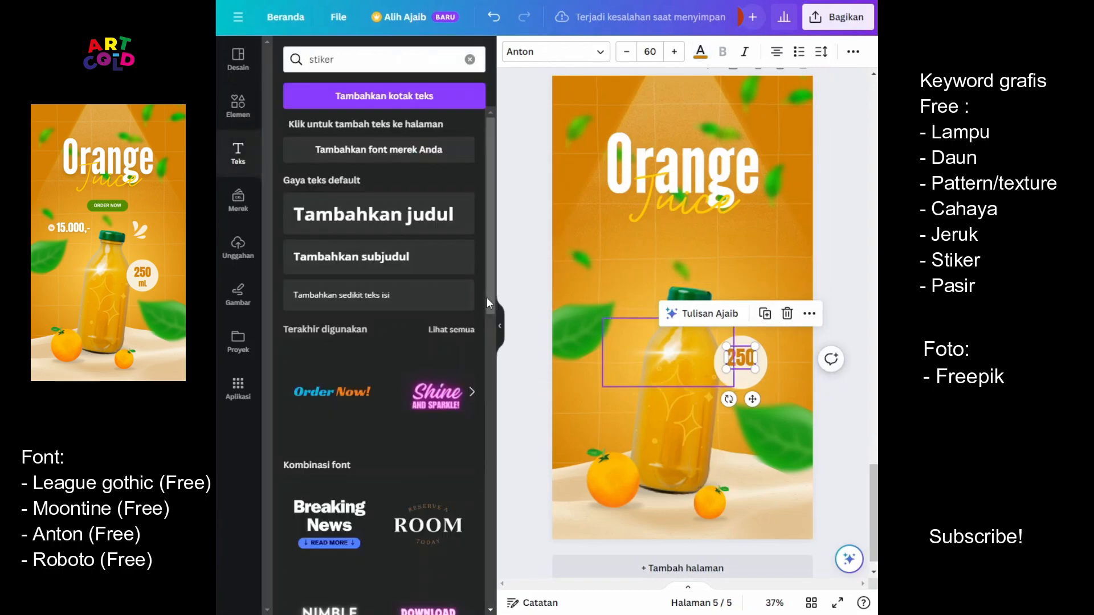
Step: Add a subheading reading "mL", colour it the document's dark orange and set its font to Anton
left_click(365, 261)
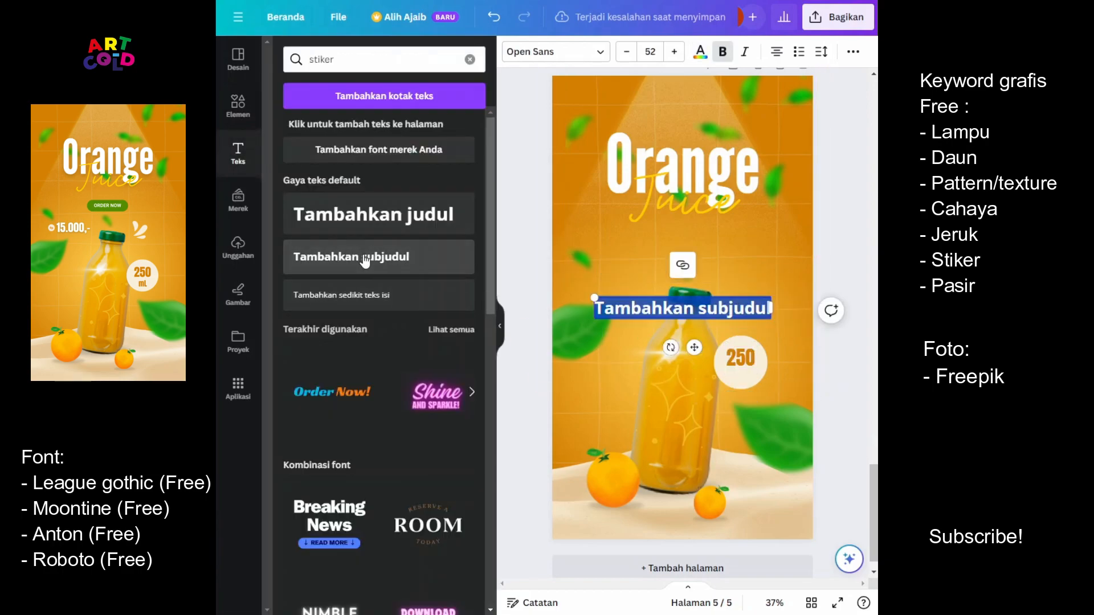
type("M")
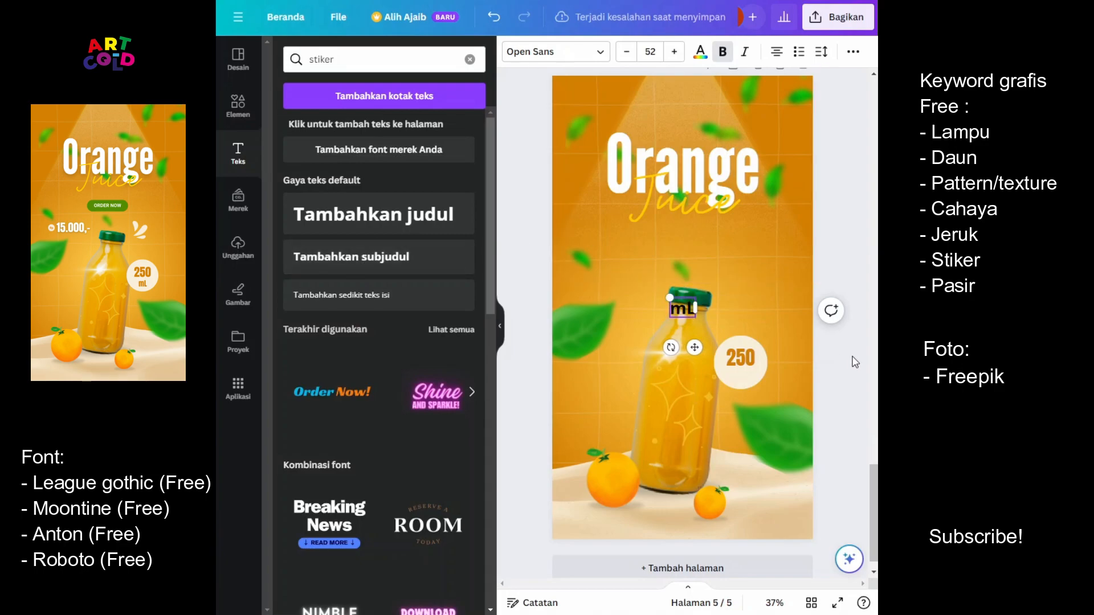
left_click(699, 57)
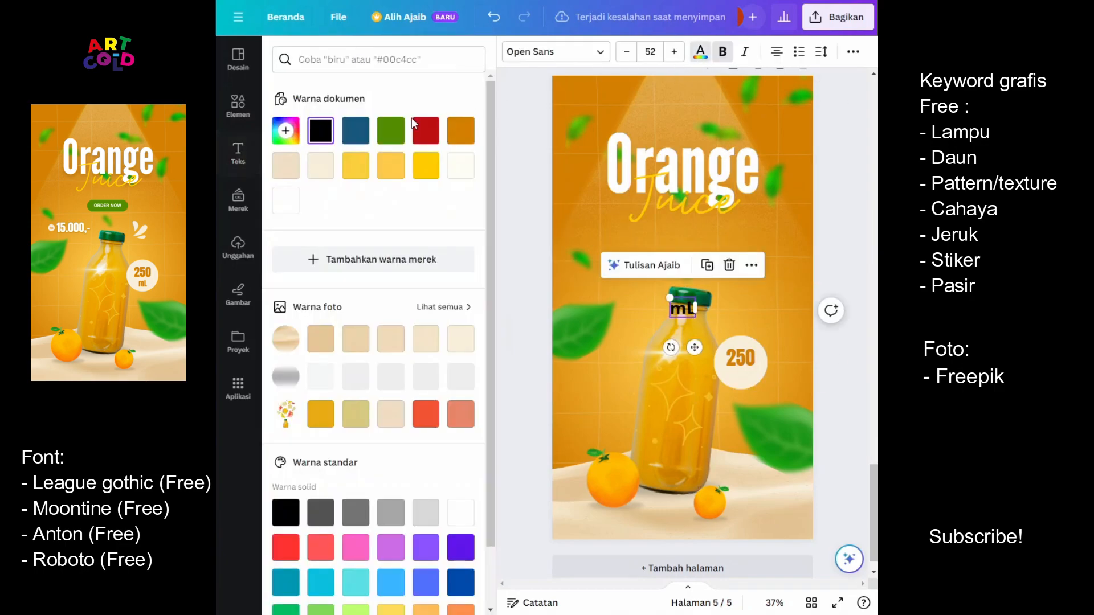
left_click(461, 130)
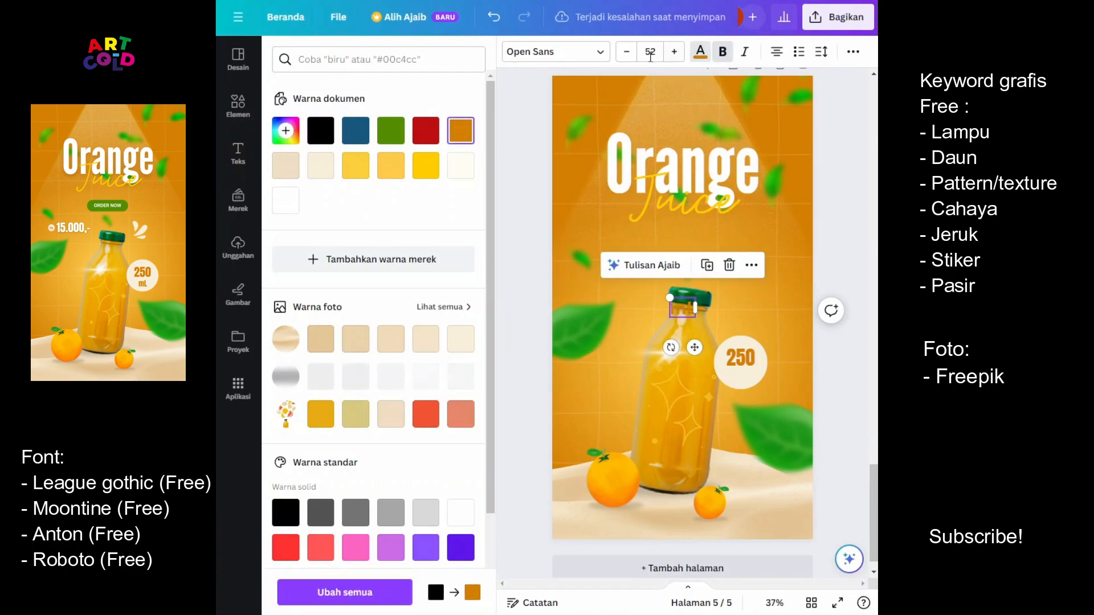
left_click(556, 51)
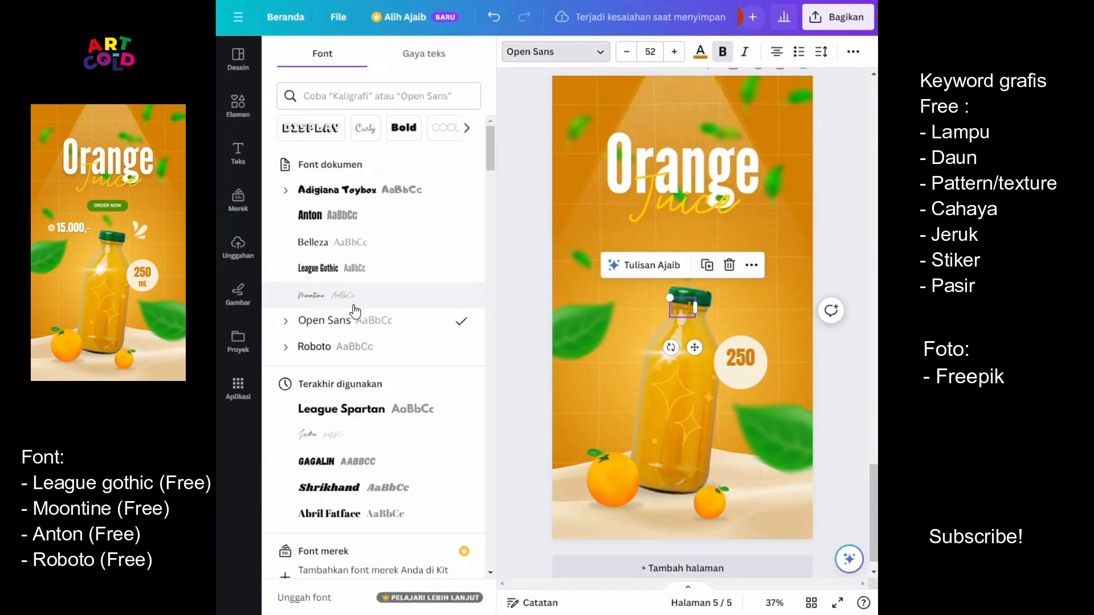
left_click(342, 267)
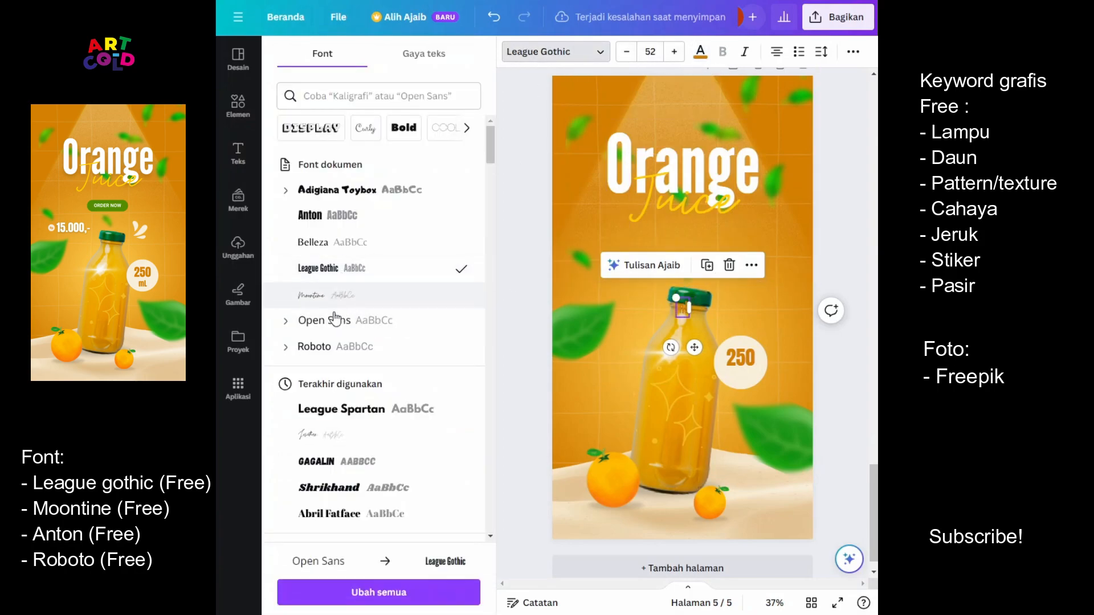
left_click(310, 216)
left_click(829, 370)
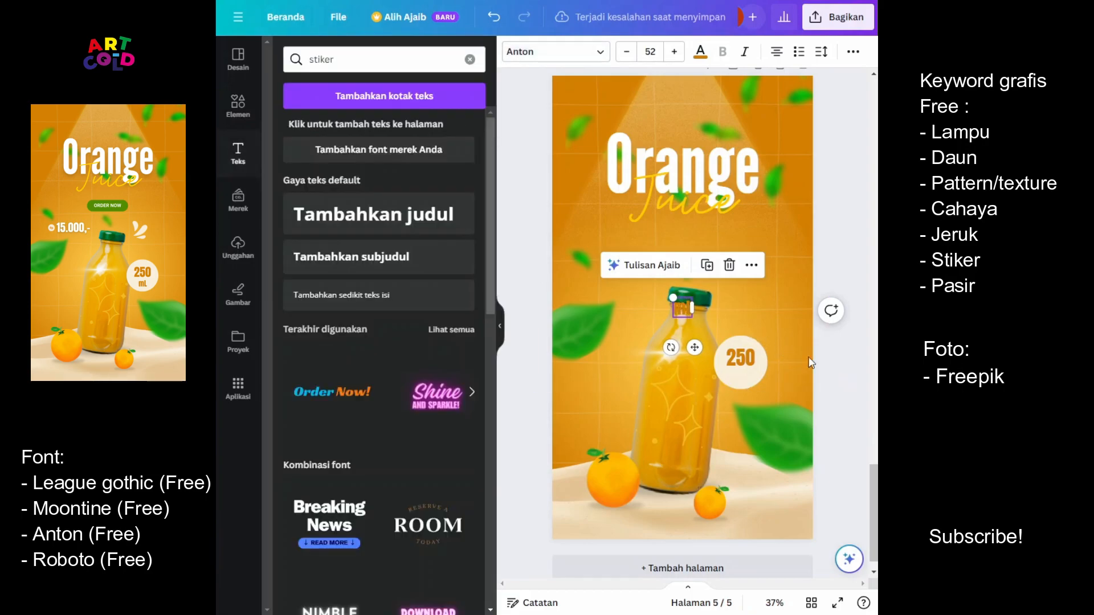
Step: Place the "mL" text under "250" inside the cream circle and shrink it to fit
left_click_drag(685, 310, 743, 379)
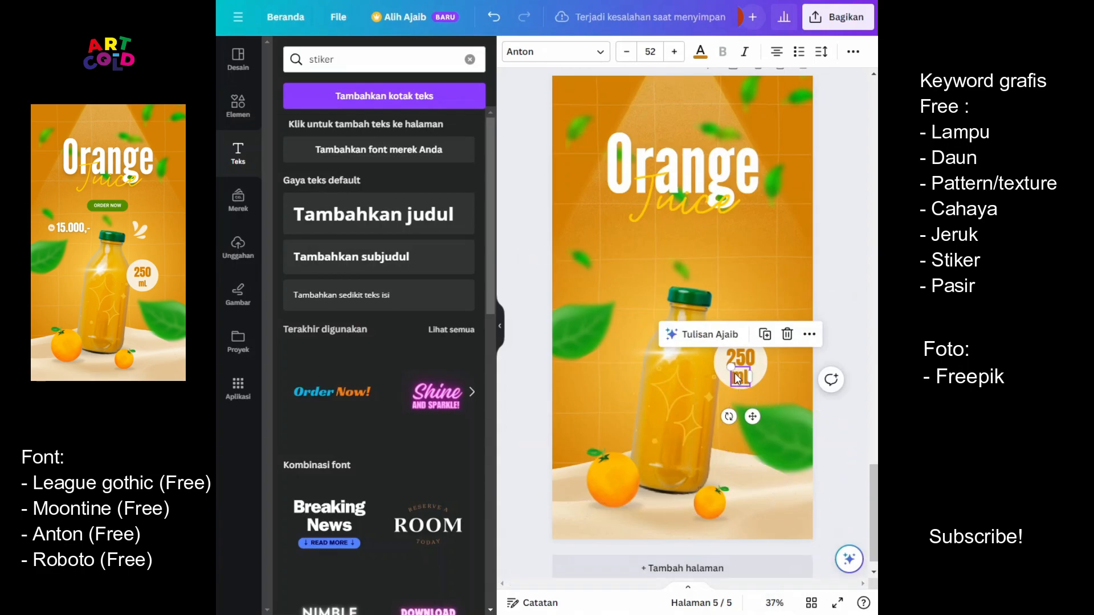
left_click_drag(733, 368, 744, 377)
left_click(853, 453)
left_click(750, 367)
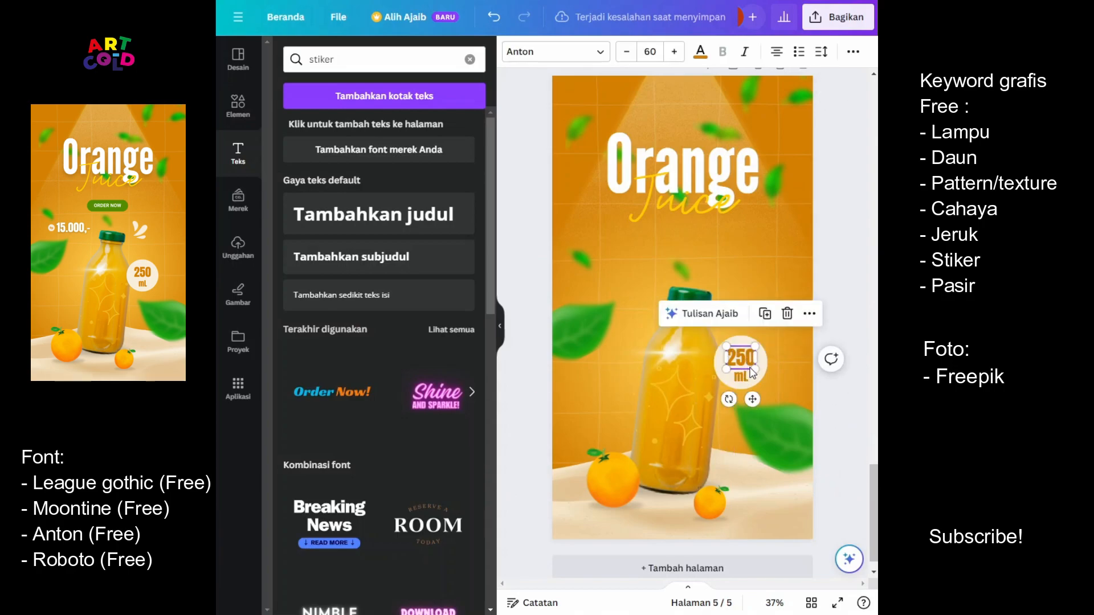
left_click(747, 380, "shift")
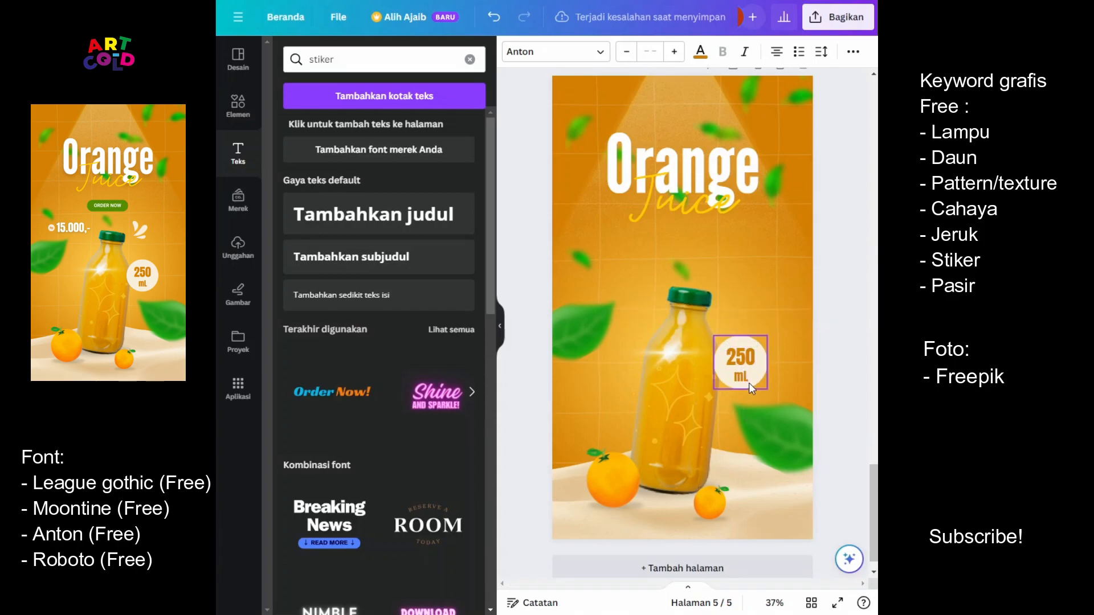
left_click(829, 404)
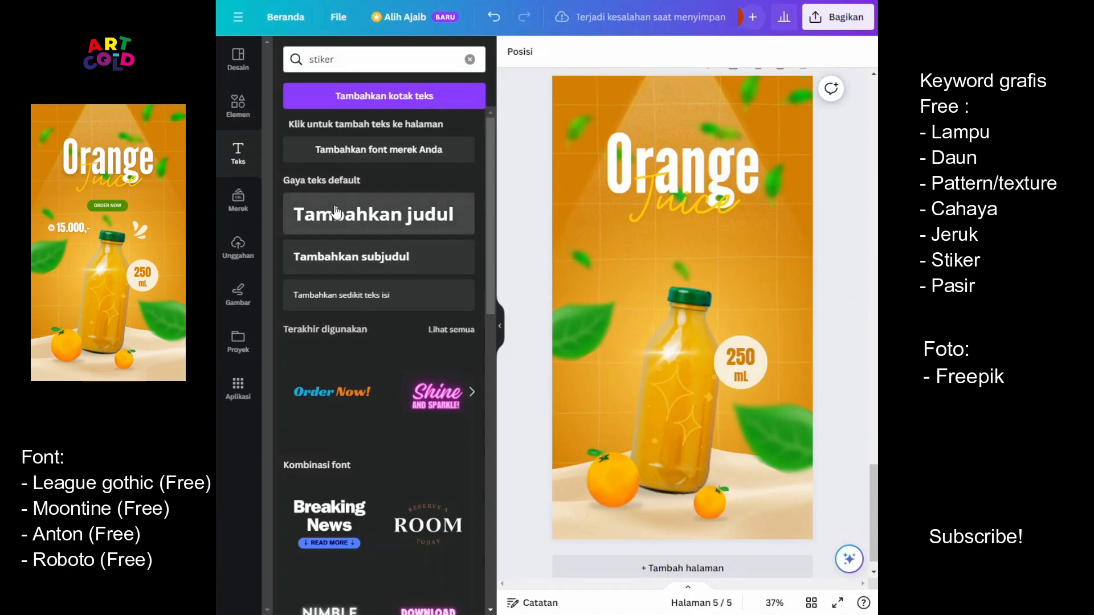
Step: Add a heading with the price text "15.000,-"
left_click(361, 228)
type("15.99")
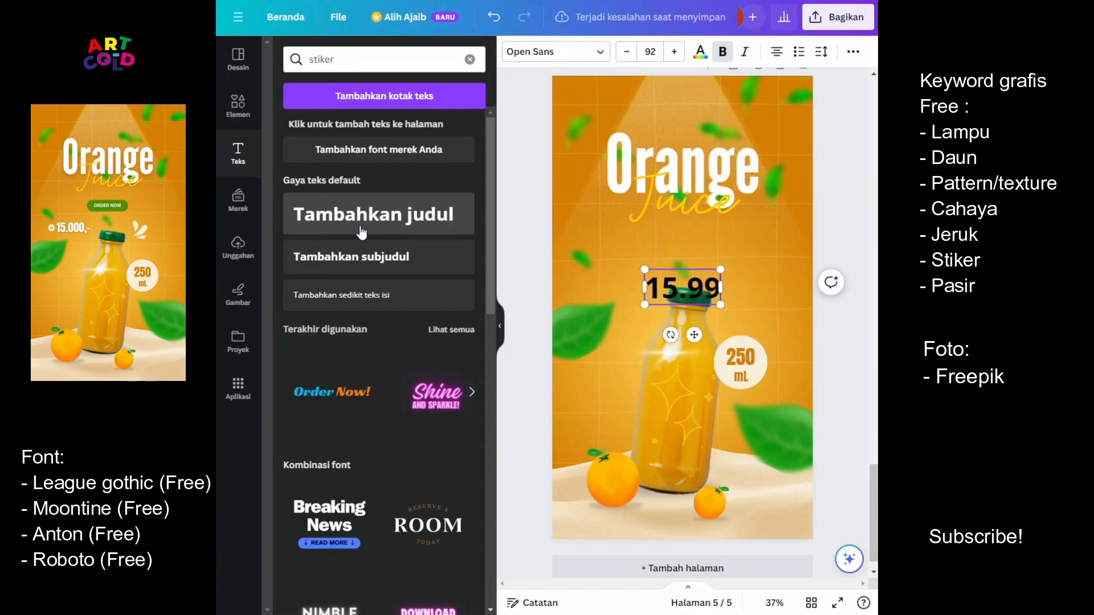
key("BackSpace")
key("BackSpace")
type("000,0")
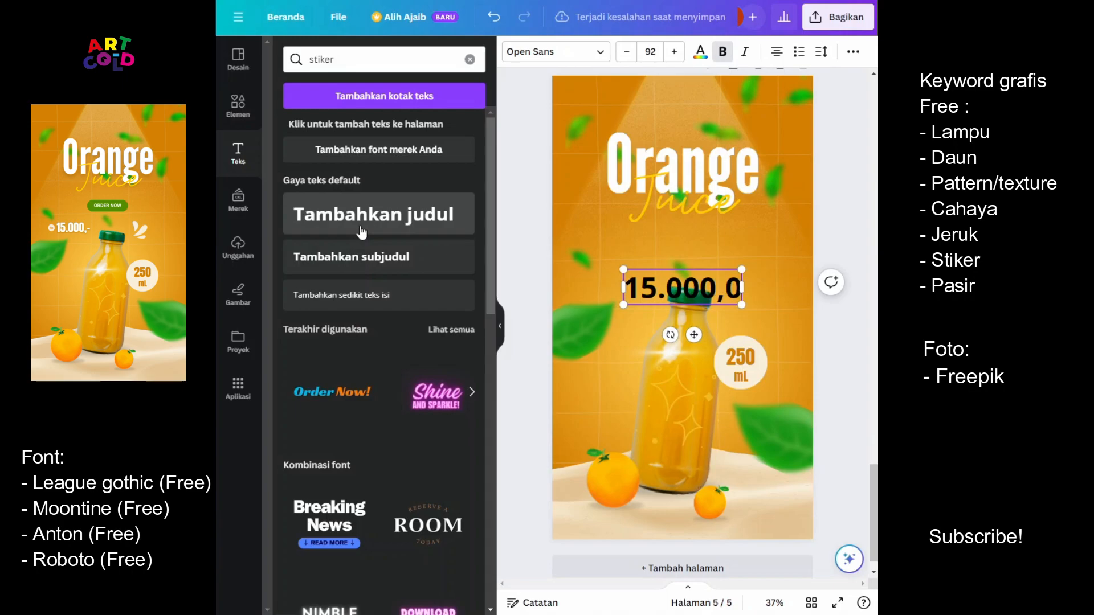
key("BackSpace")
type("-")
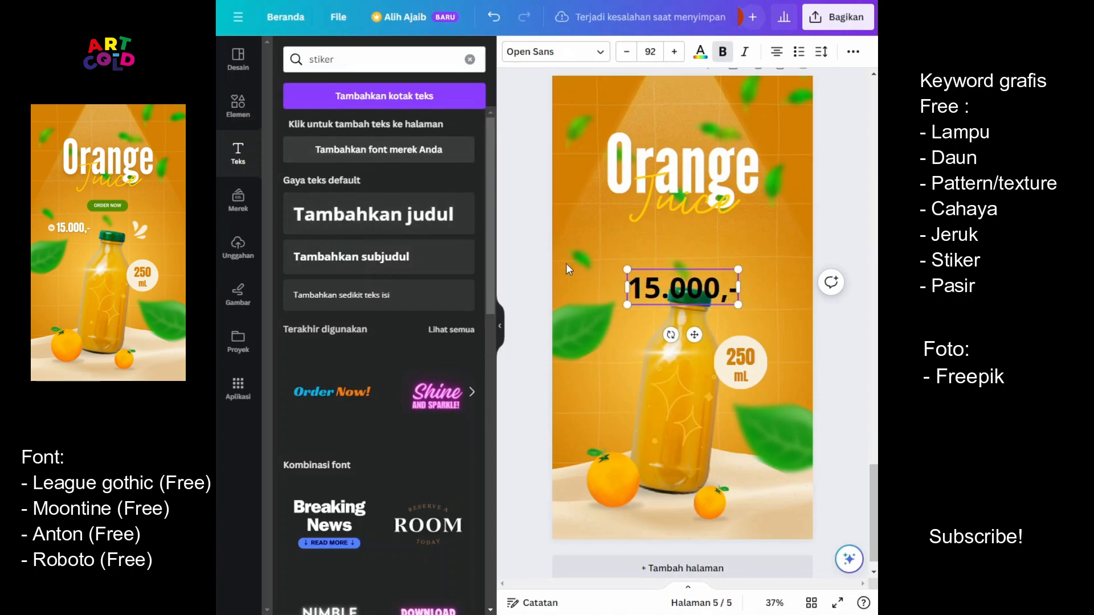
Step: Shrink the price text to size 57,1 and place it to the left of the bottle's cap
left_click_drag(627, 269, 658, 280)
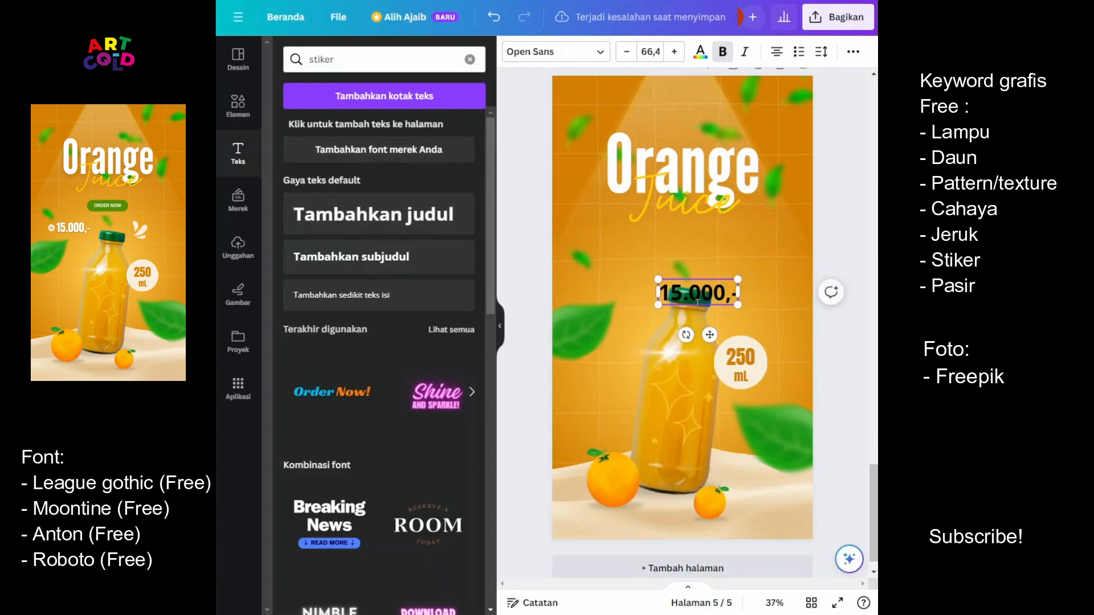
left_click_drag(708, 336, 629, 317)
left_click_drag(578, 261, 589, 265)
mouse_move(633, 316)
left_mouse_down()
mouse_move(634, 306)
mouse_move(636, 325)
left_mouse_up()
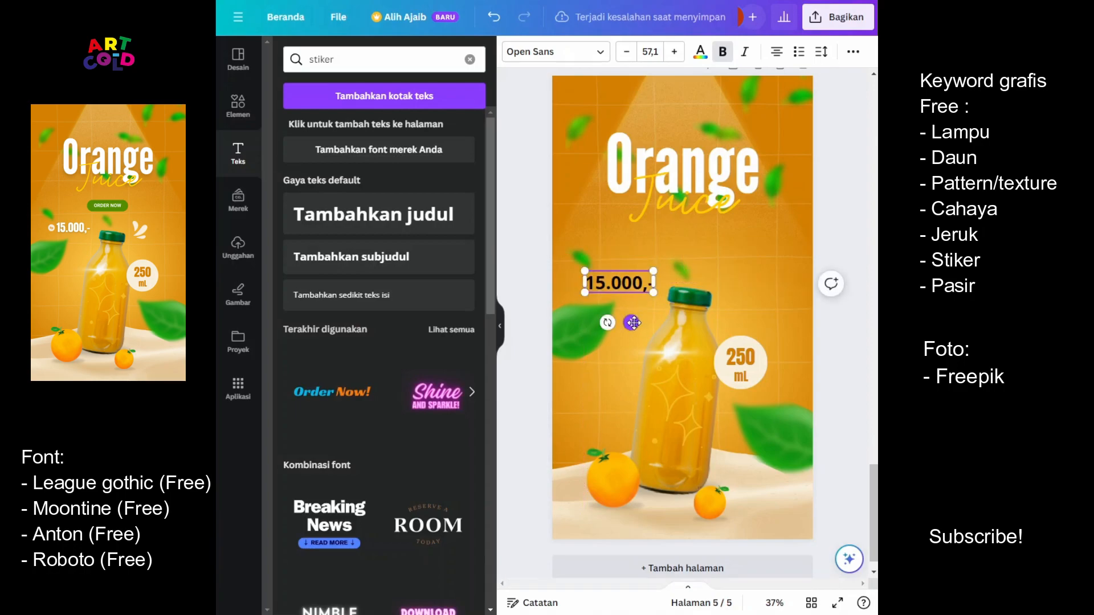
Step: Set the price text's font to Anton and nudge it slightly right towards the bottle cap
left_click(572, 52)
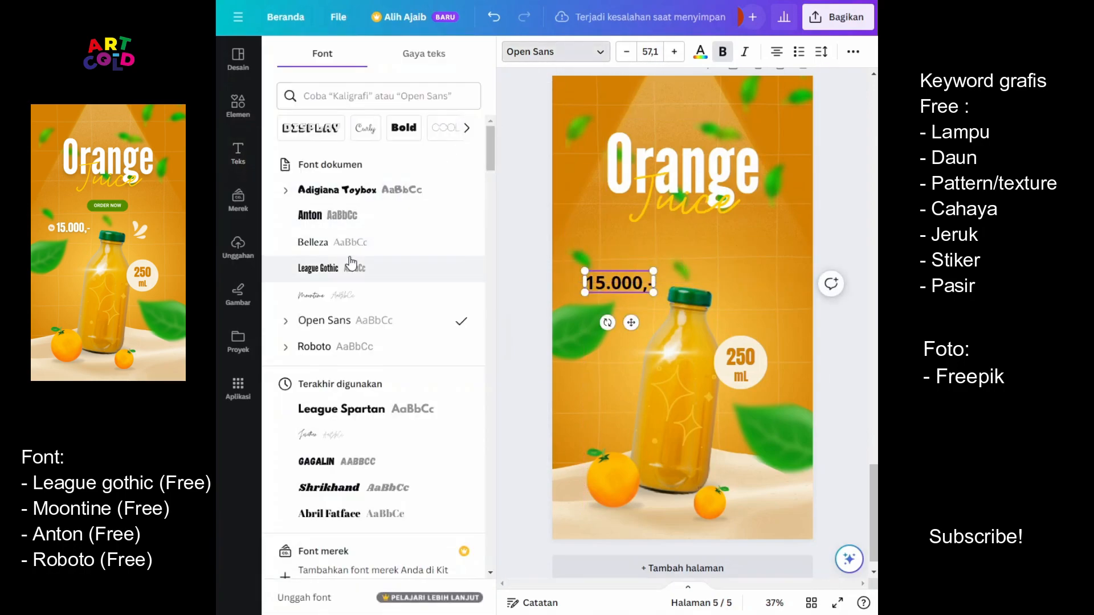
left_click(319, 215)
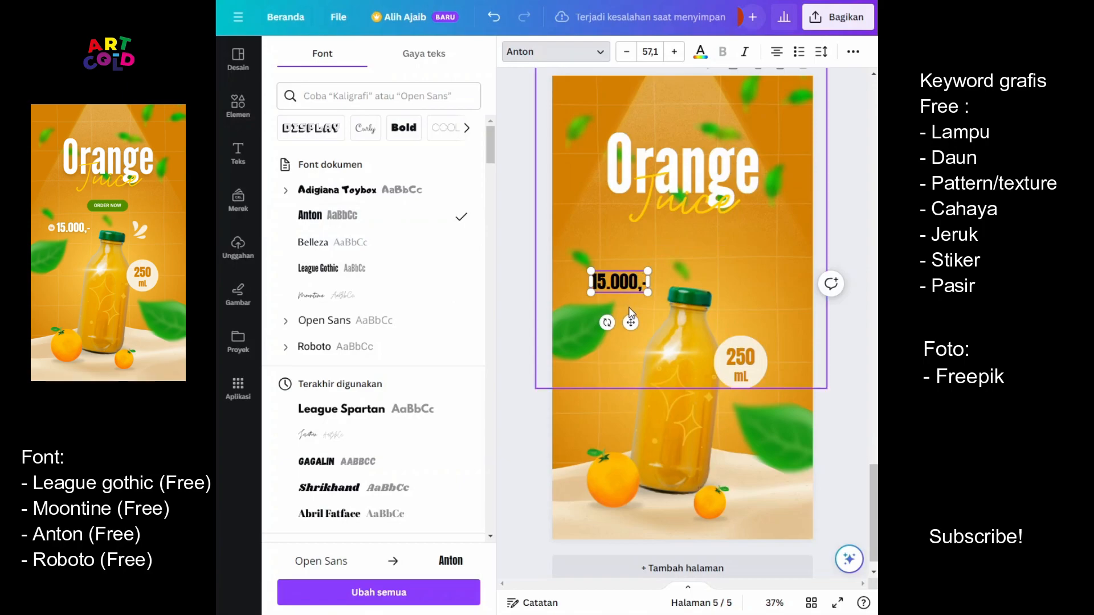
left_click_drag(630, 323, 636, 322)
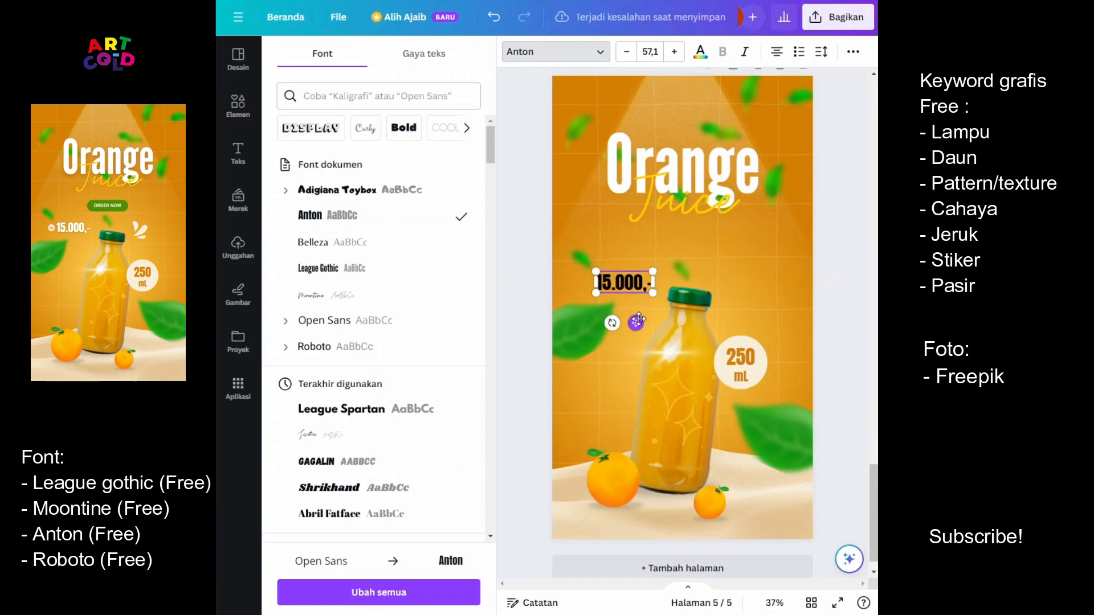
Step: Colour the price text with the off-white document colour
left_click(700, 53)
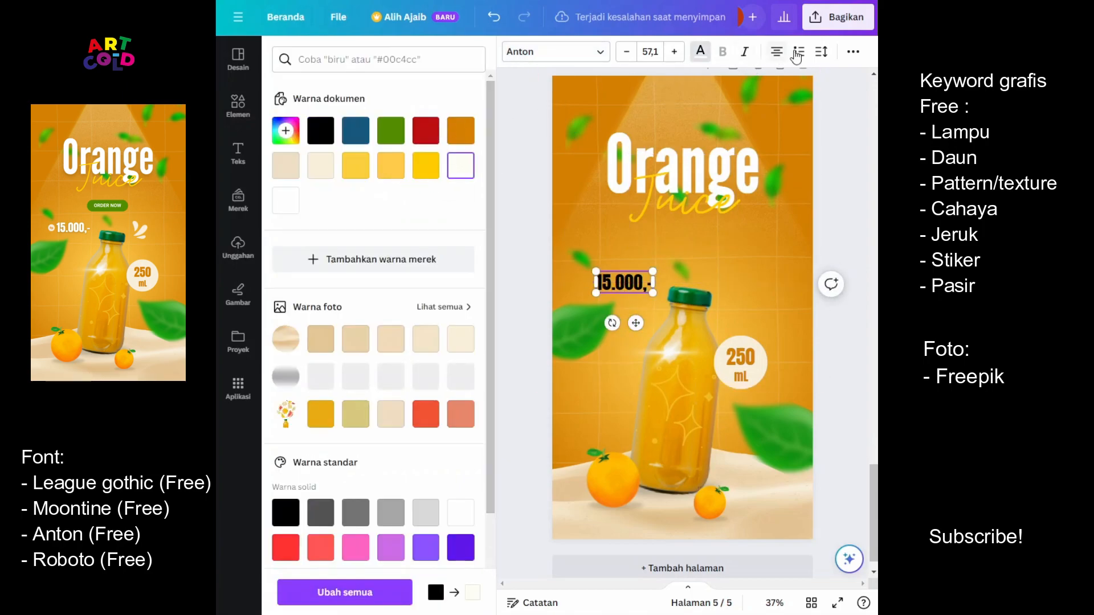
left_click(646, 123)
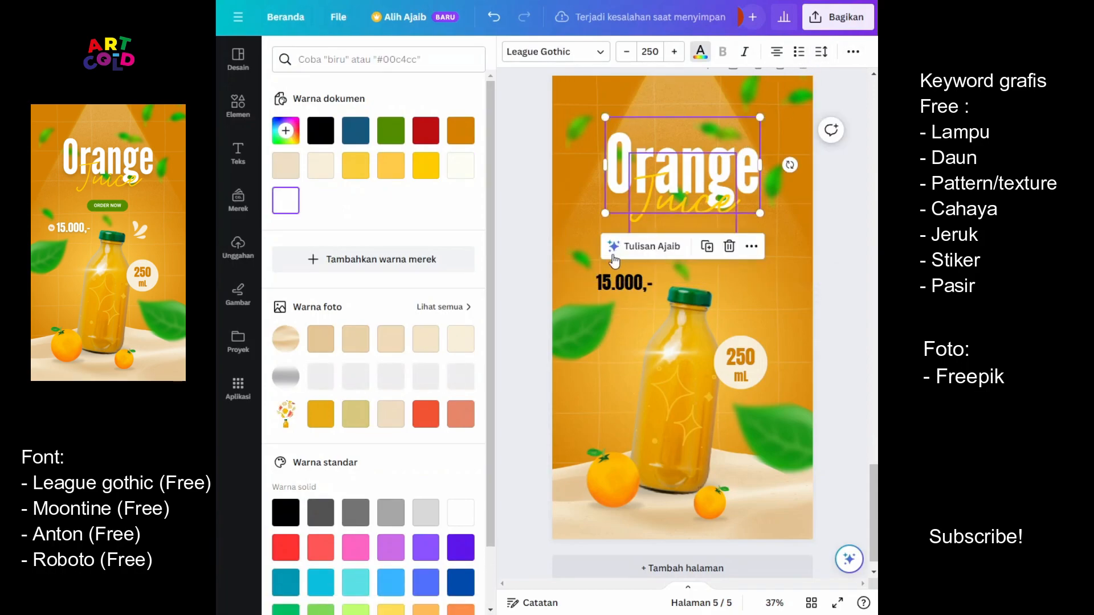
left_click(614, 288)
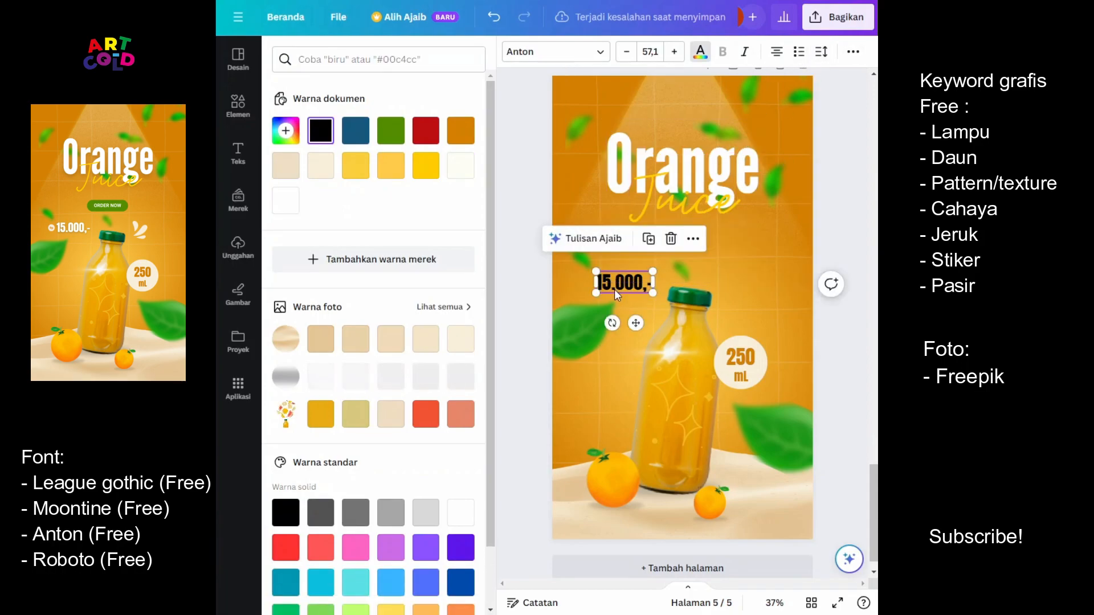
left_click(700, 51)
left_click(701, 51)
left_click(460, 165)
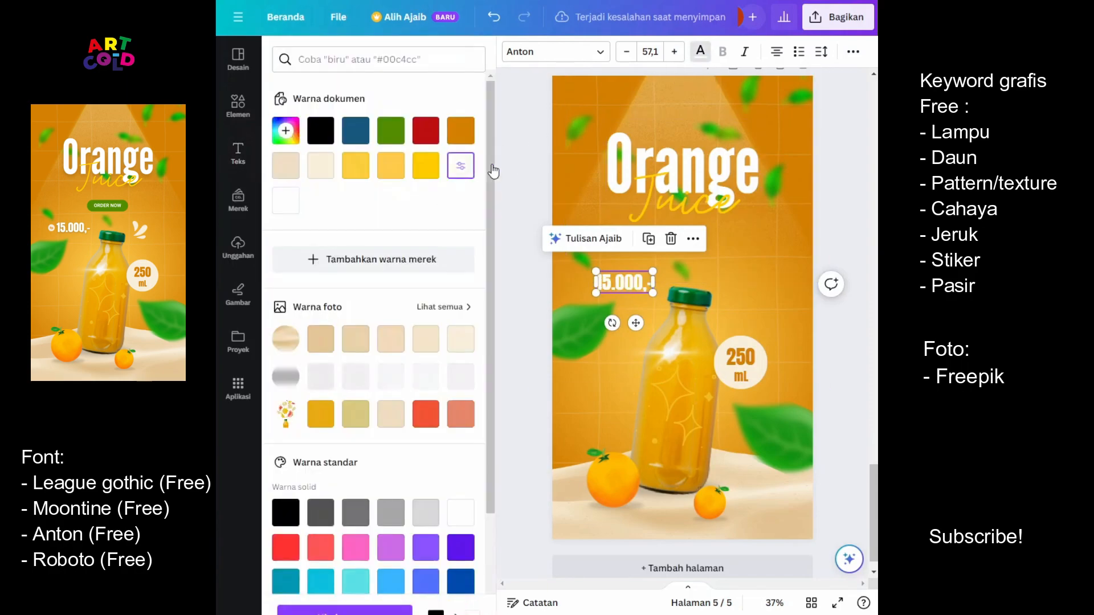
Step: Apply the Timbul text effect to the price "15.000,-"
left_click(853, 51)
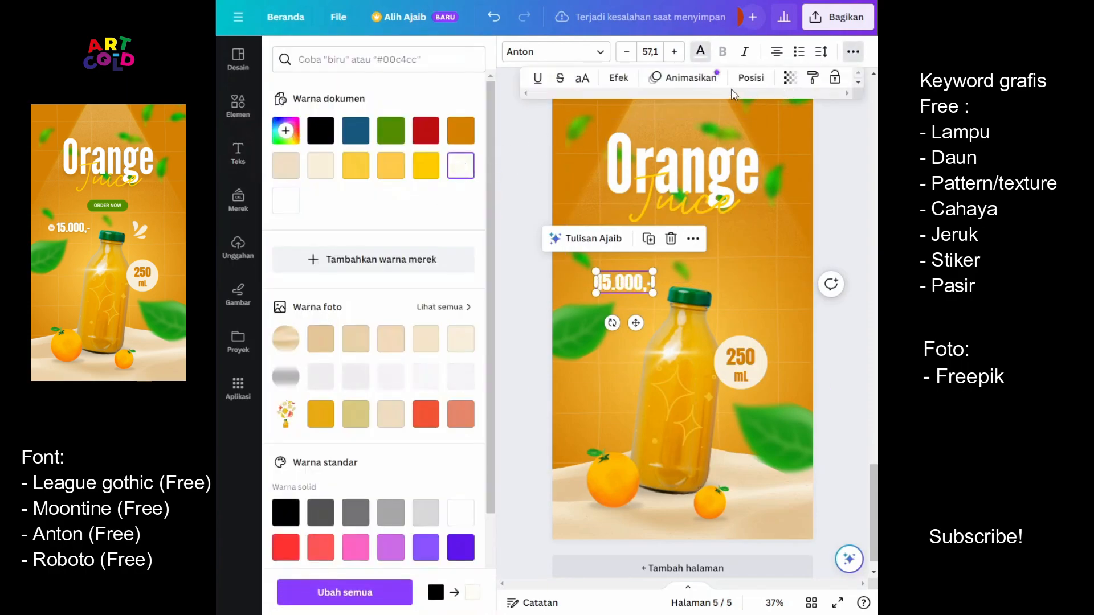
left_click(618, 78)
left_click(459, 147)
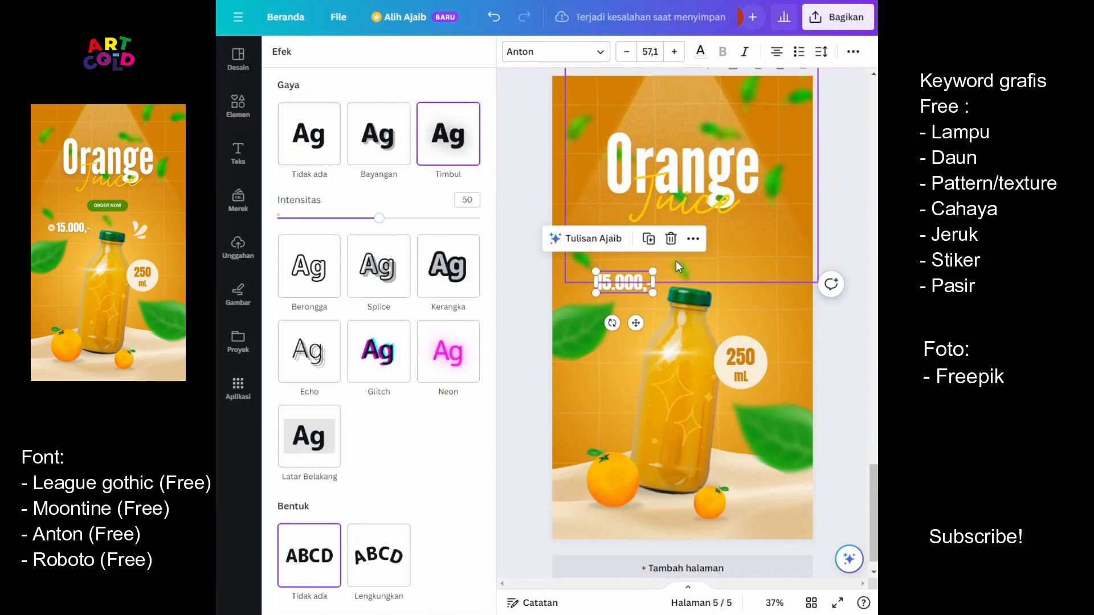
left_click(857, 311)
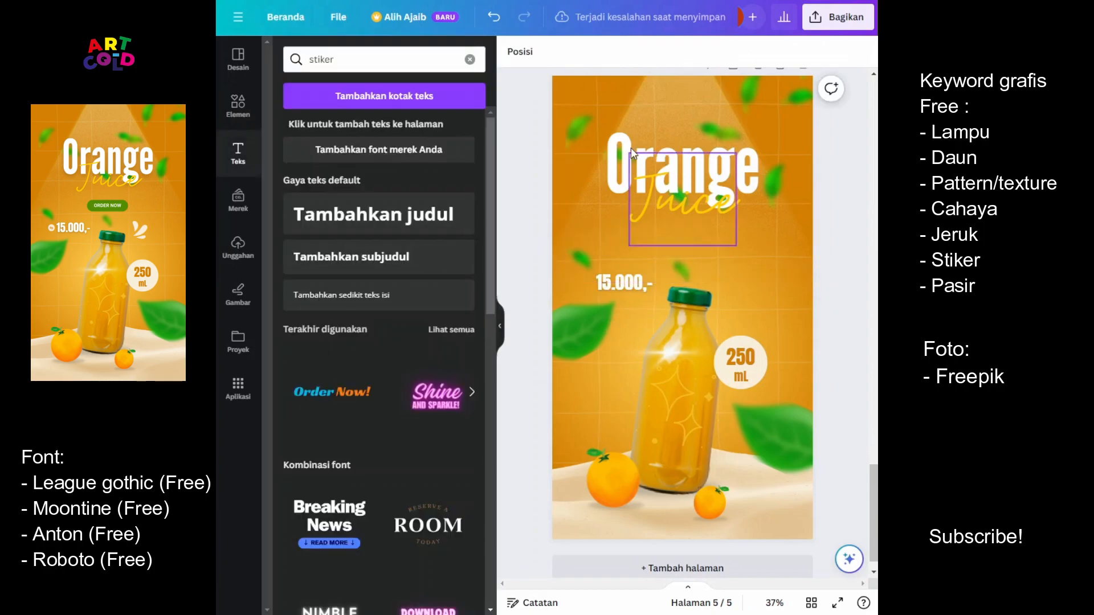
Step: Apply the Timbul text effect to the "Orange" title with intensity 50
left_click(614, 149)
left_click(850, 53)
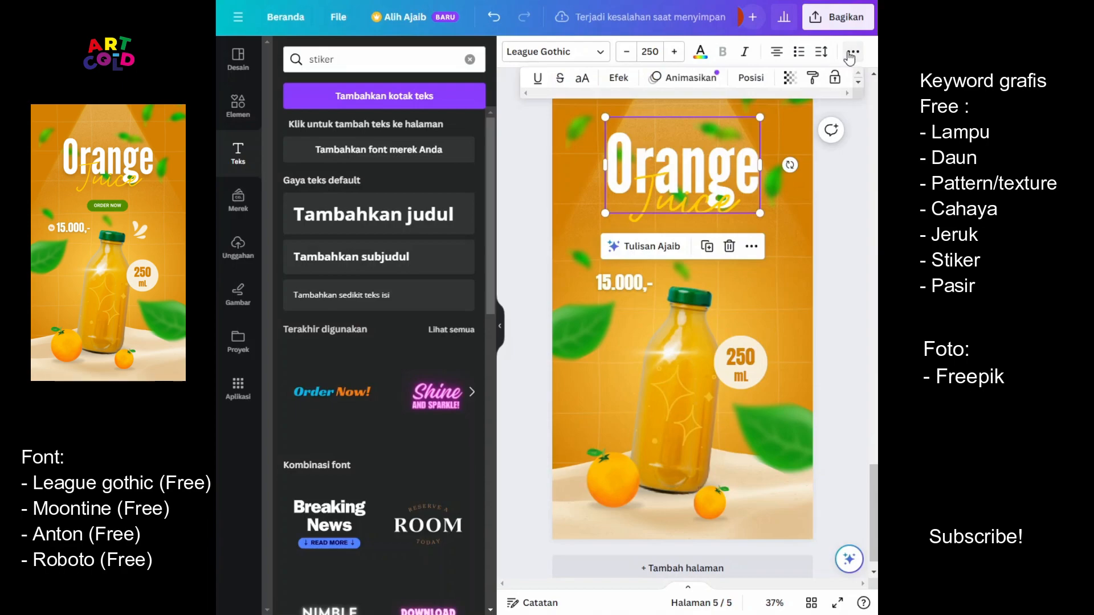
left_click(751, 79)
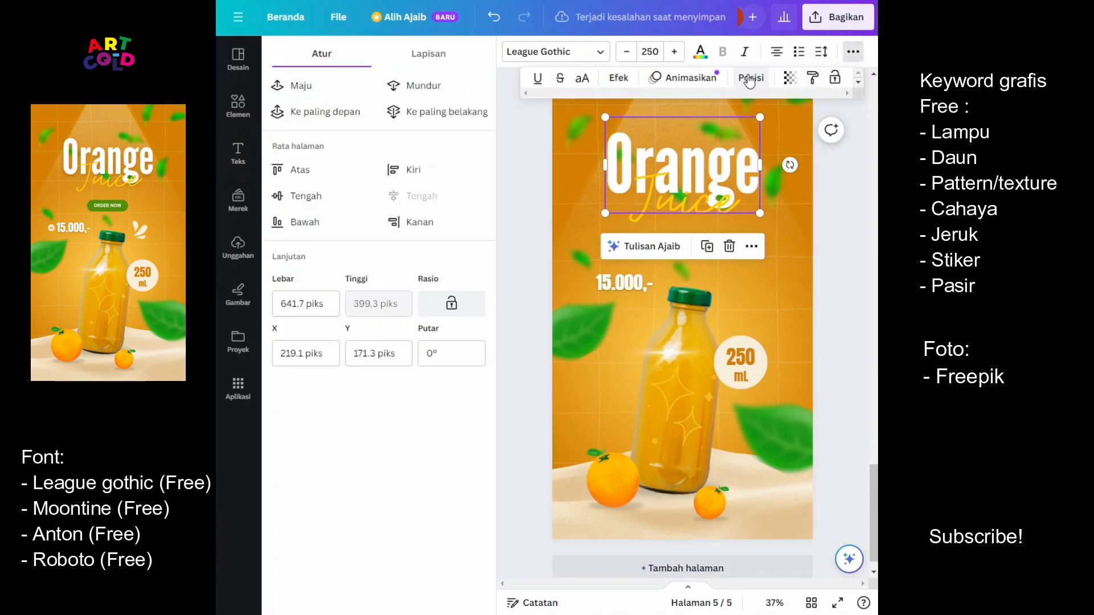
left_click(618, 78)
left_click(464, 130)
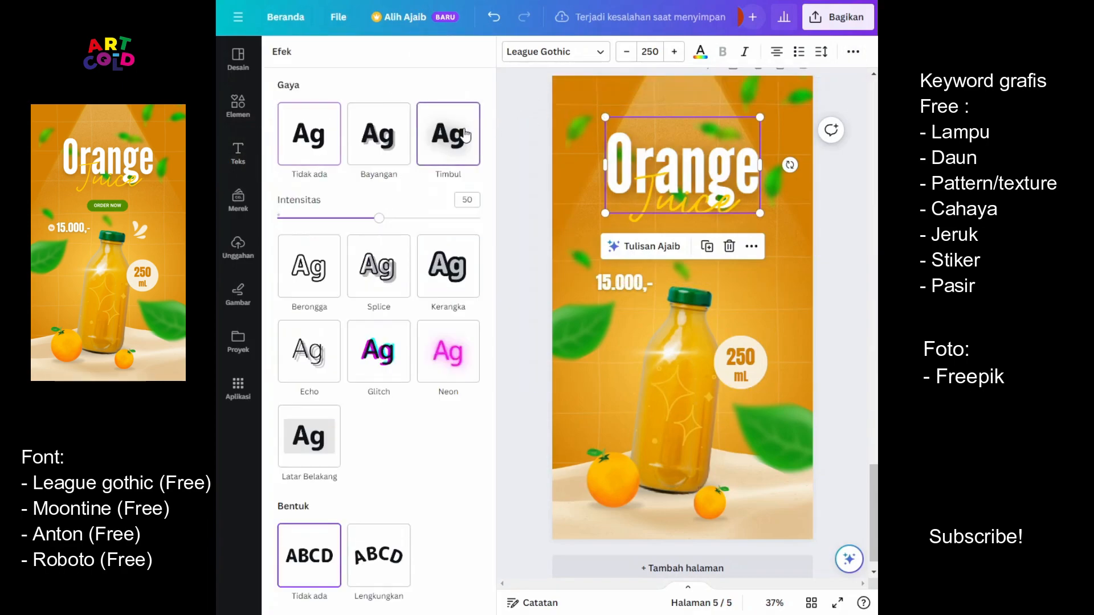
Step: Reduce the Timbul effect intensity on the "Orange" title to 23
left_click_drag(379, 218, 325, 218)
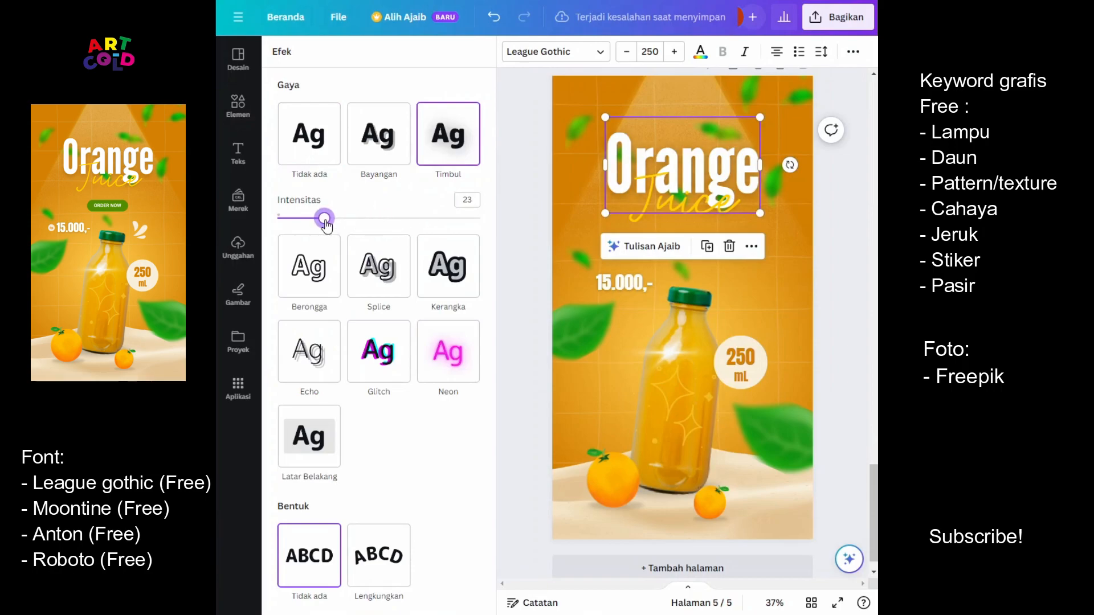
left_click(802, 255)
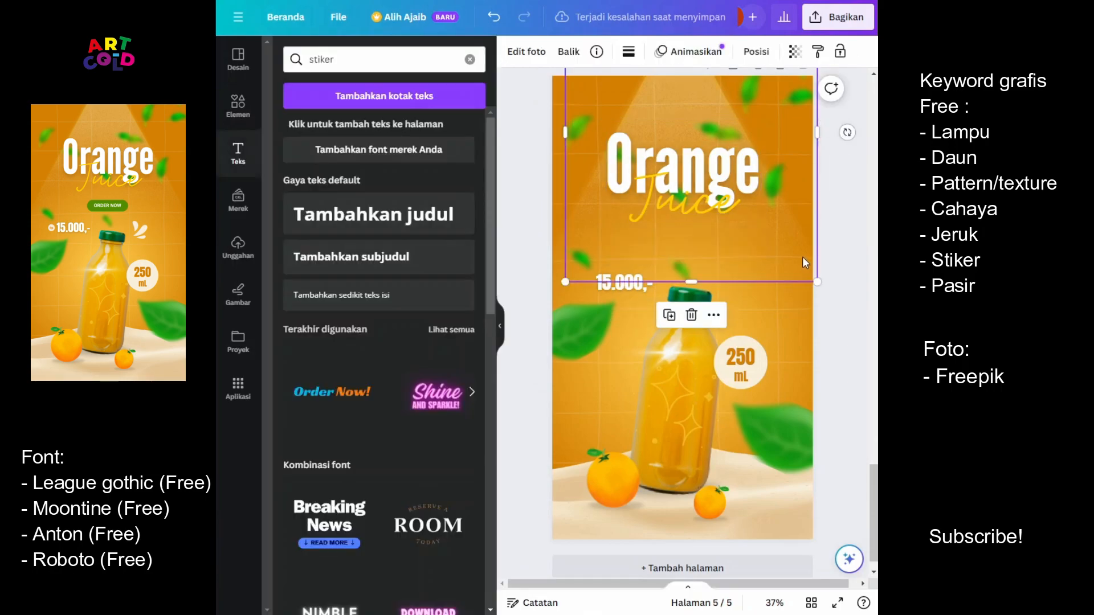
left_click(838, 285)
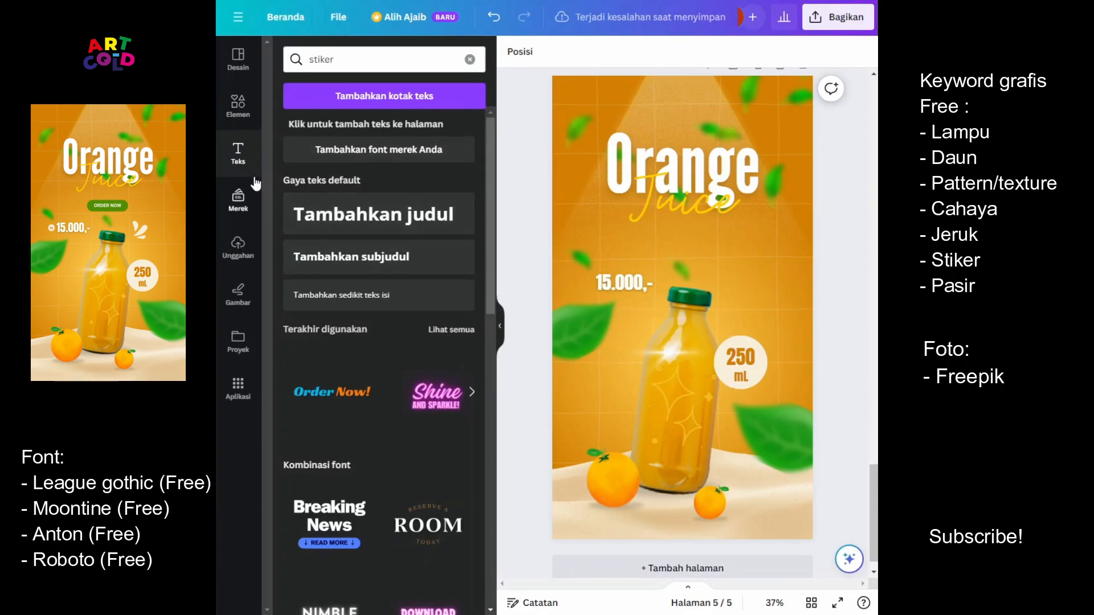
Step: Add a small green circle labelled "Rp" and place it just left of the price "15.000,-"
left_click(245, 116)
left_click(447, 135)
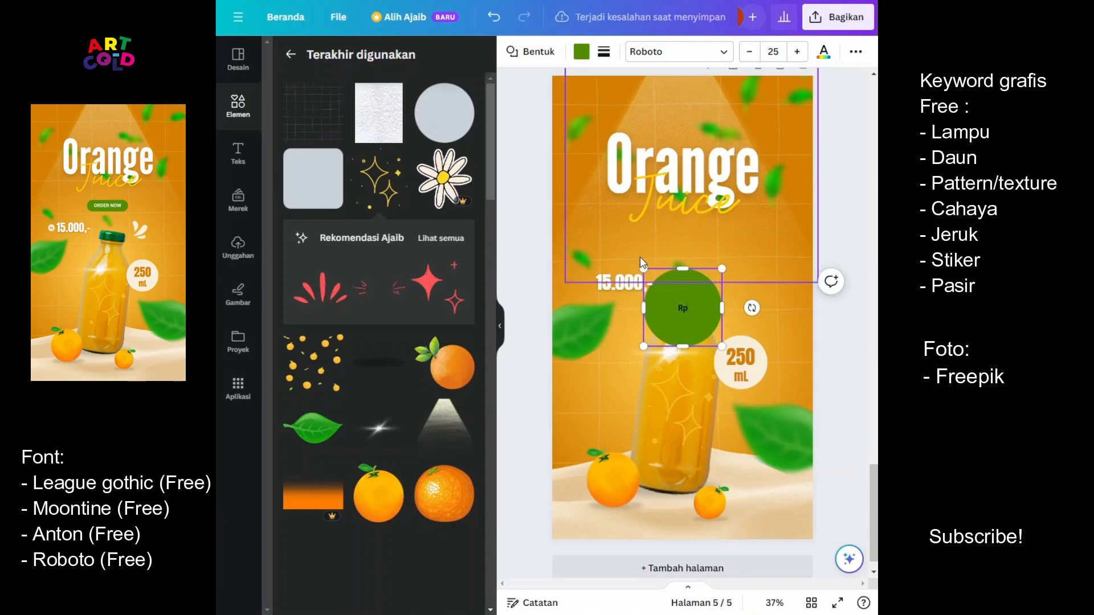
left_click_drag(644, 269, 702, 327)
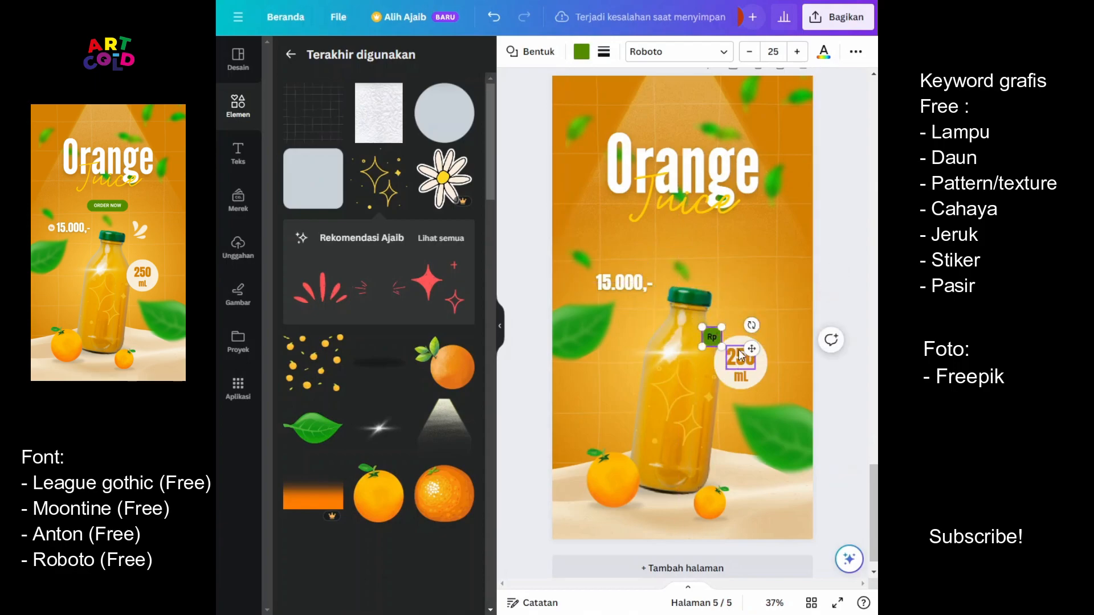
left_click(847, 391)
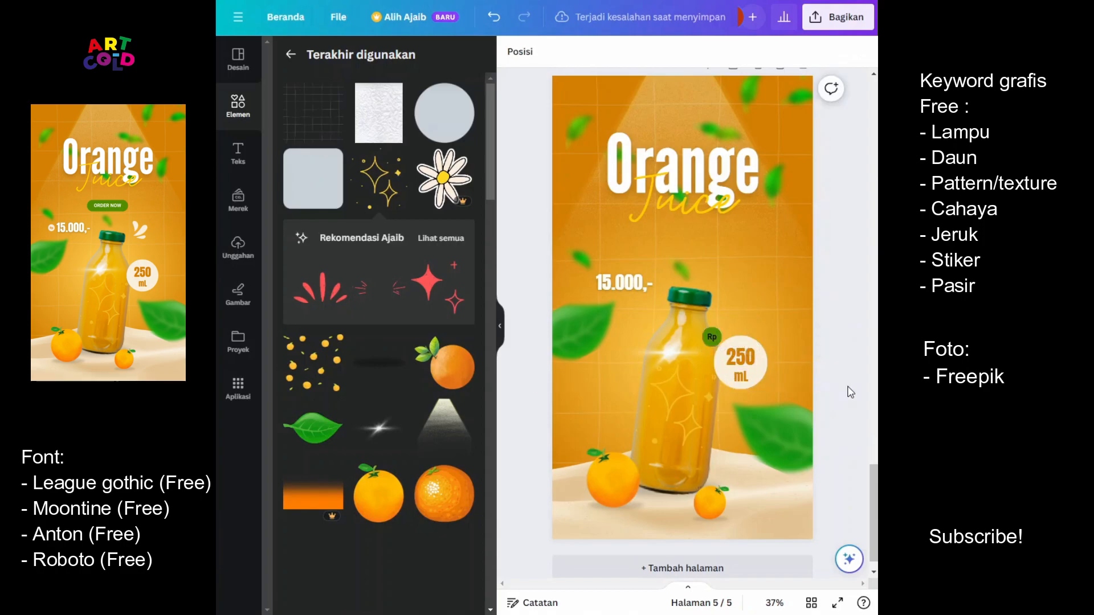
left_click(711, 339)
left_click_drag(711, 338, 586, 285)
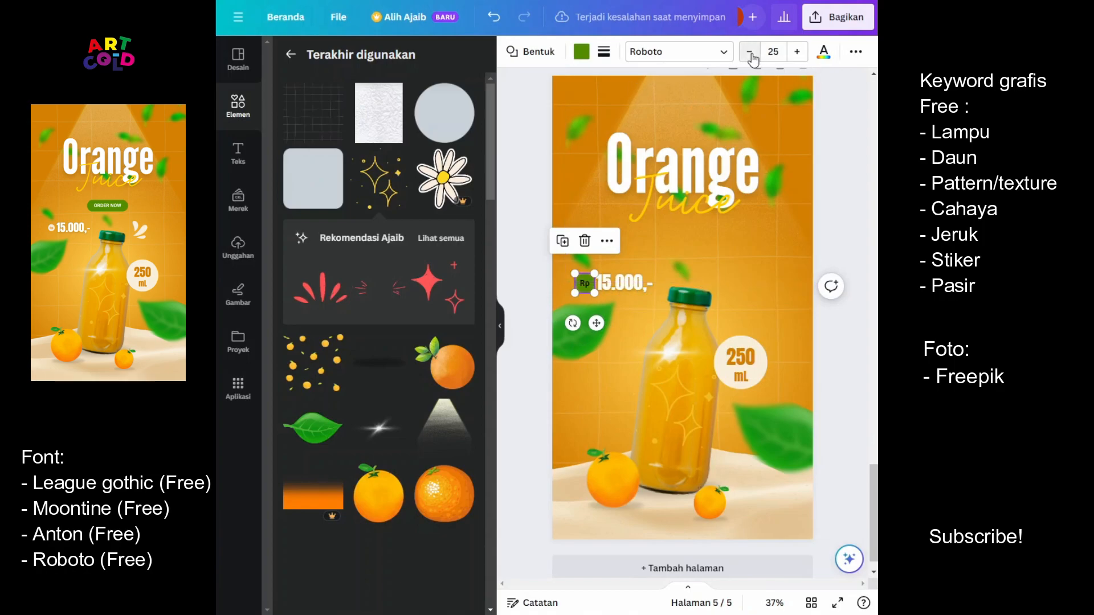
Step: Set the "Rp" text size to 14 and shrink its circle to a tiny badge
left_click(774, 50)
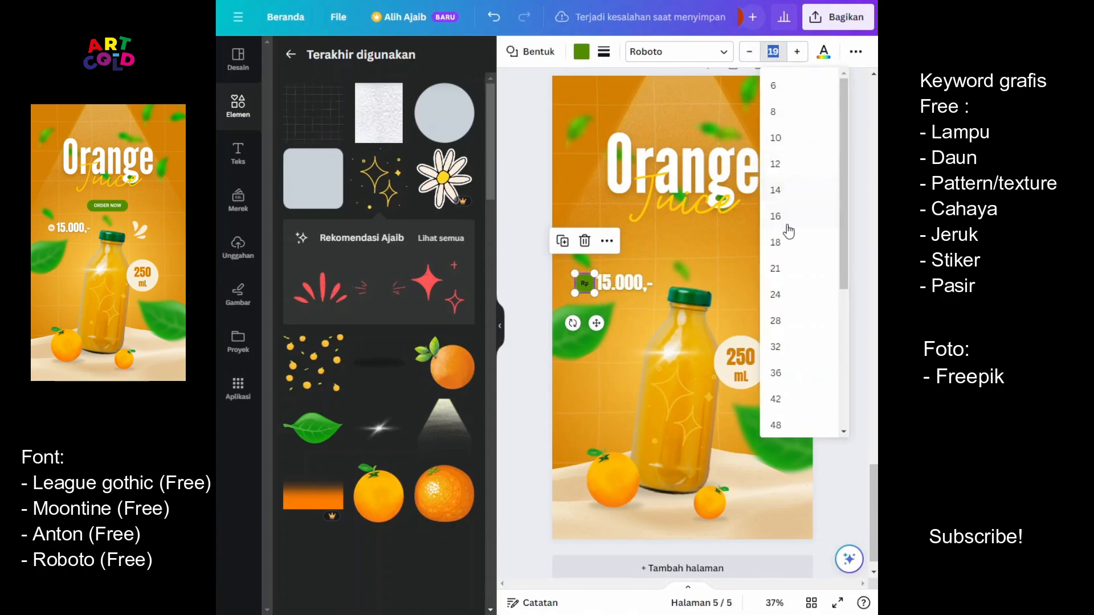
left_click(781, 190)
left_click_drag(594, 294, 594, 315)
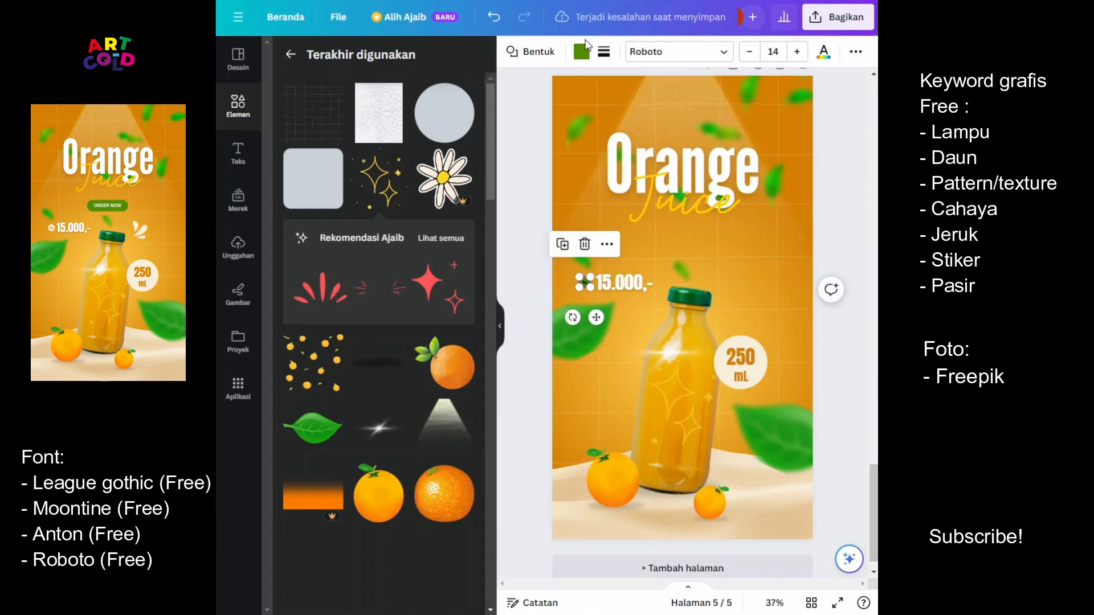
Step: Fill the "Rp" circle with the light cream photo colour
left_click(581, 53)
left_click(321, 200)
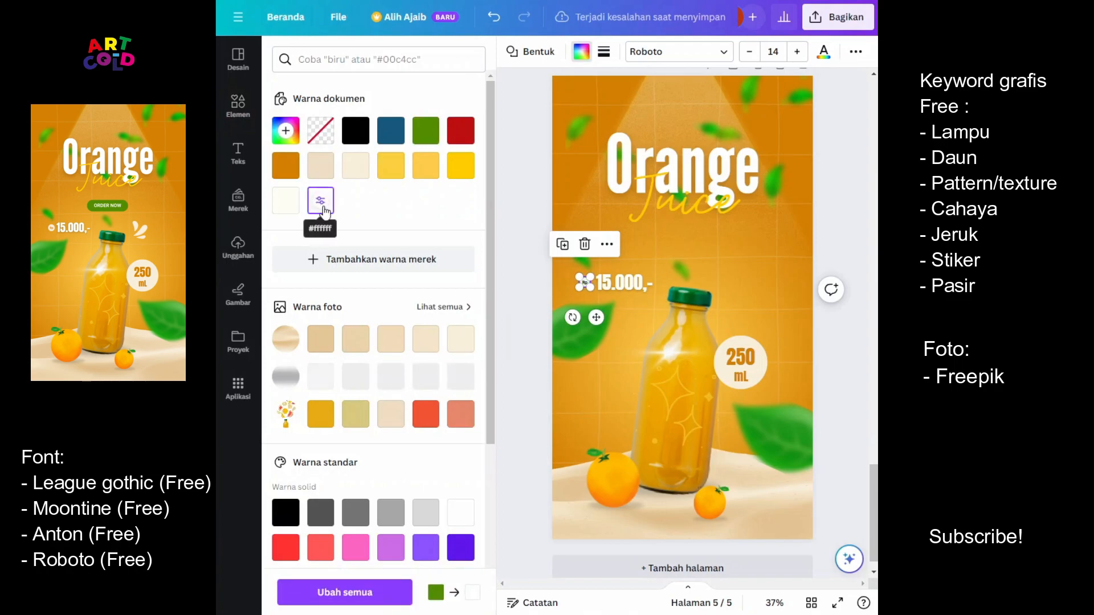
left_click(459, 339)
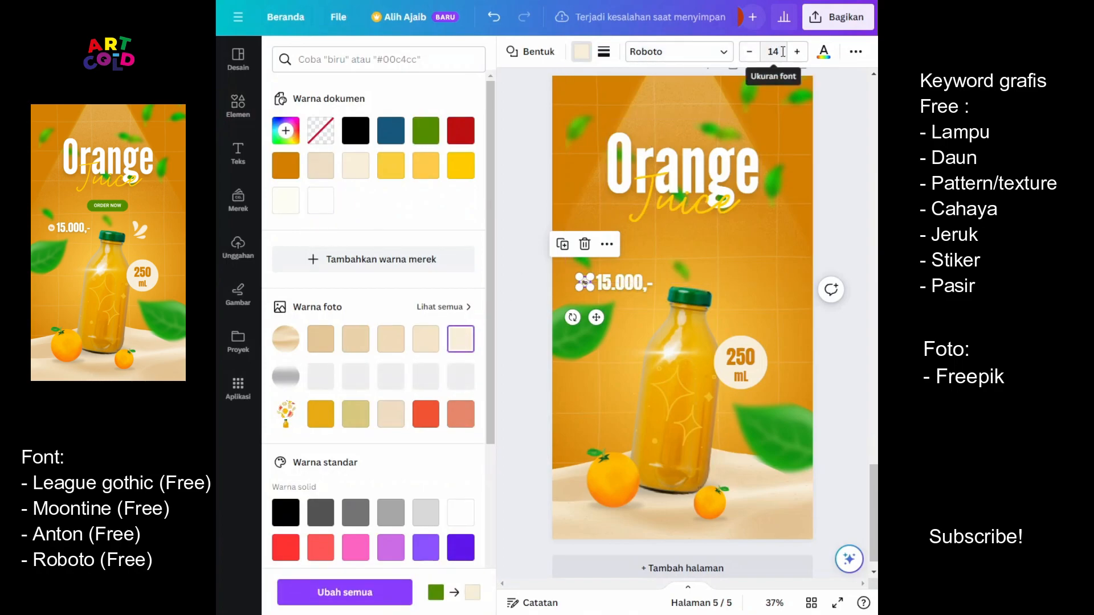
Step: Set the "Rp" text size to 15 and colour it with the orange document colour
left_click(796, 55)
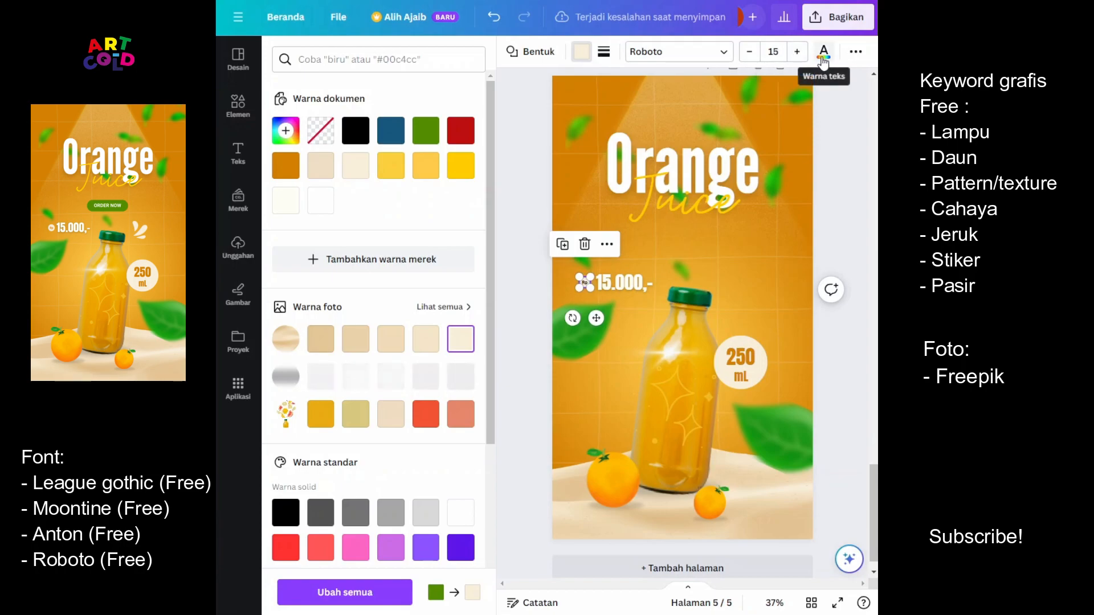
left_click(823, 52)
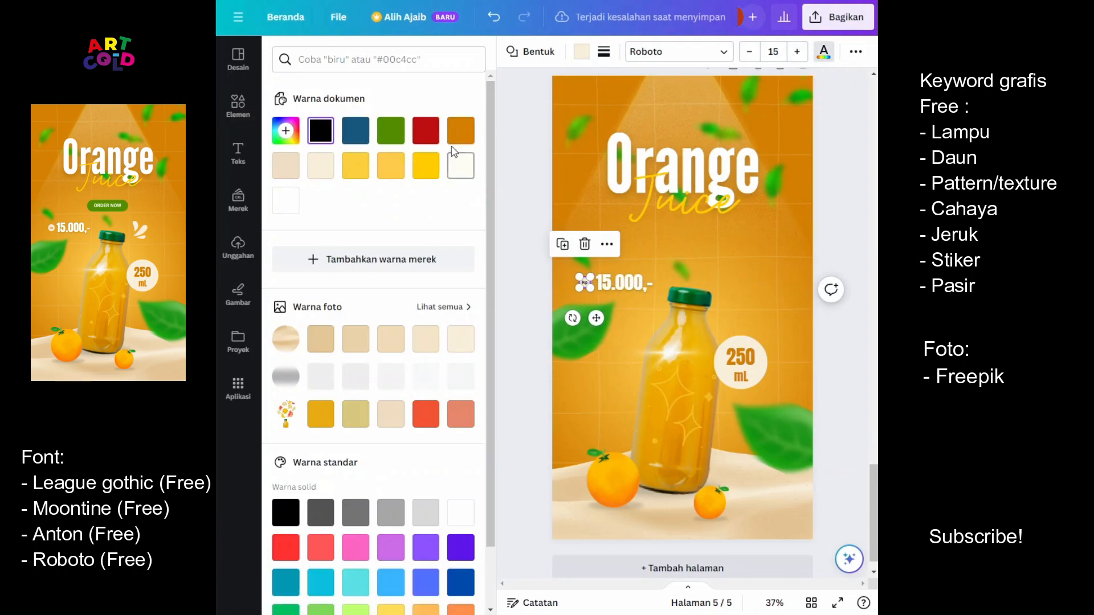
left_click(459, 130)
left_click(835, 349)
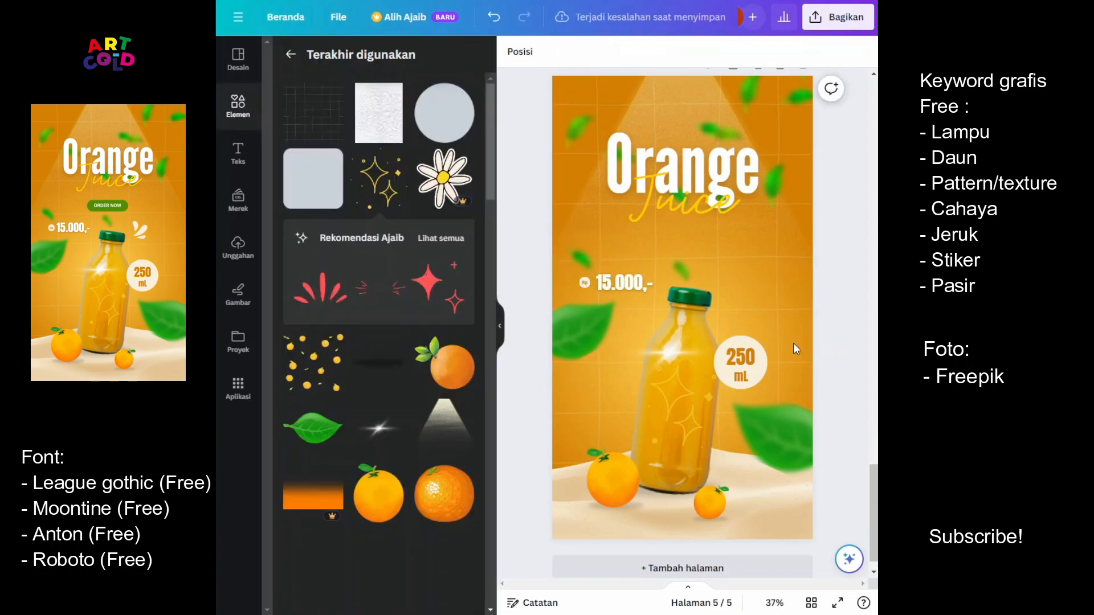
Step: Nudge the "Rp" badge slightly right so it sits closer to the price
left_click(581, 285)
left_click_drag(582, 285, 584, 285)
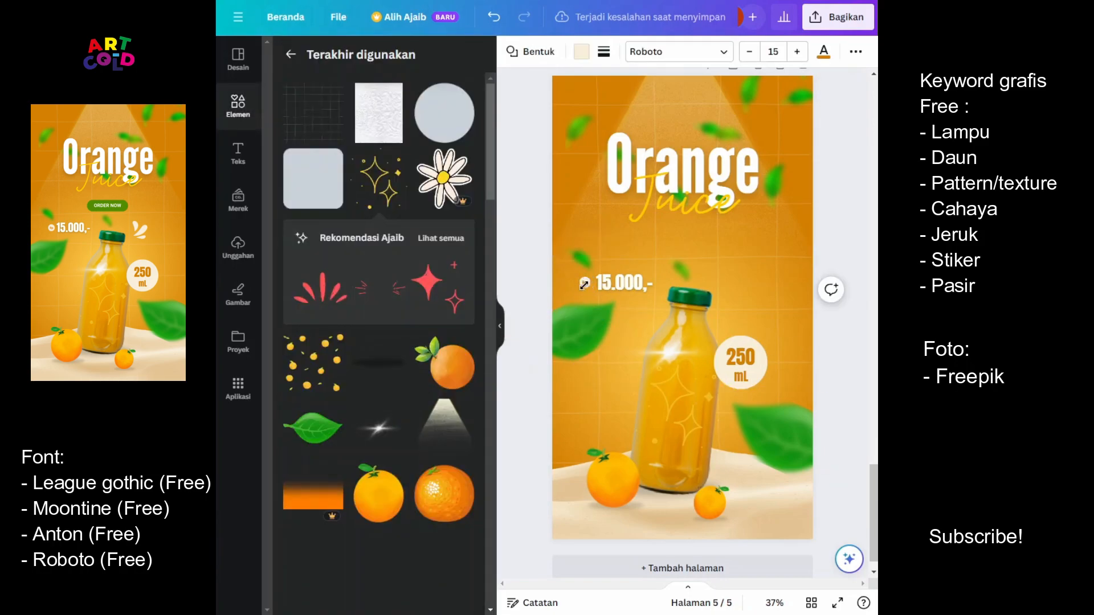
key("Right")
key("Right")
key("Right")
key("Right")
key("Right")
key("Right")
key("Right")
key("Right")
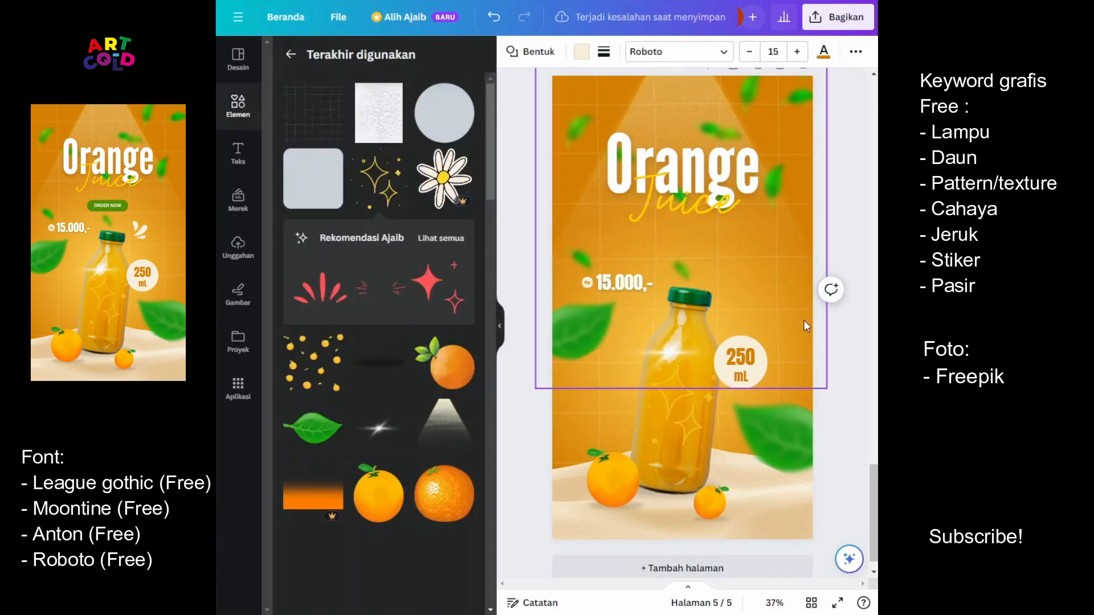
left_click(845, 353)
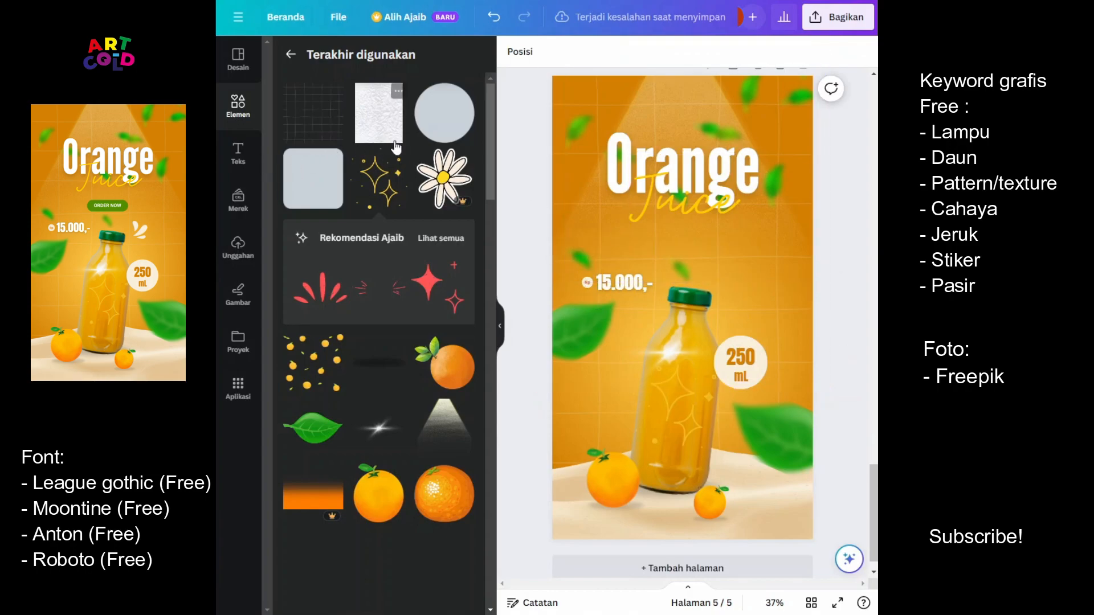
Step: Add a green rounded rectangle labelled "ORDER NOW", scale it down slightly and centre it between the title and the bottle cap
left_click(318, 193)
left_click_drag(683, 266, 682, 327)
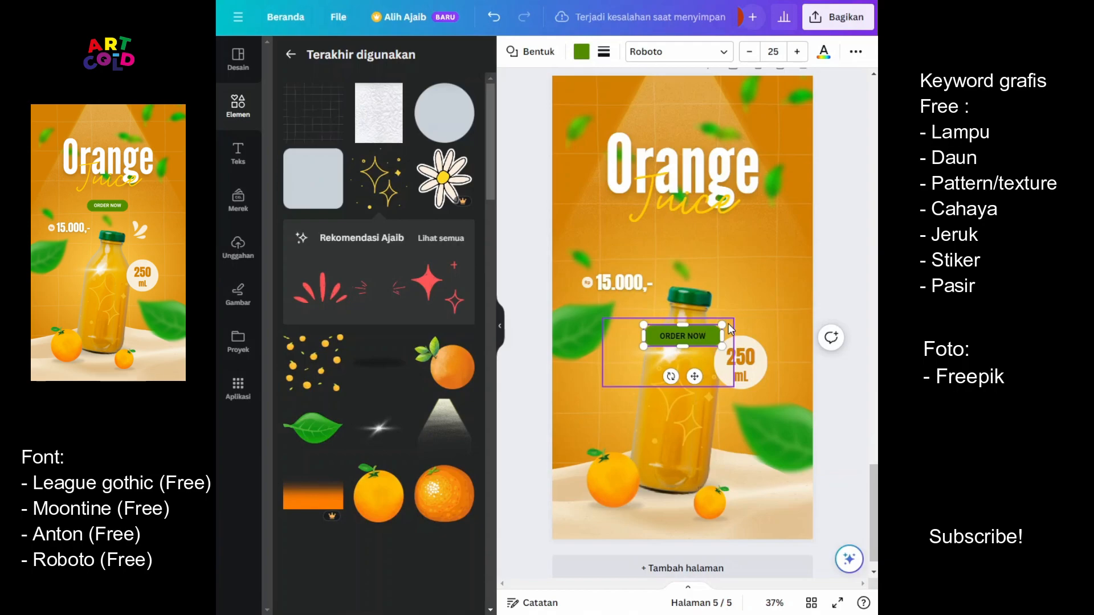
left_click(828, 387)
left_click_drag(691, 345, 691, 252)
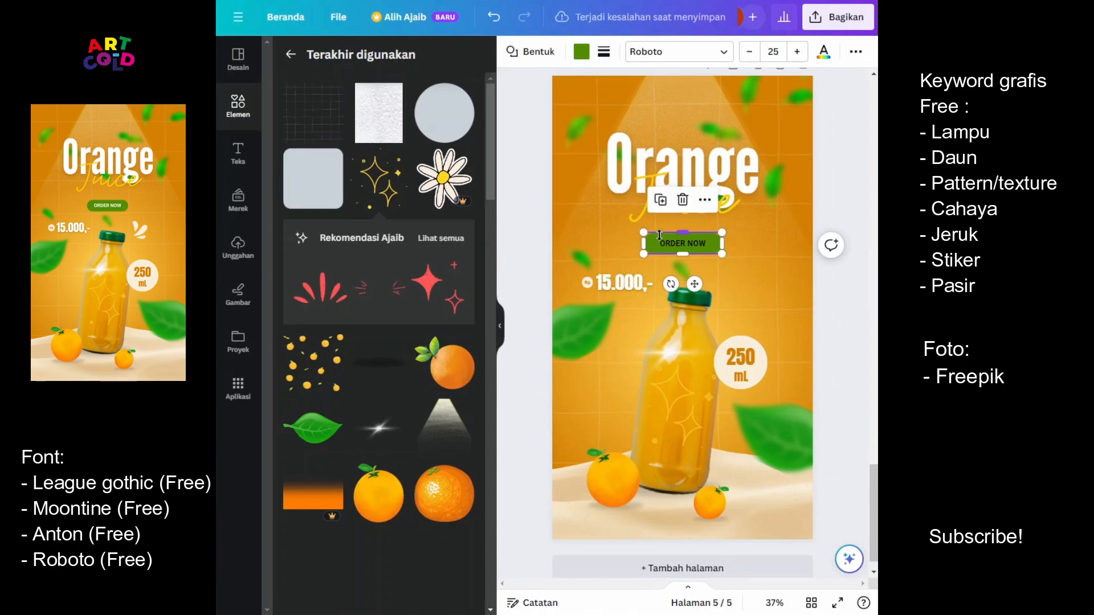
left_click_drag(643, 232, 652, 232)
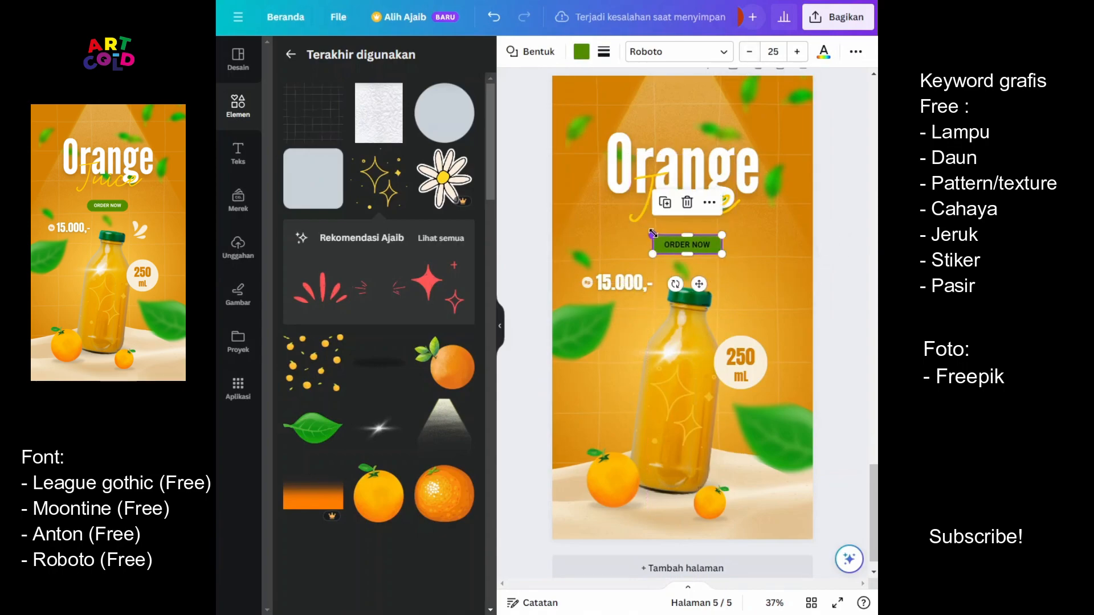
left_click_drag(698, 283, 694, 280)
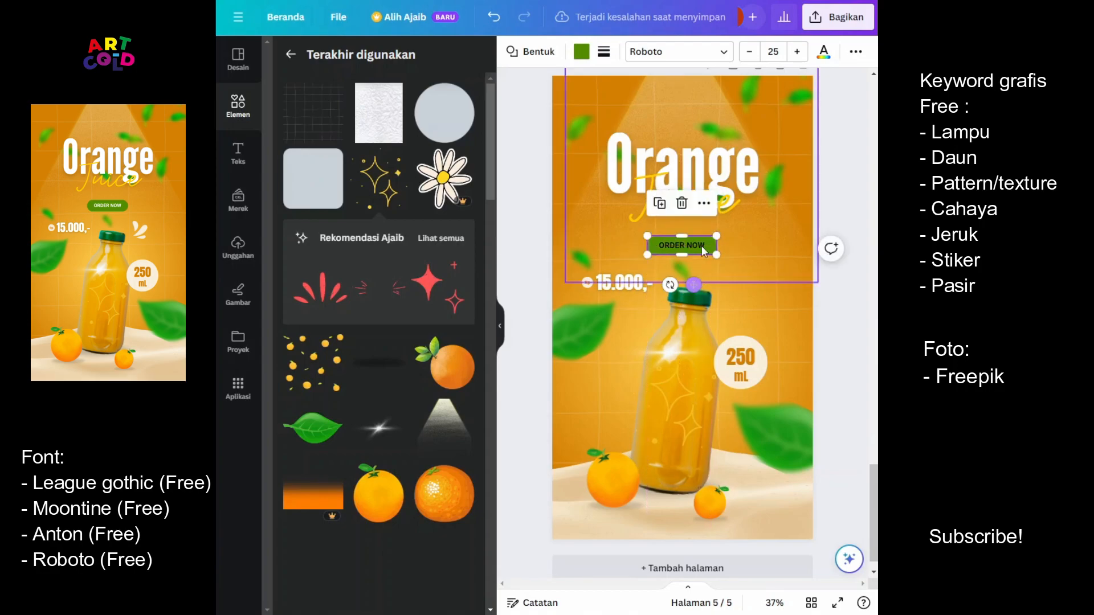
Step: Colour the "ORDER NOW" text with the off-white document colour
left_click(823, 52)
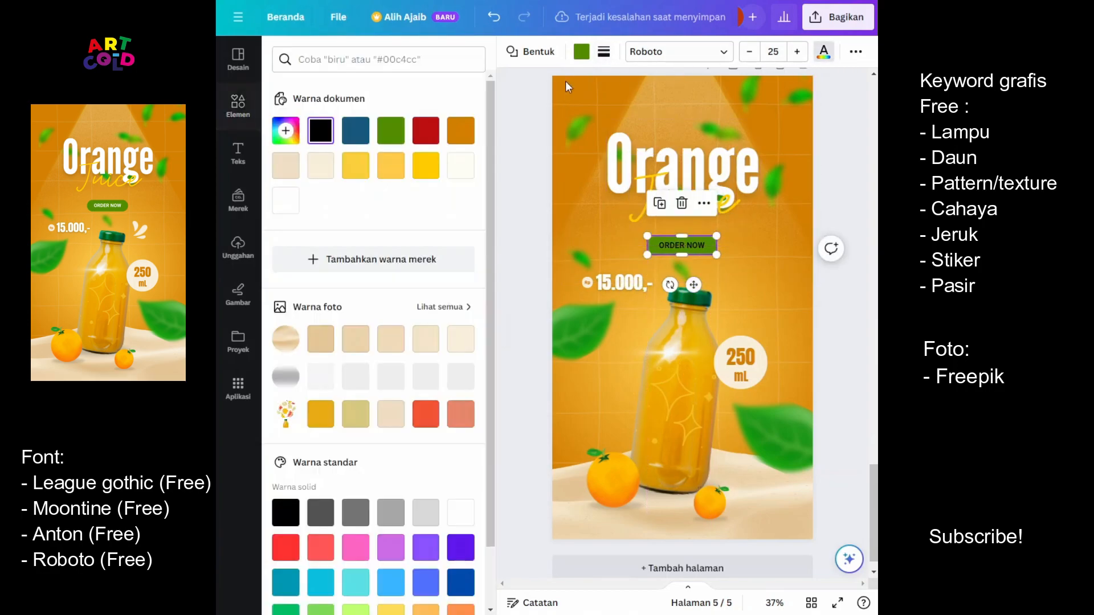
left_click(462, 166)
left_click(851, 306)
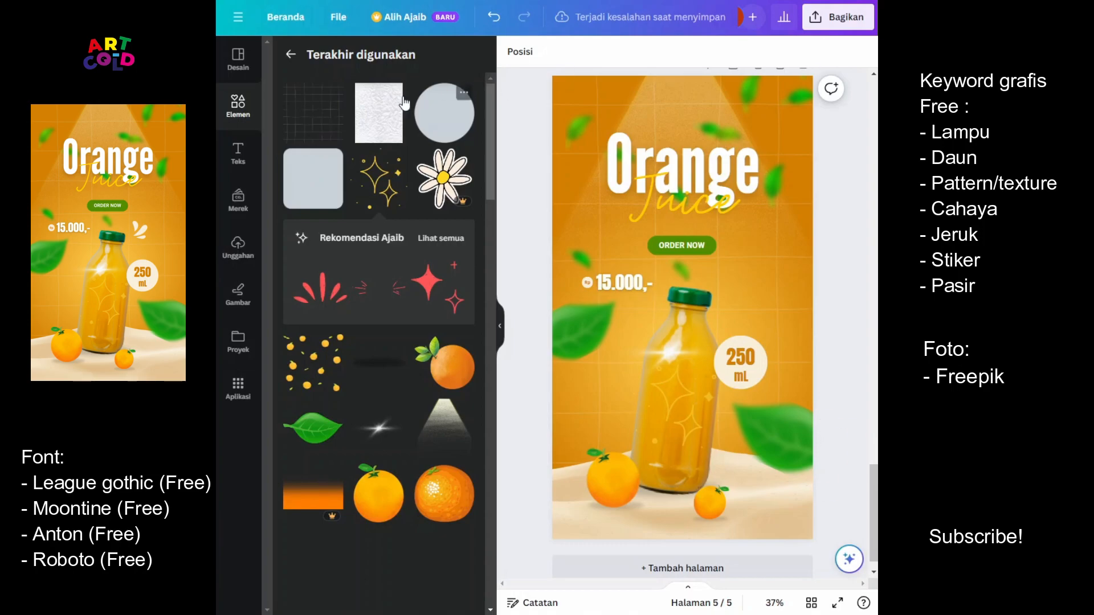
Step: Add the orange-red droplet splash sticker from the recently used elements to the poster
scroll(430, 249, "down", 3)
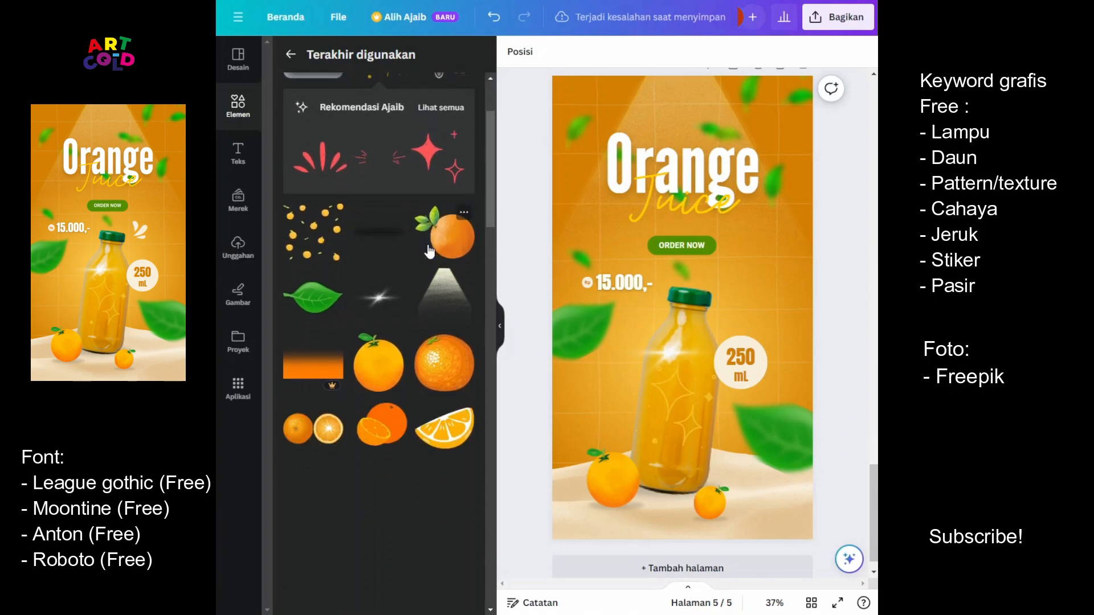
scroll(428, 242, "up", 3)
scroll(455, 248, "down", 5)
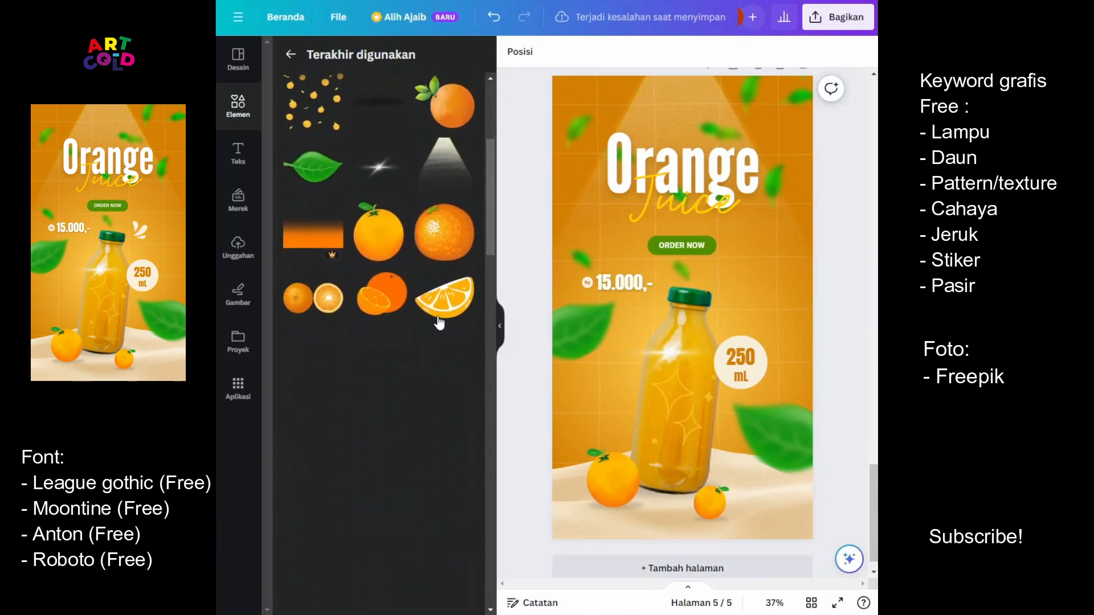
scroll(447, 308, "down", 5)
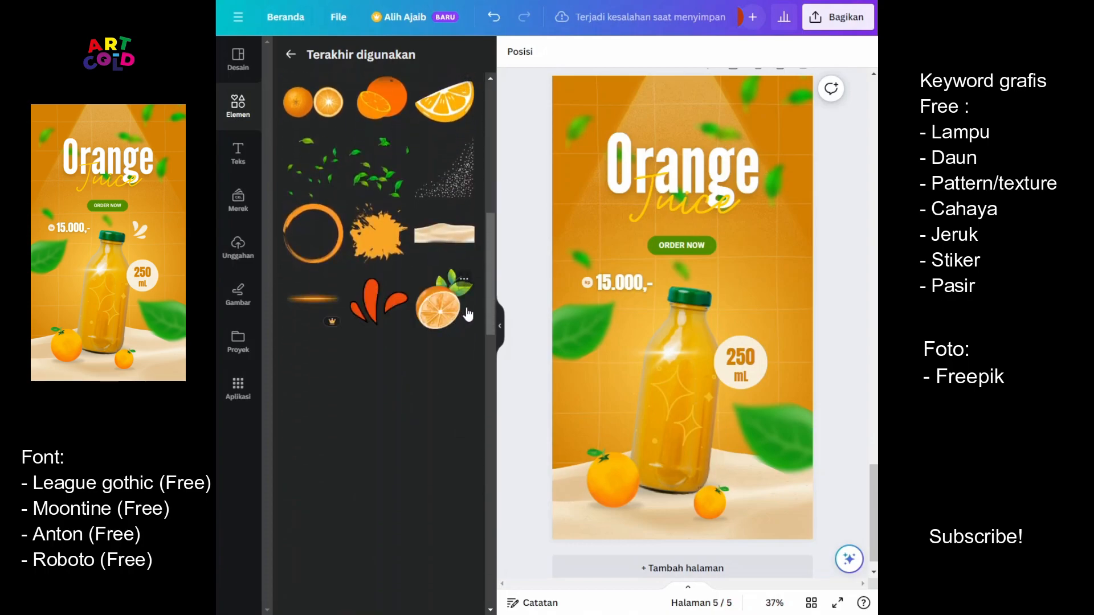
left_click(377, 308)
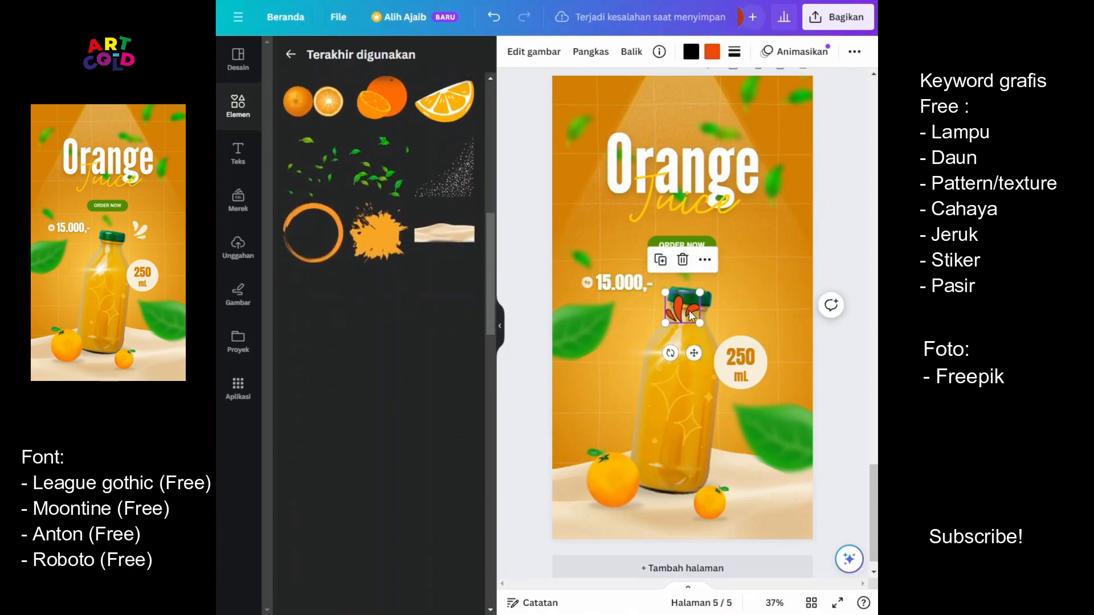
Step: Flip the splash sticker horizontally, rotate it clockwise and place it just right of the bottle cap, above the 250 mL badge
left_click(632, 51)
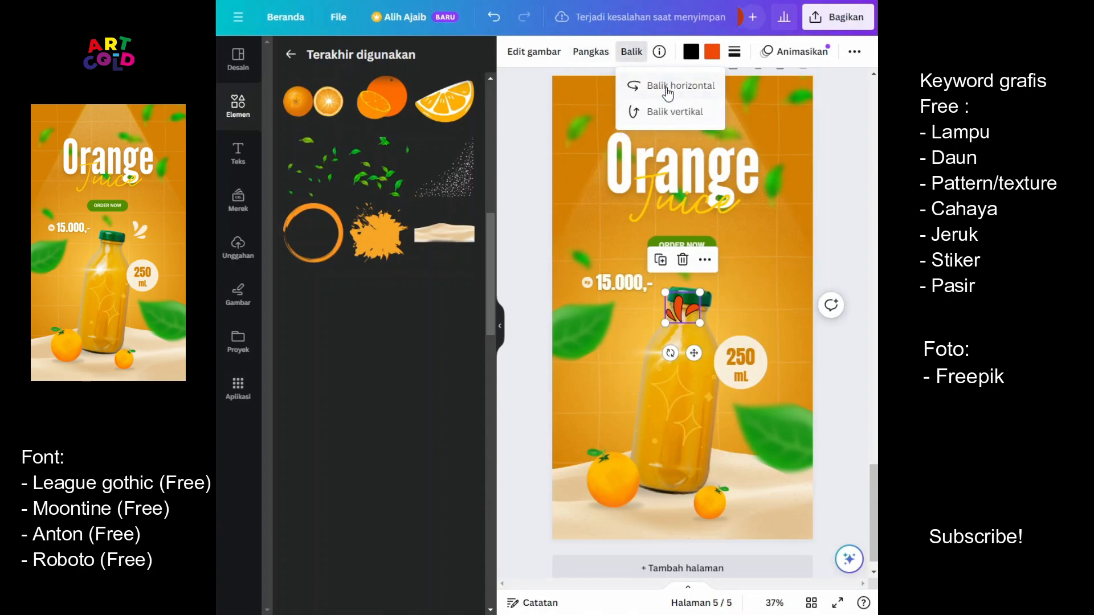
mouse_move(694, 353)
left_mouse_down()
mouse_move(744, 323)
mouse_move(694, 334)
left_mouse_up()
left_click_drag(730, 282, 730, 281)
left_click_drag(705, 325, 689, 315)
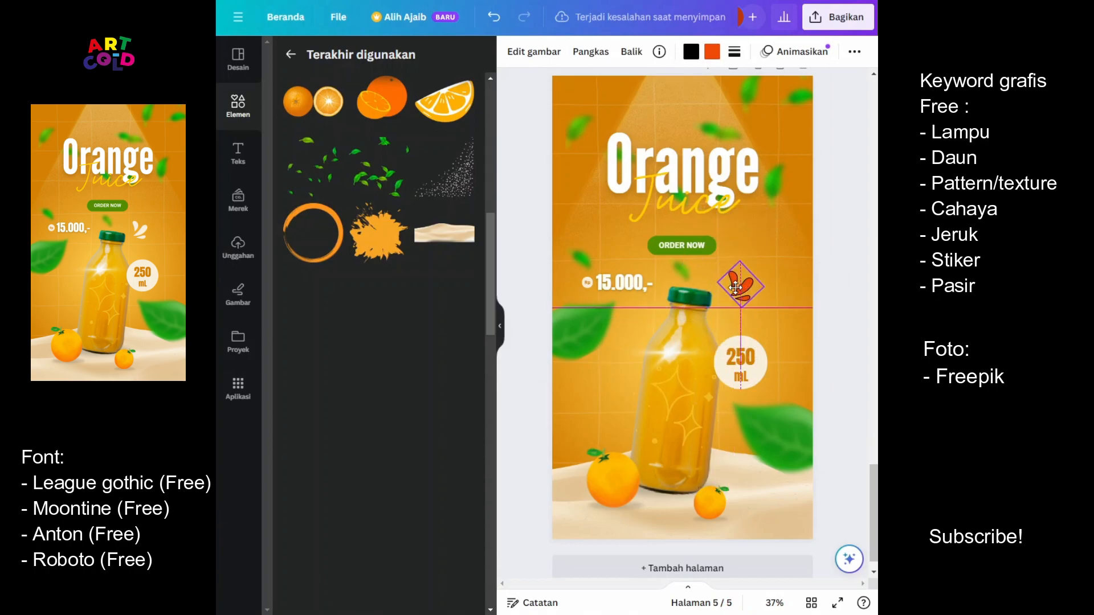
Step: Recolour both the outline and the fill of the splash sticker with the light cream photo colour
left_click(690, 53)
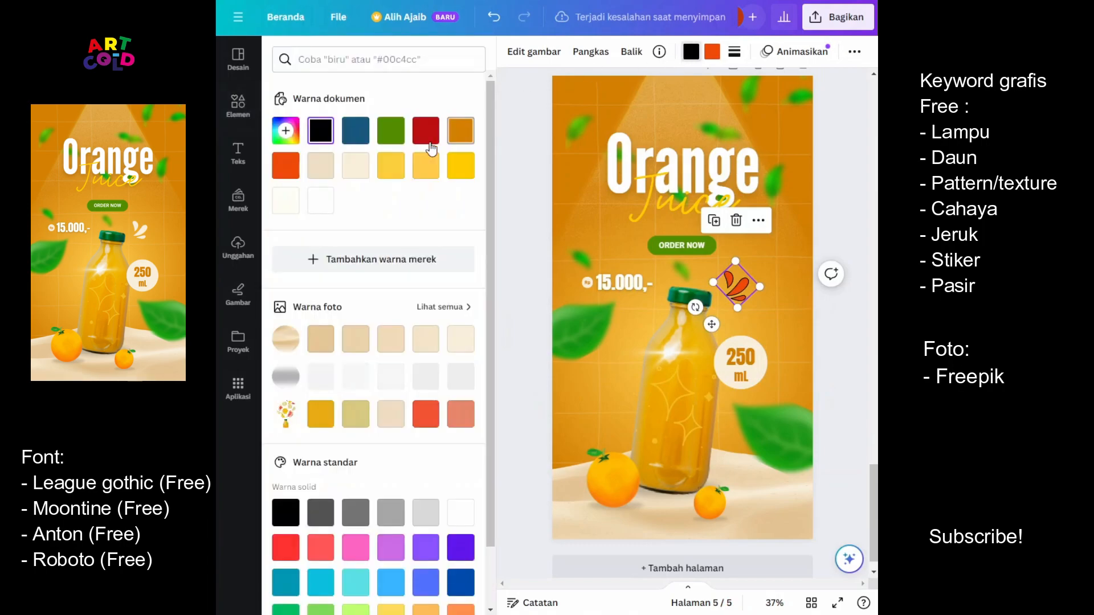
left_click(712, 53)
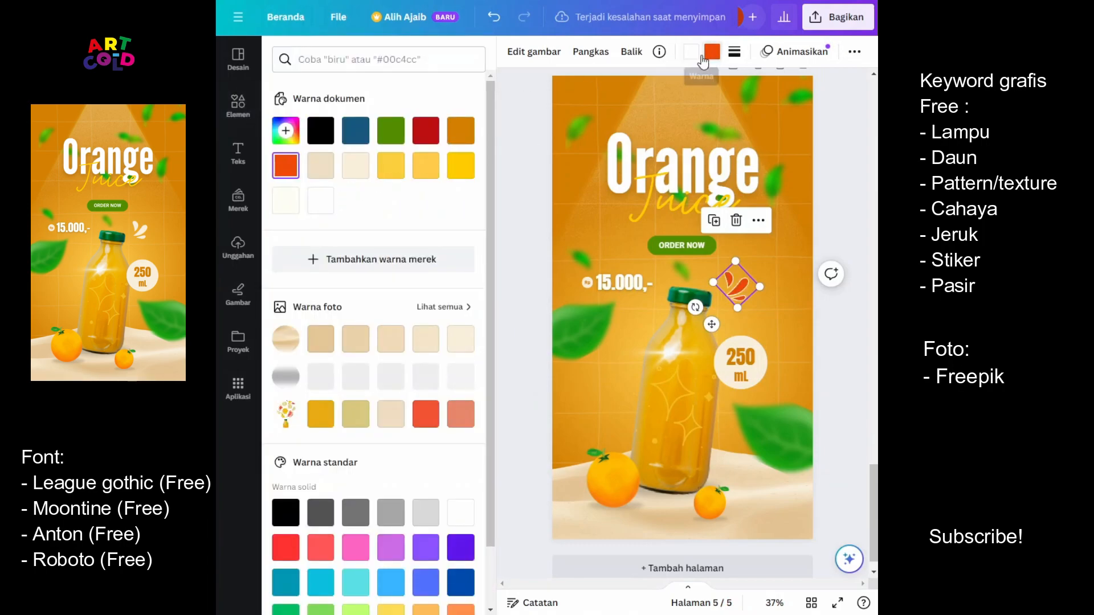
left_click(461, 348)
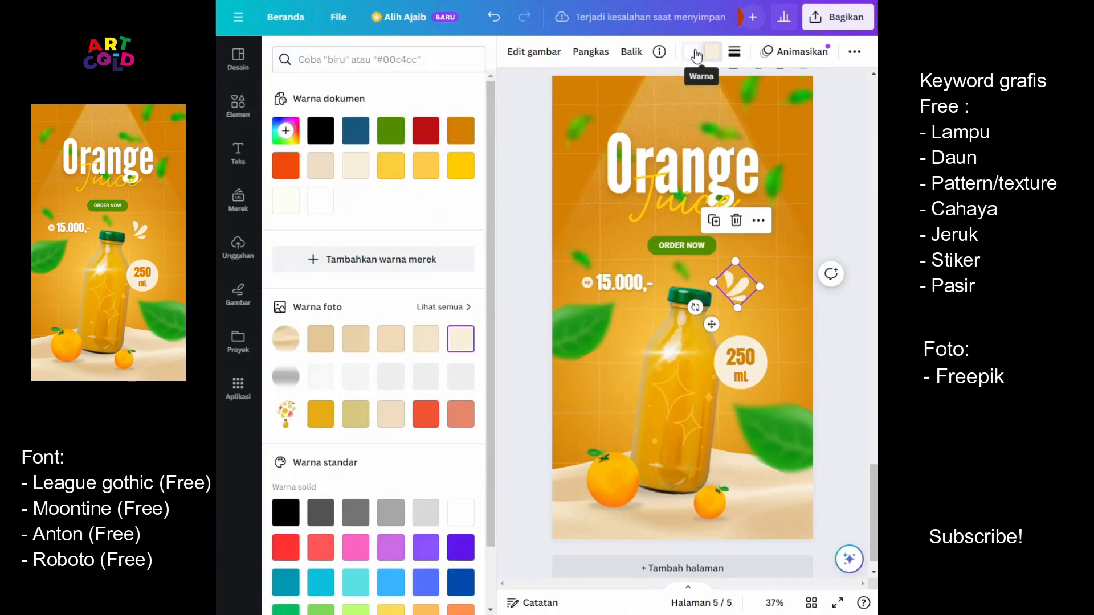
left_click(463, 339)
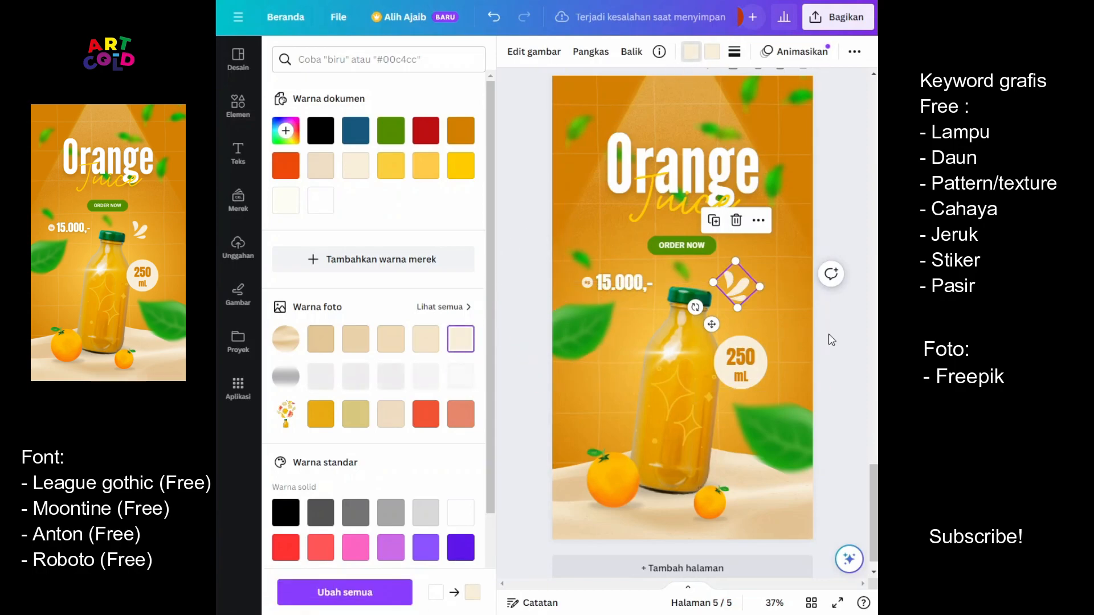
left_click(832, 336)
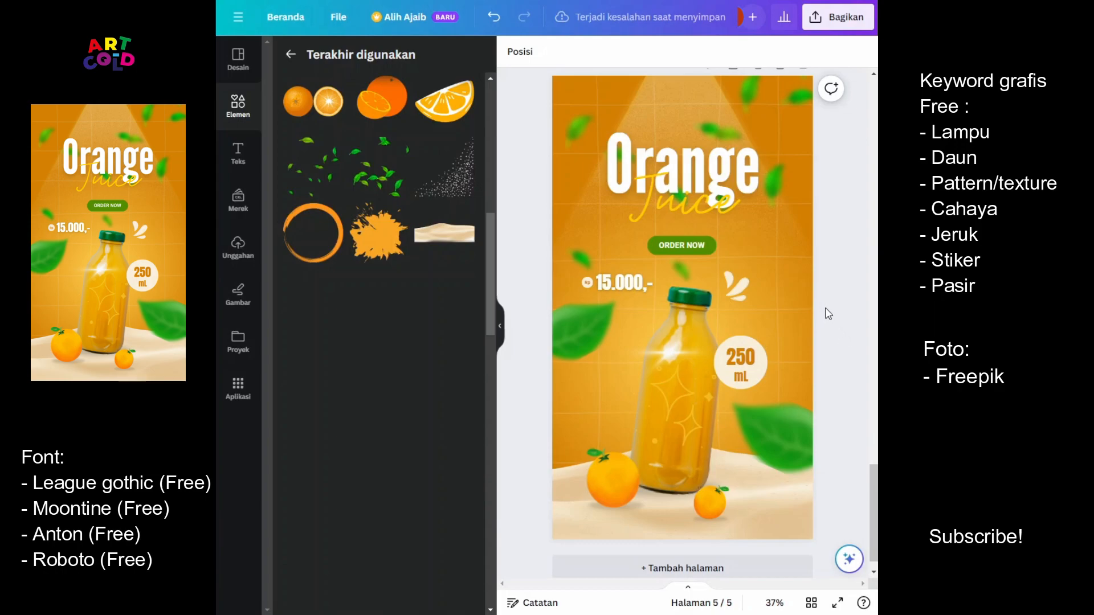
Step: View the finished poster in full screen
left_click(838, 604)
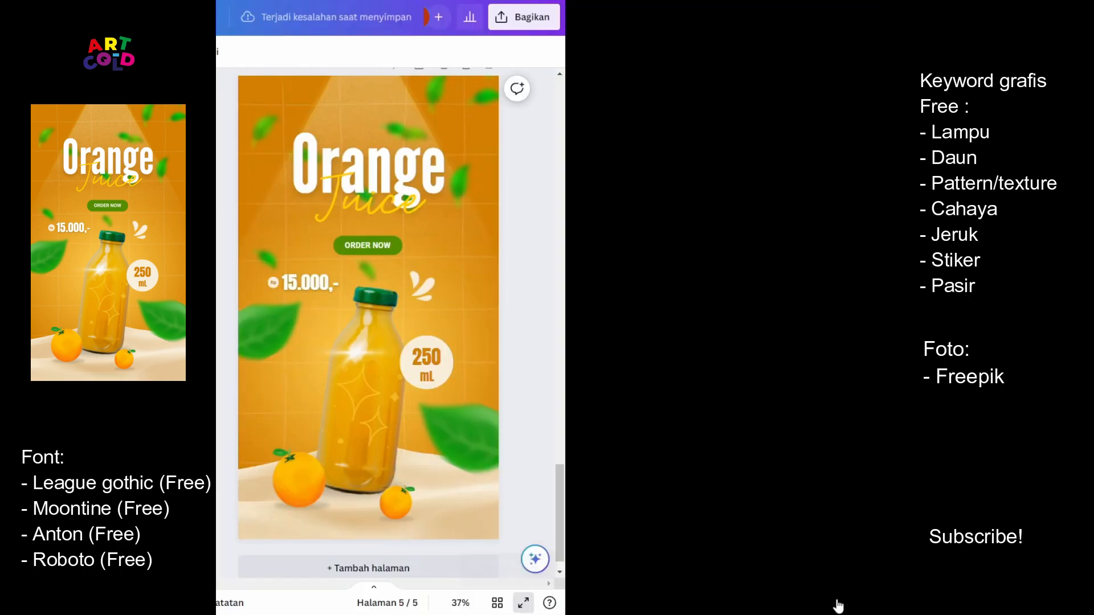